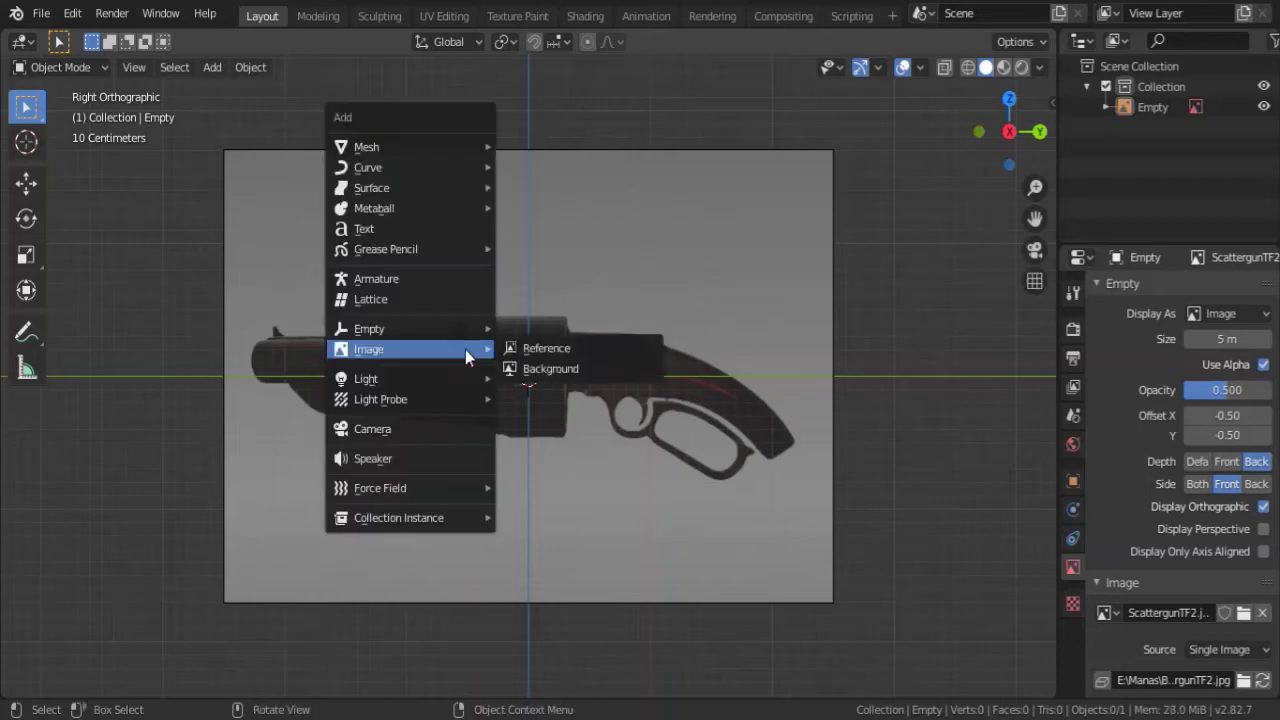
- Add a cube and position it at the receiver of the reference gun
click(570, 172)
scroll(700, 360, up, 3)
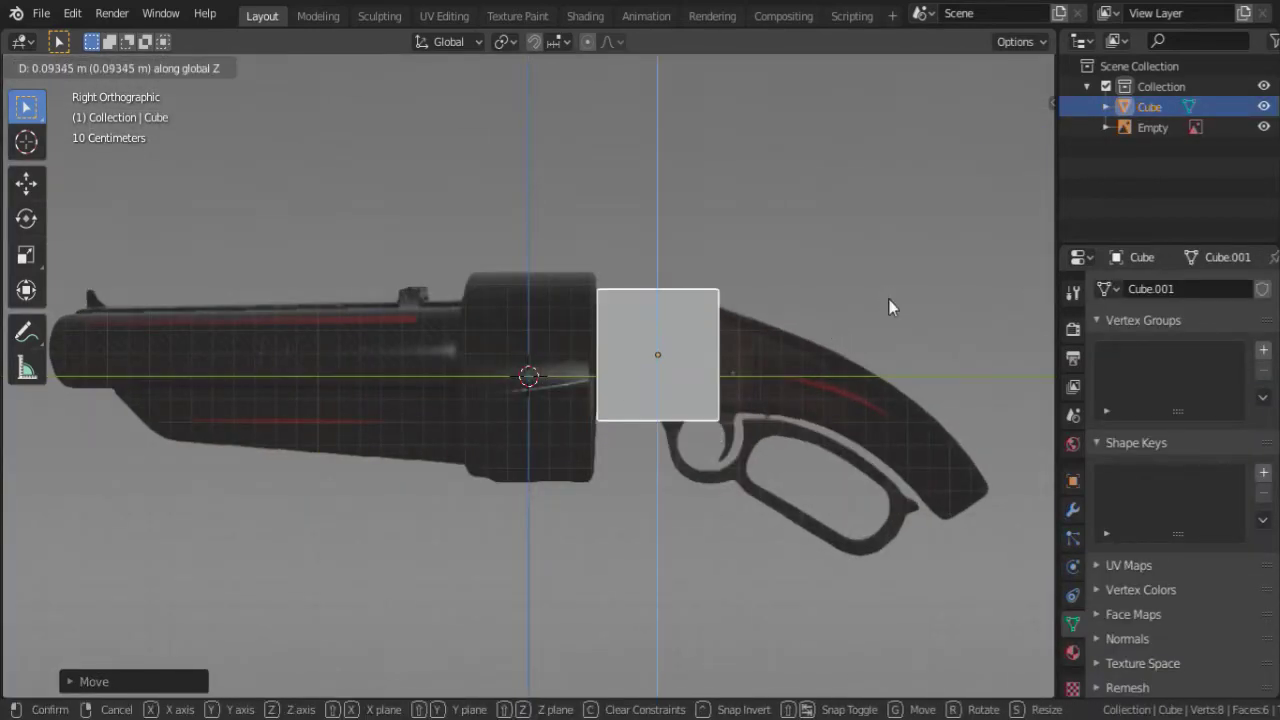
key(Tab)
scroll(760, 351, up, 2)
key(g)
key(z)
click(728, 483)
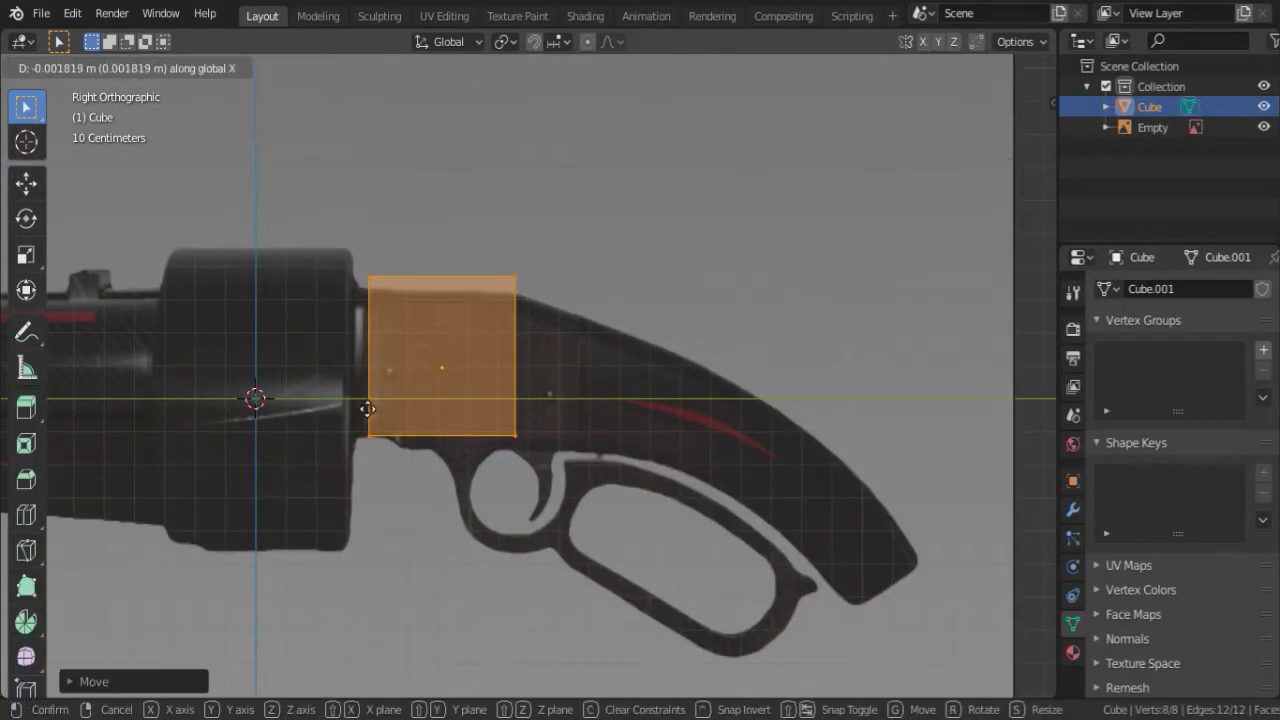
key(g)
click(430, 381)
scroll(430, 381, up, 2)
- Add an edge loop near the cube's left side and lower its top edge to the reference outline
key(ctrl+r)
click(336, 200)
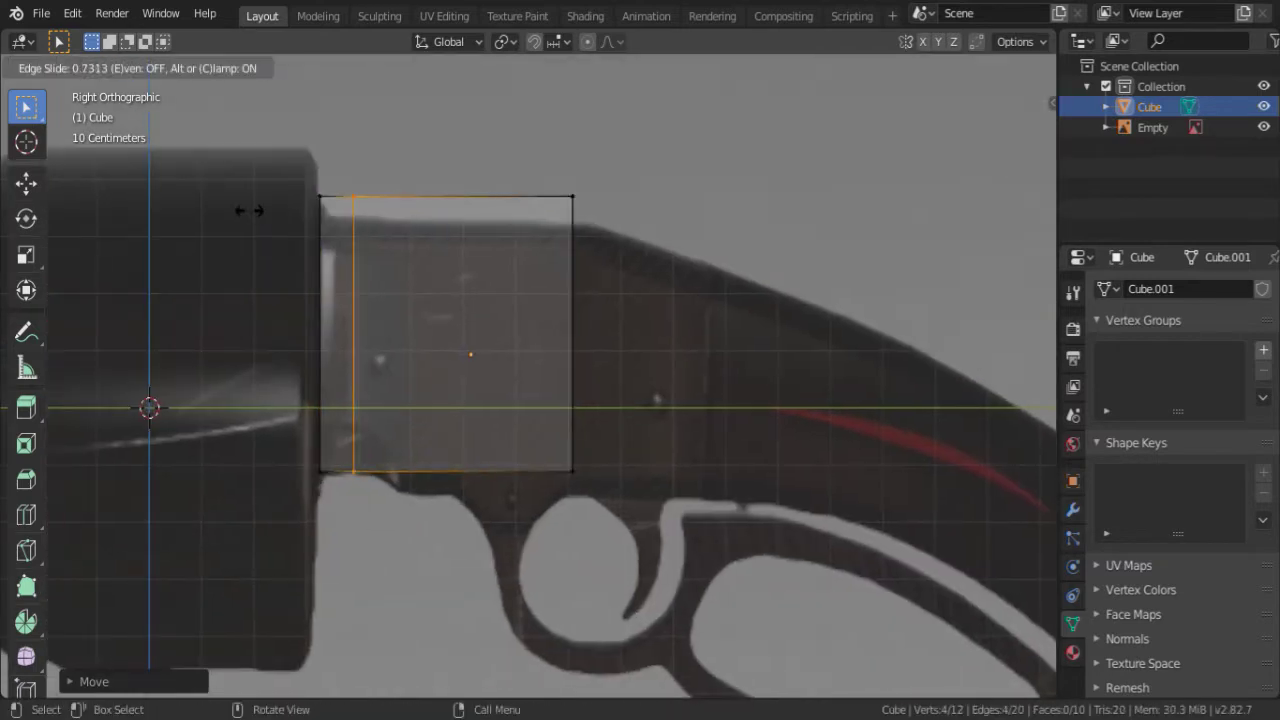
click(340, 470)
key(g)
click(329, 189)
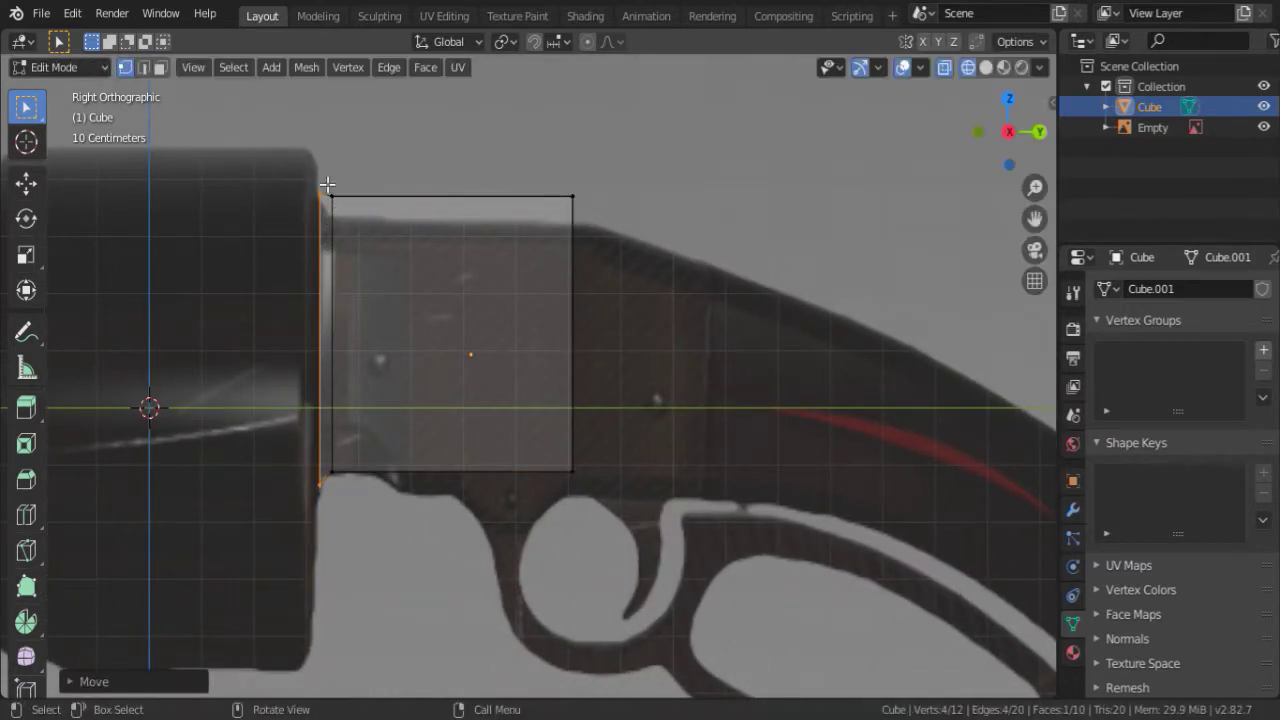
key(g)
click(482, 208)
key(g)
key(z)
click(677, 363)
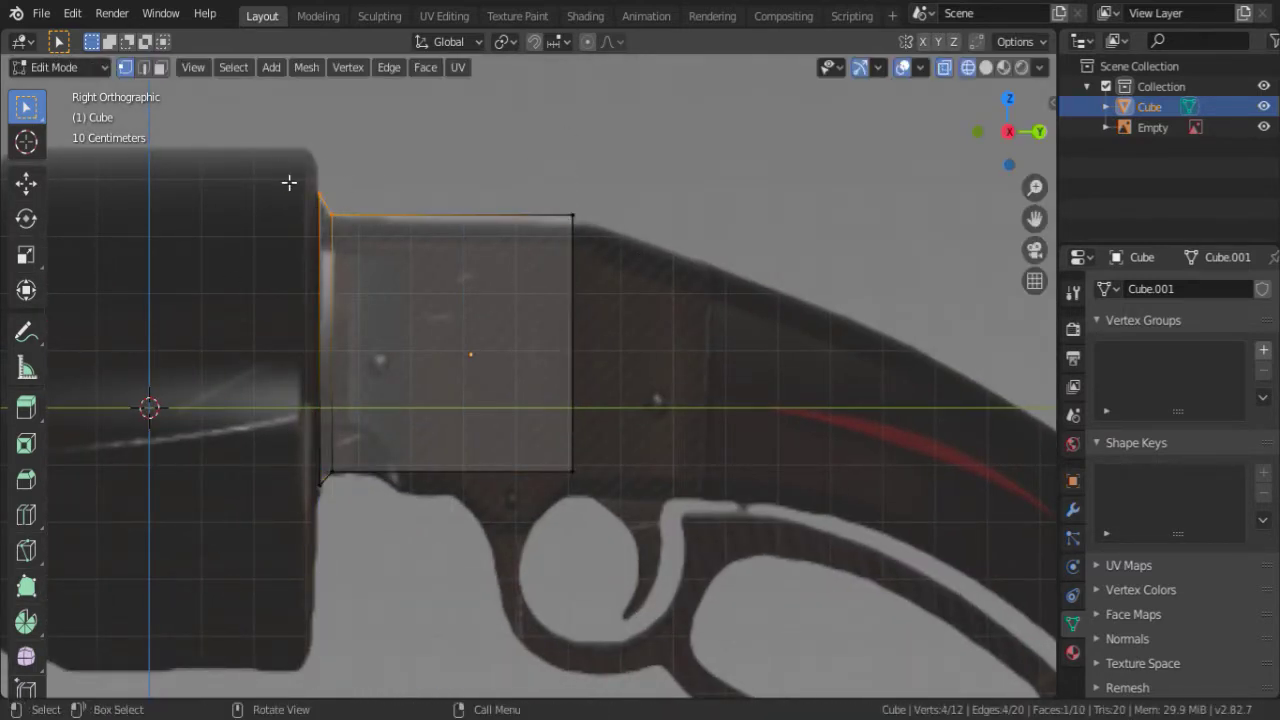
- Extrude the right end face along Y as the first grip section
shift+middle_drag(391, 371, 555, 333)
key(g)
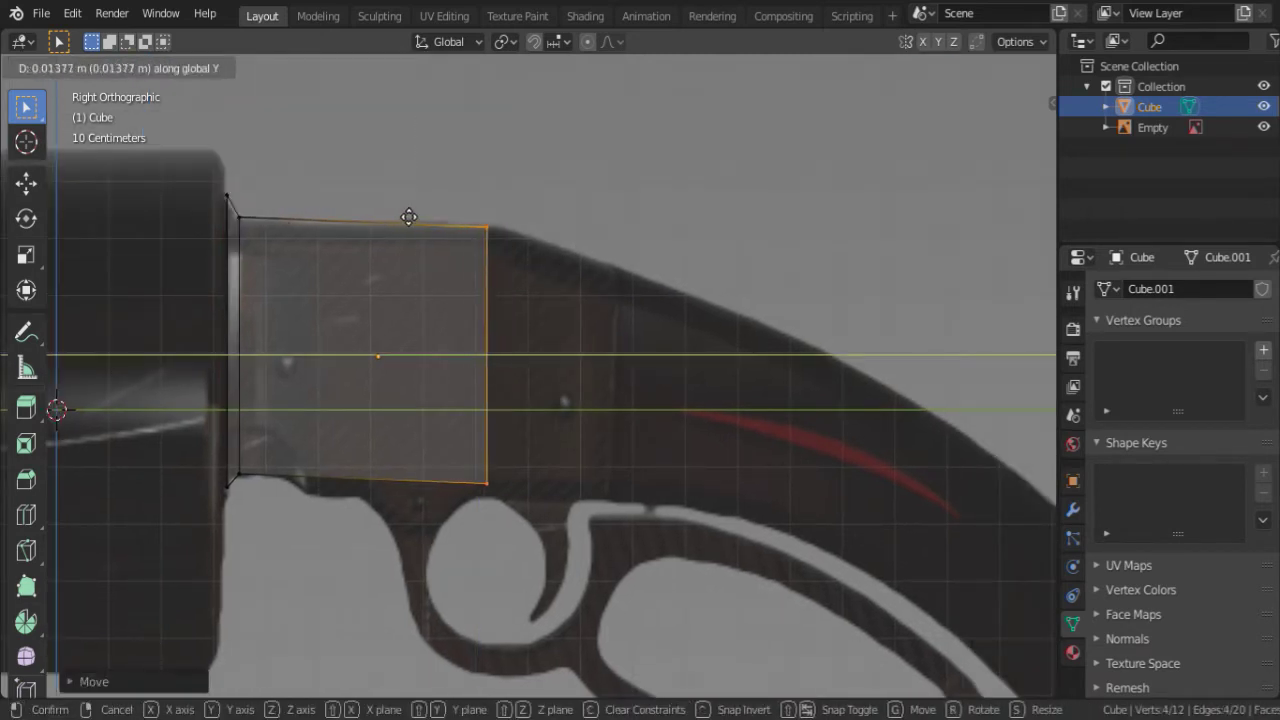
key(Escape)
scroll(549, 383, down, 2)
key(e)
key(y)
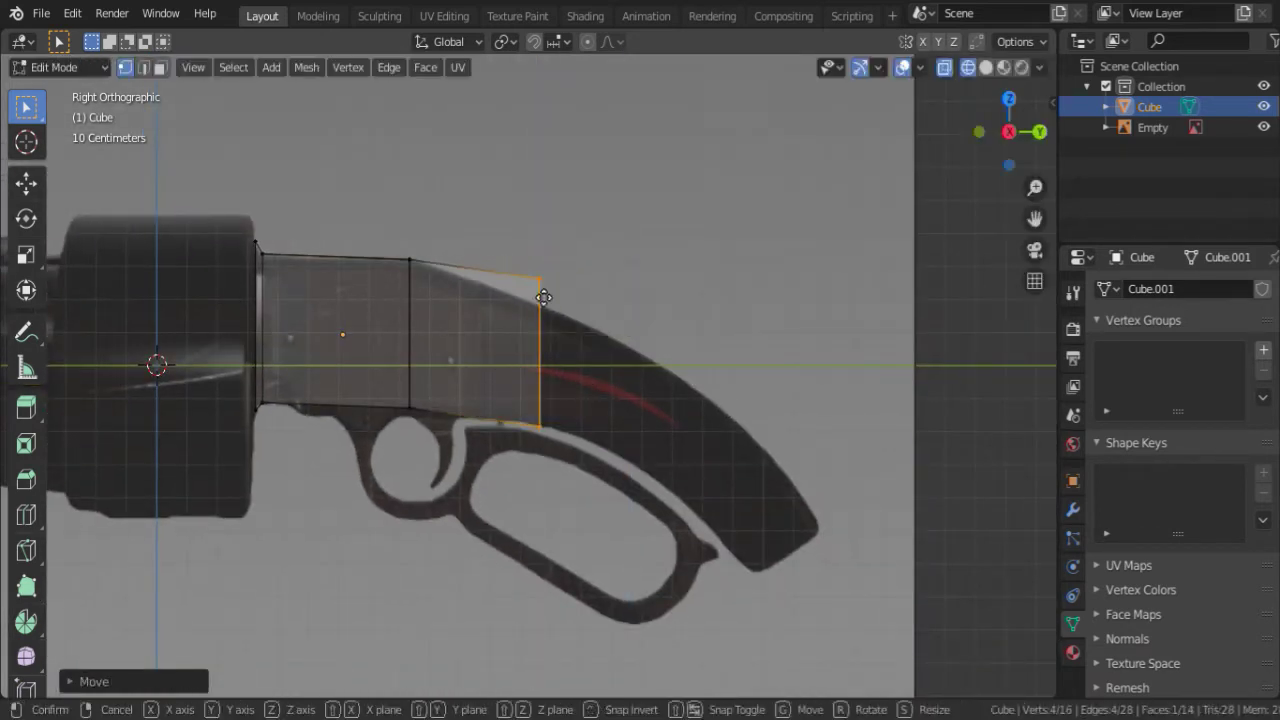
click(628, 307)
- Extrude another section vertically to follow the grip's curve
shift+middle_drag(709, 334, 633, 289)
key(e)
key(z)
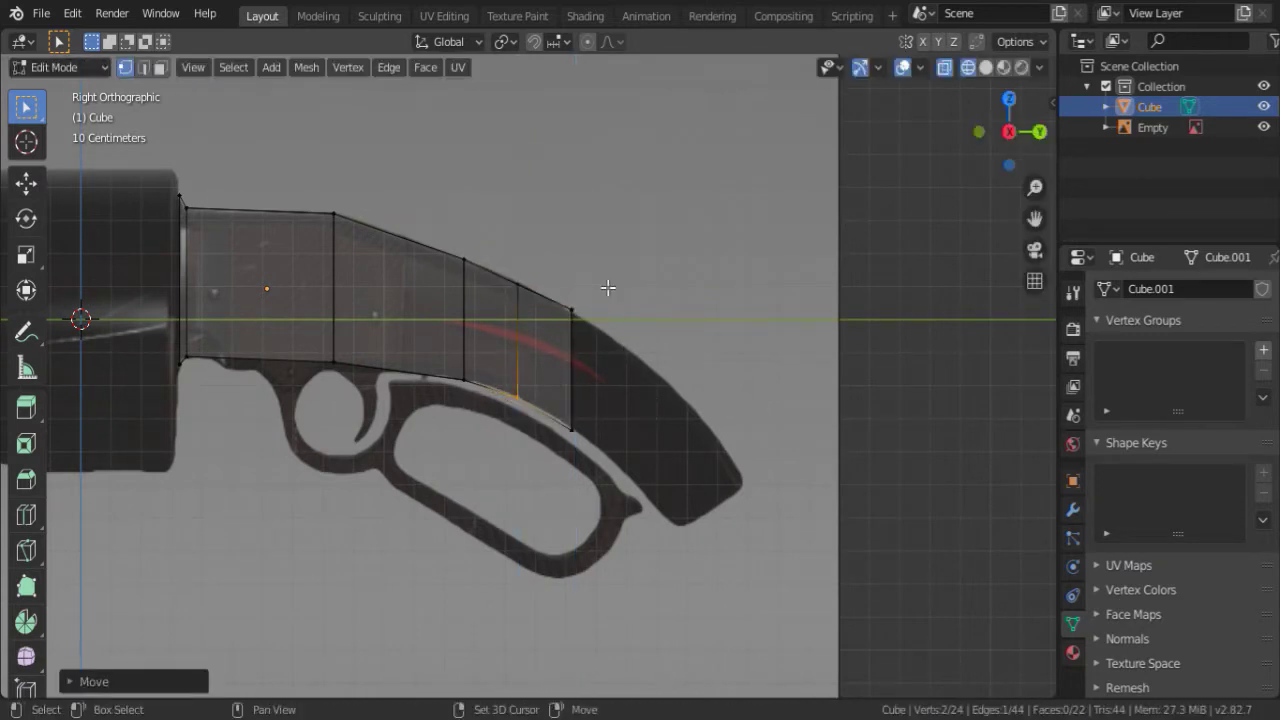
drag(608, 288, 550, 445)
shift+middle_drag(755, 471, 660, 426)
- Extrude another grip section and slant its end edge to match the reference slope
key(e)
drag(568, 535, 540, 440)
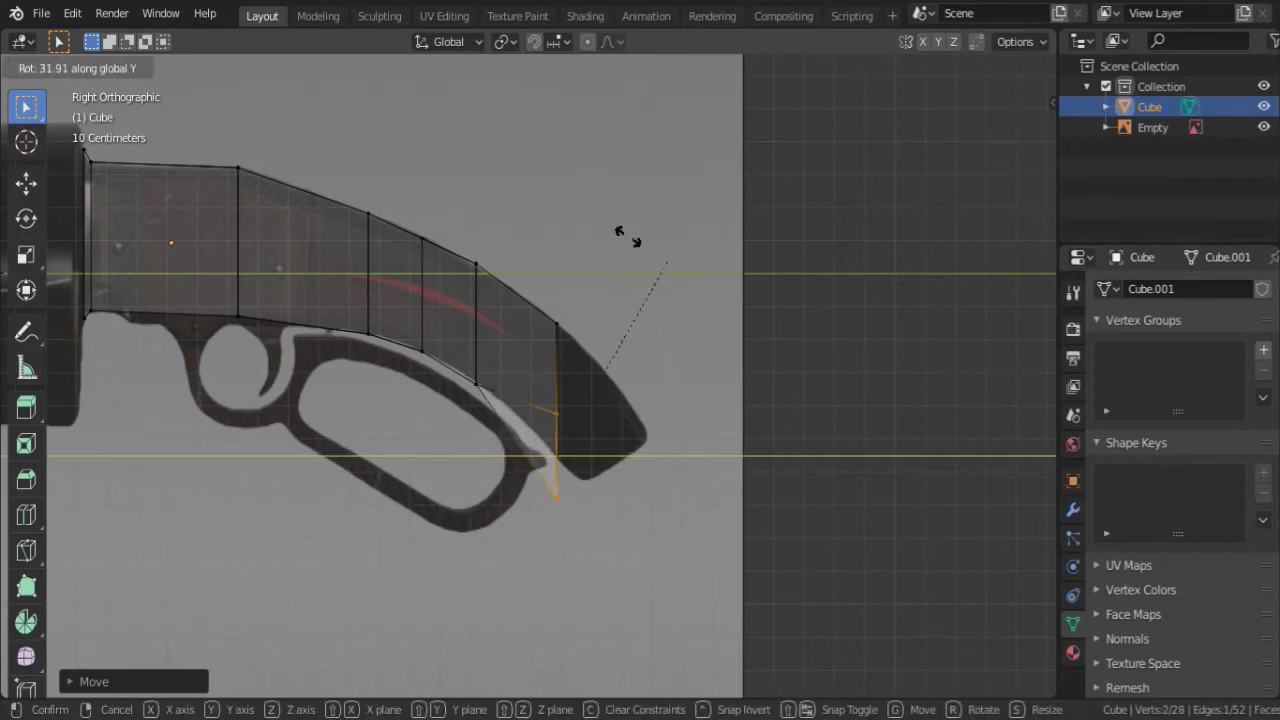
key(Escape)
key(r)
key(x)
click(794, 400)
- Extrude the lower end face toward the butt and resize it to fit the outline
key(g)
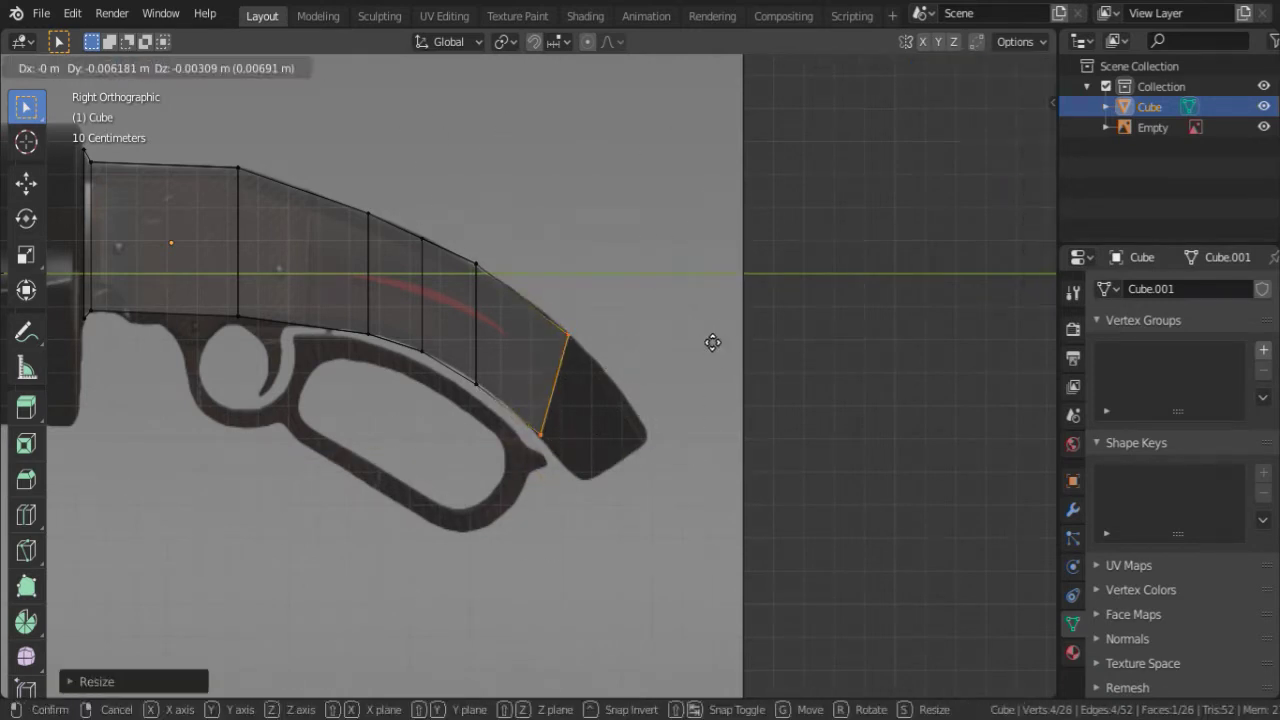
click(711, 343)
drag(530, 405, 566, 460)
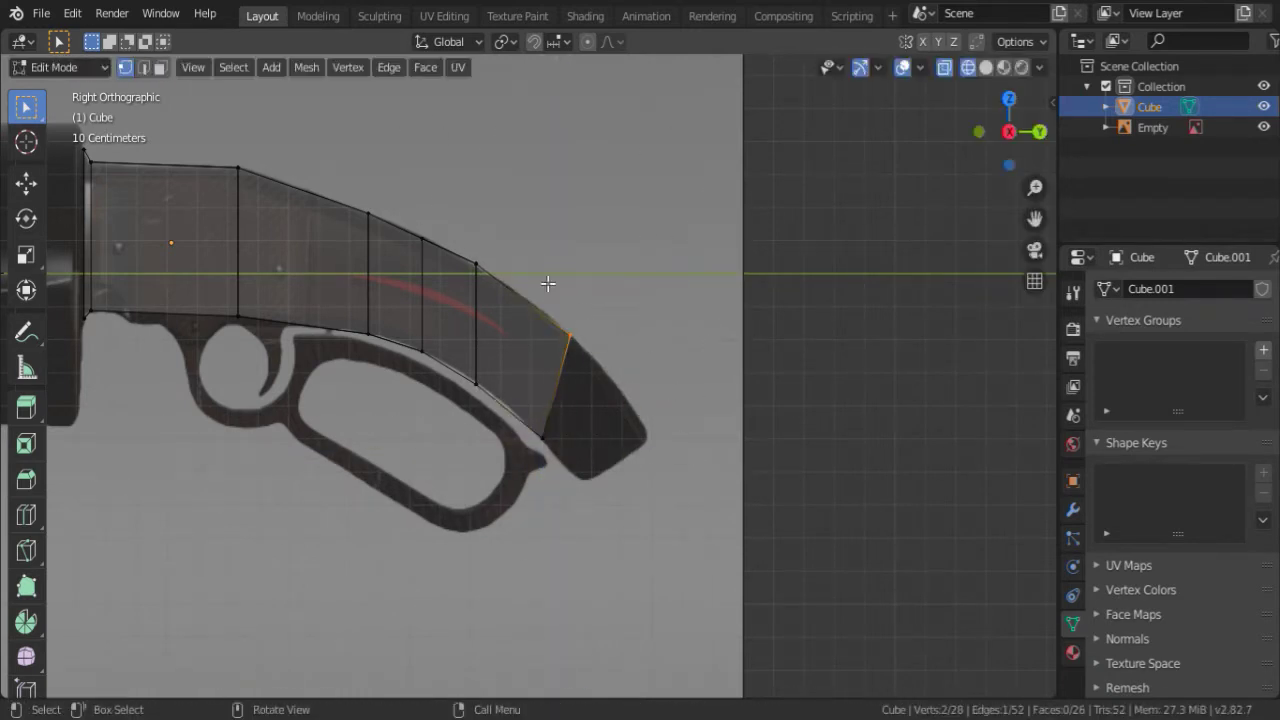
key(e)
click(700, 415)
key(r)
click(737, 471)
key(g)
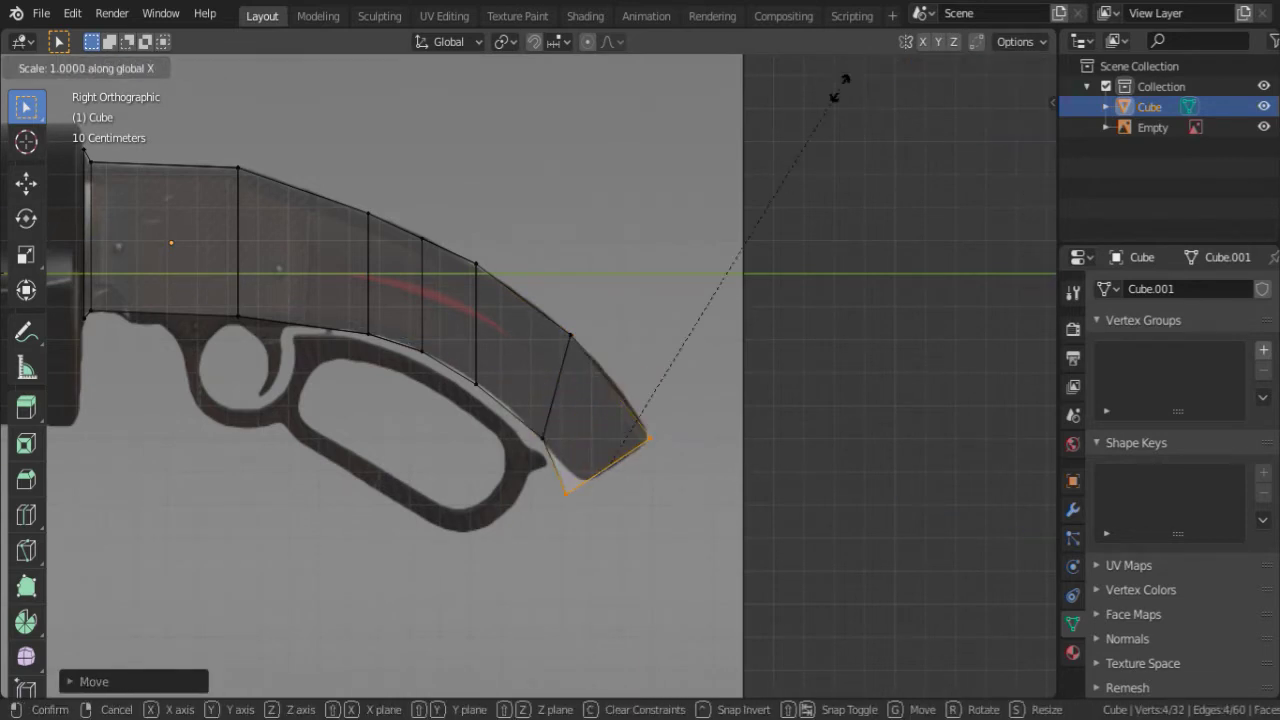
click(237, 483)
- Move both butt corners vertically onto the reference stock outline
key(g)
key(z)
click(686, 511)
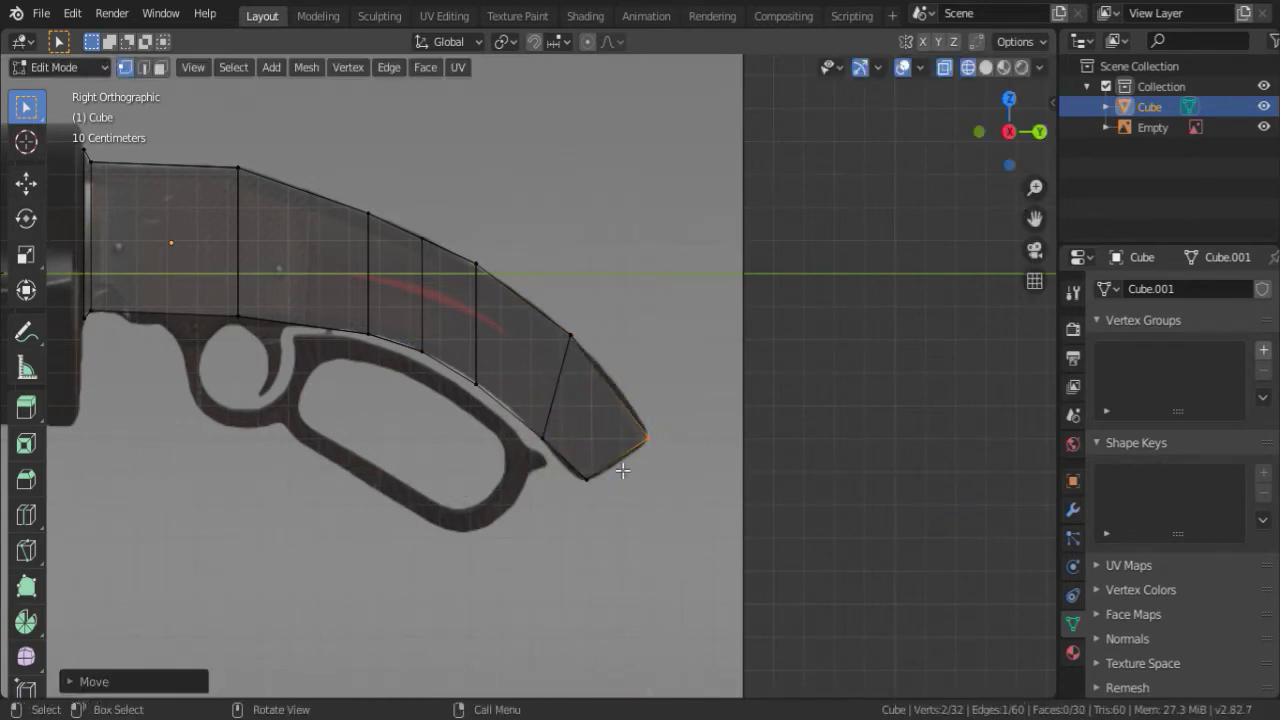
key(g)
key(z)
click(644, 516)
- Add a loop cut near the grip tip and shape the tip vertices vertically
key(ctrl+r)
click(577, 403)
click(651, 414)
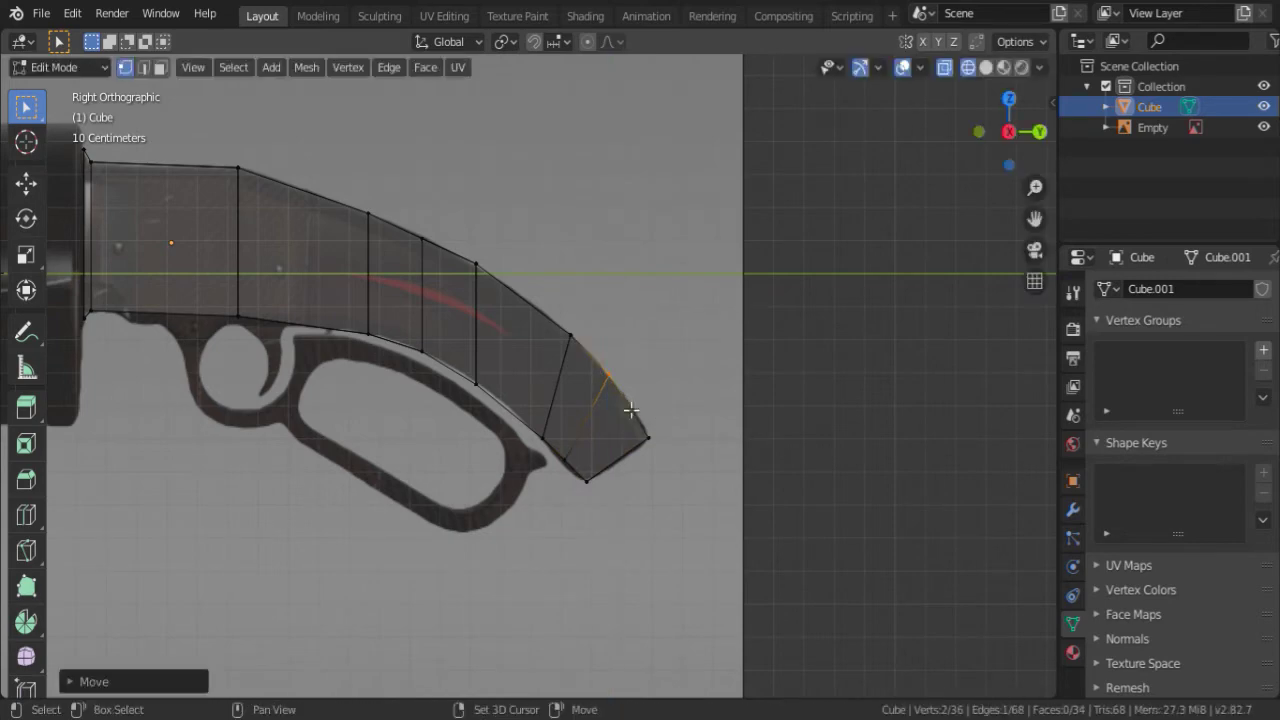
scroll(623, 409, up, 2)
key(g)
key(z)
click(597, 508)
key(g)
key(z)
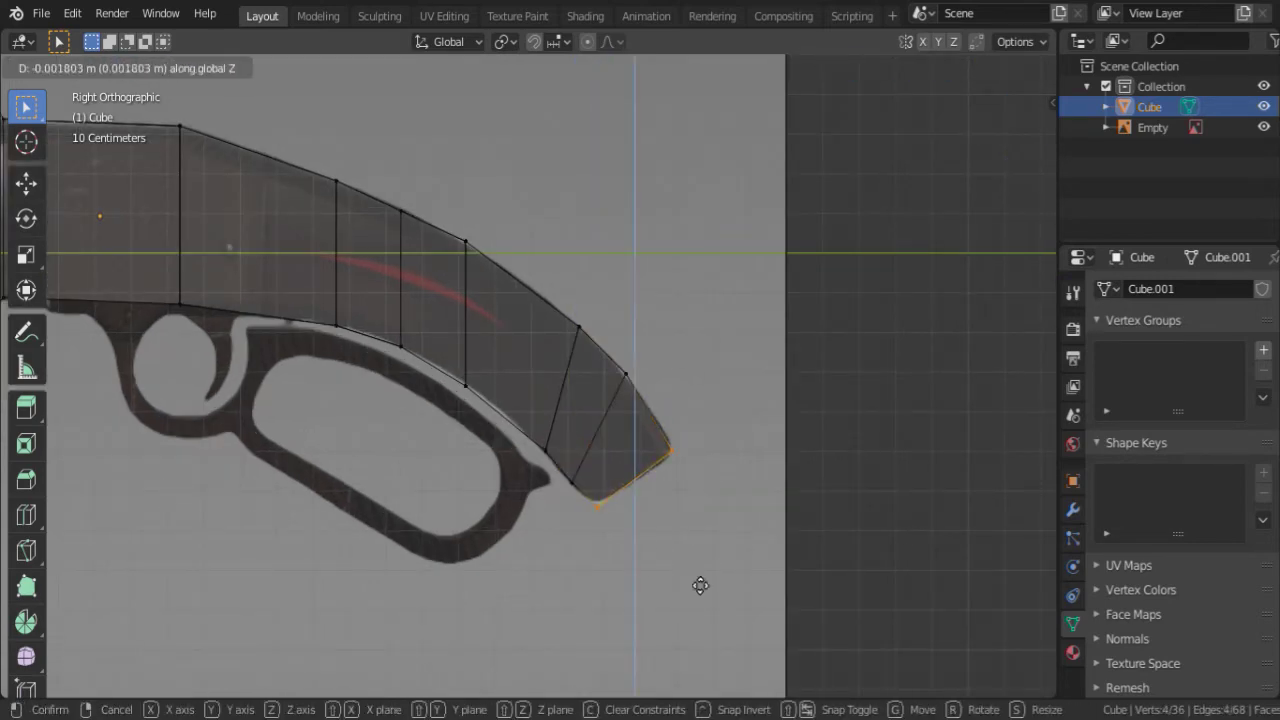
- Inspect the grip in 3D and select the object's name in the Outliner for renaming
mouse_move(497, 388)
middle_down()
mouse_move(932, 342)
mouse_move(483, 329)
mouse_move(669, 323)
middle_up()
scroll(483, 329, up, 3)
click(592, 306)
double_click(1150, 106)
- Rename the object to 'Grip' and add a cylinder mesh
text(Grip)
key(Return)
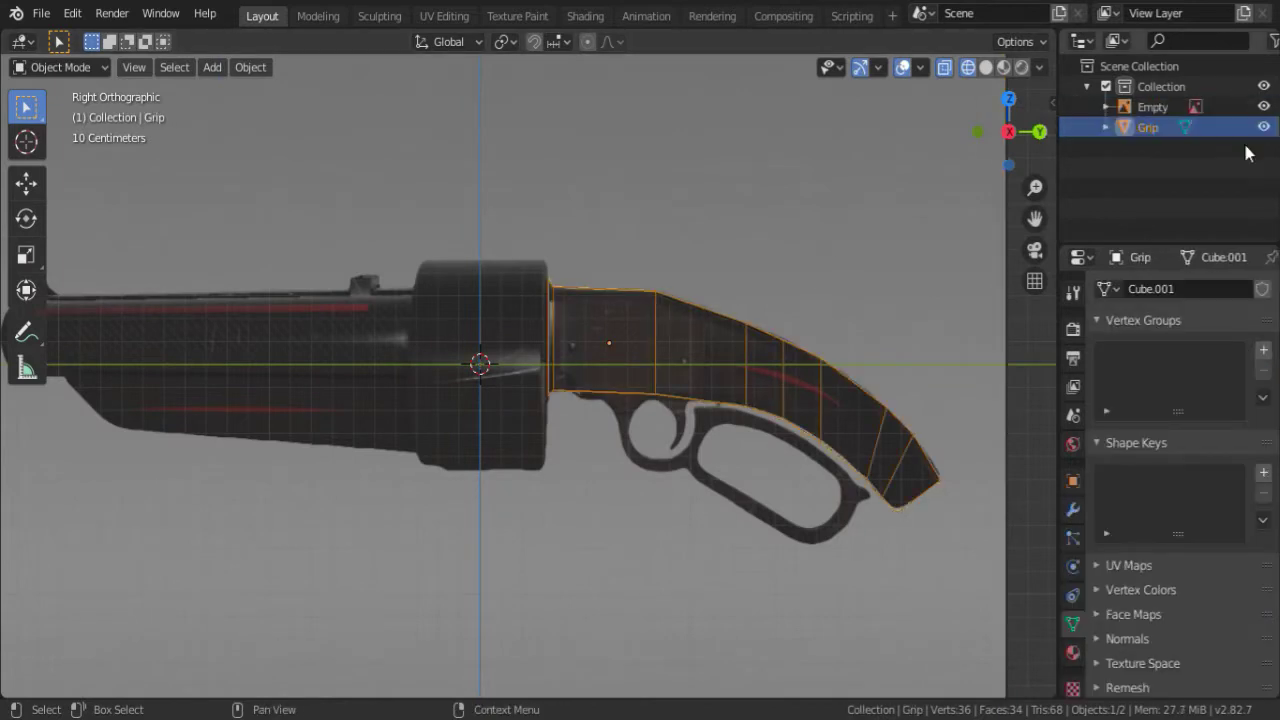
shift+middle_drag(486, 328, 554, 328)
key(shift+a)
click(680, 424)
- Rotate the cylinder 90° on X and scale it down
middle_drag(769, 259, 771, 305)
key(KP_3)
text(rx)
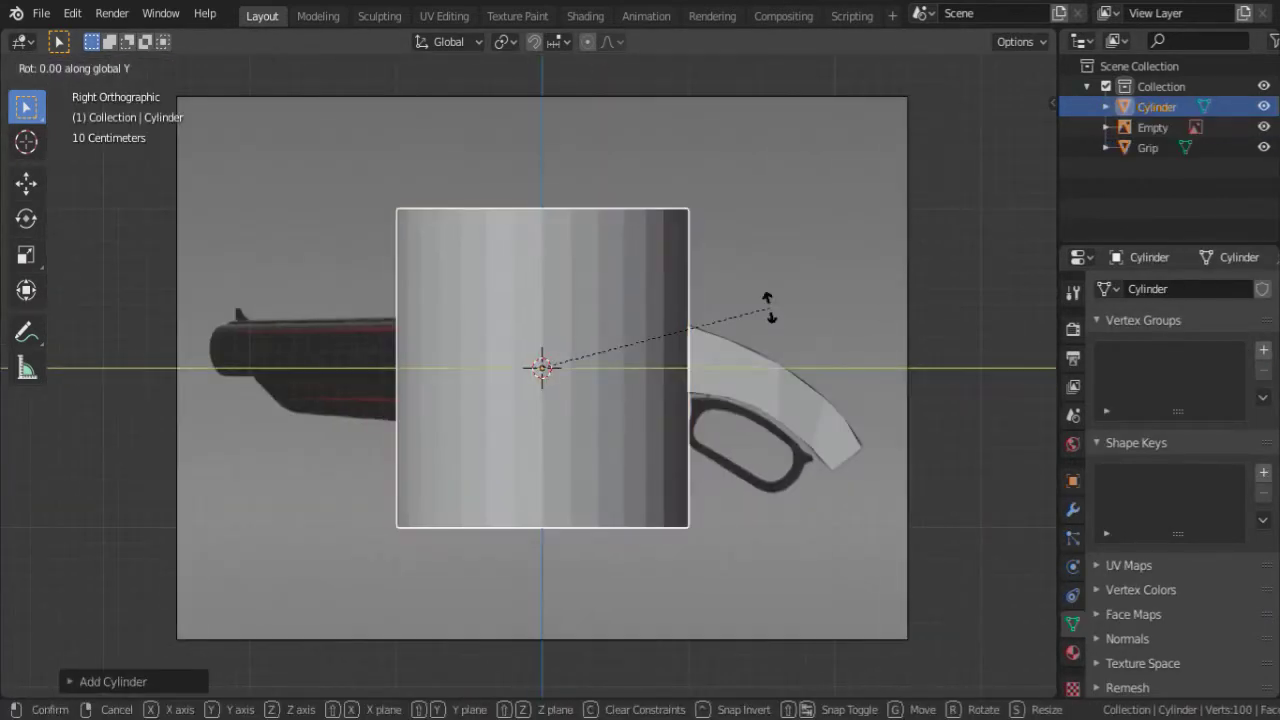
text(90)
key(Return)
key(s)
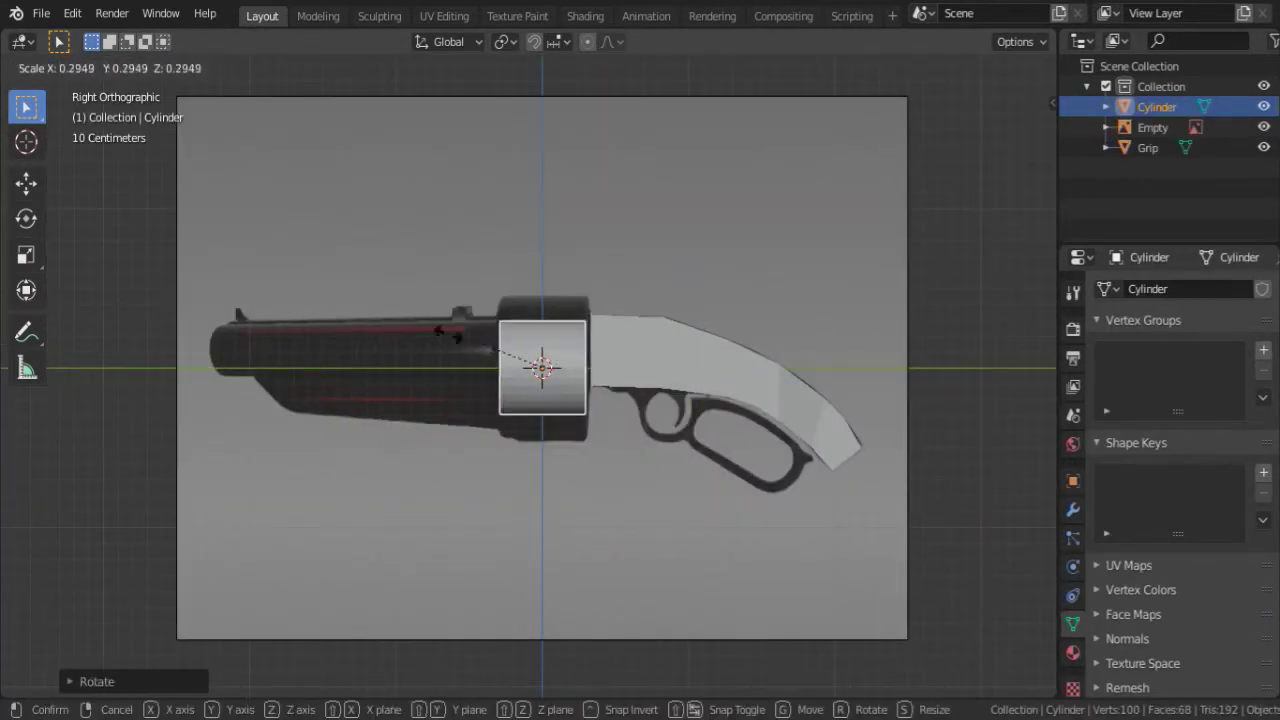
click(590, 320)
middle_drag(590, 320, 588, 249)
- Set the Grip object's location to 0 in the N panel
click(600, 312)
key(g)
key(x)
key(Escape)
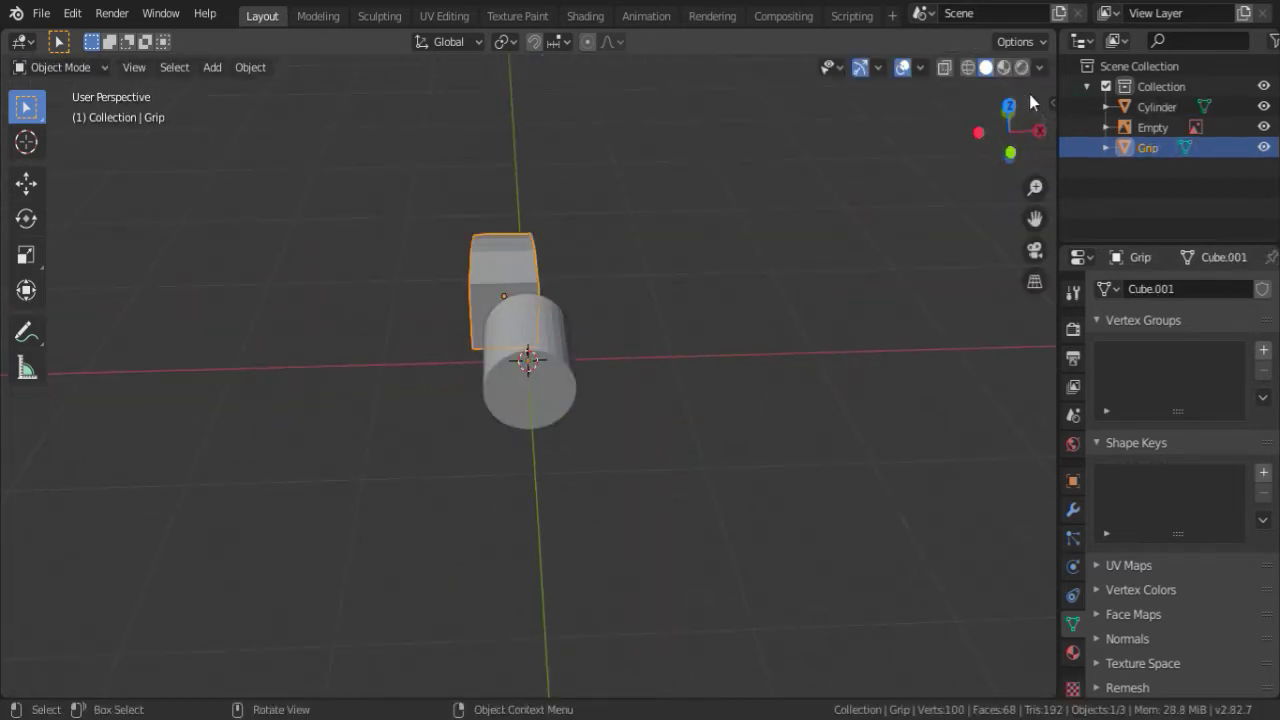
key(n)
key(Tab)
text(0)
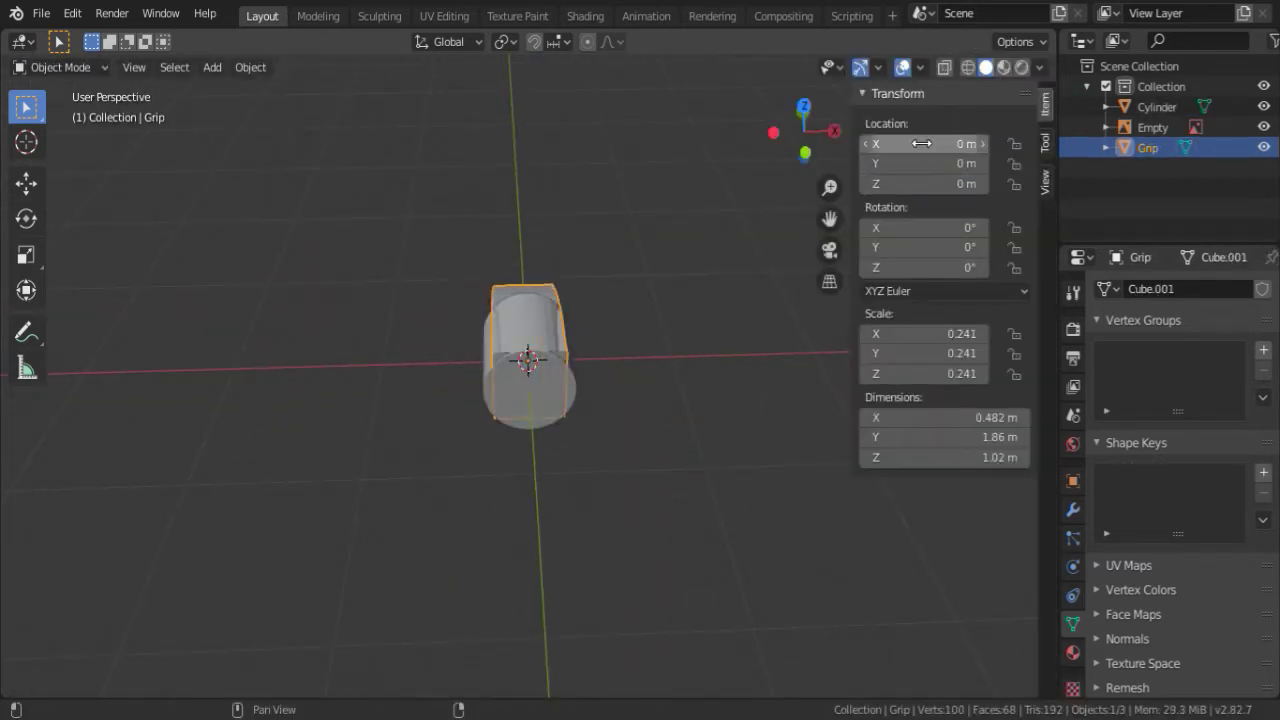
- Set the cylinder's Y location to -0.64 m
middle_drag(600, 420, 591, 333)
click(591, 333)
drag(921, 163, 880, 163)
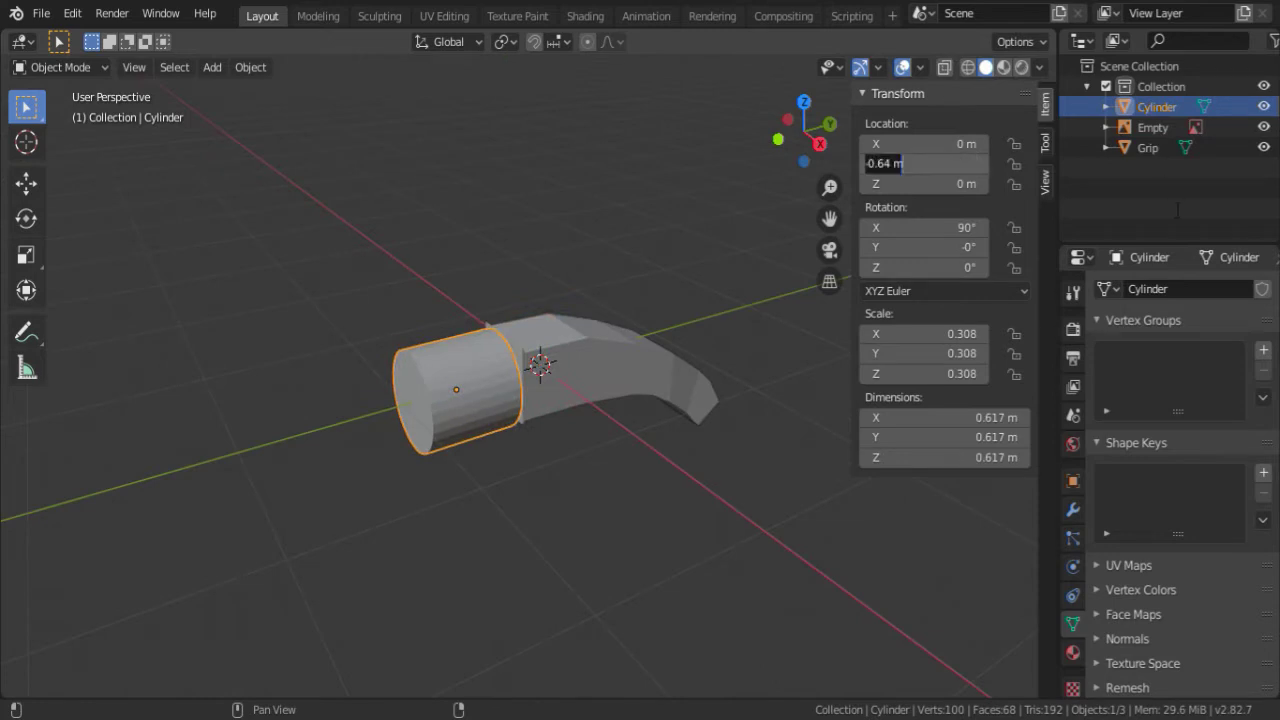
text(0.64)
key(Return)
key(ctrl+z)
click(633, 252)
key(n)
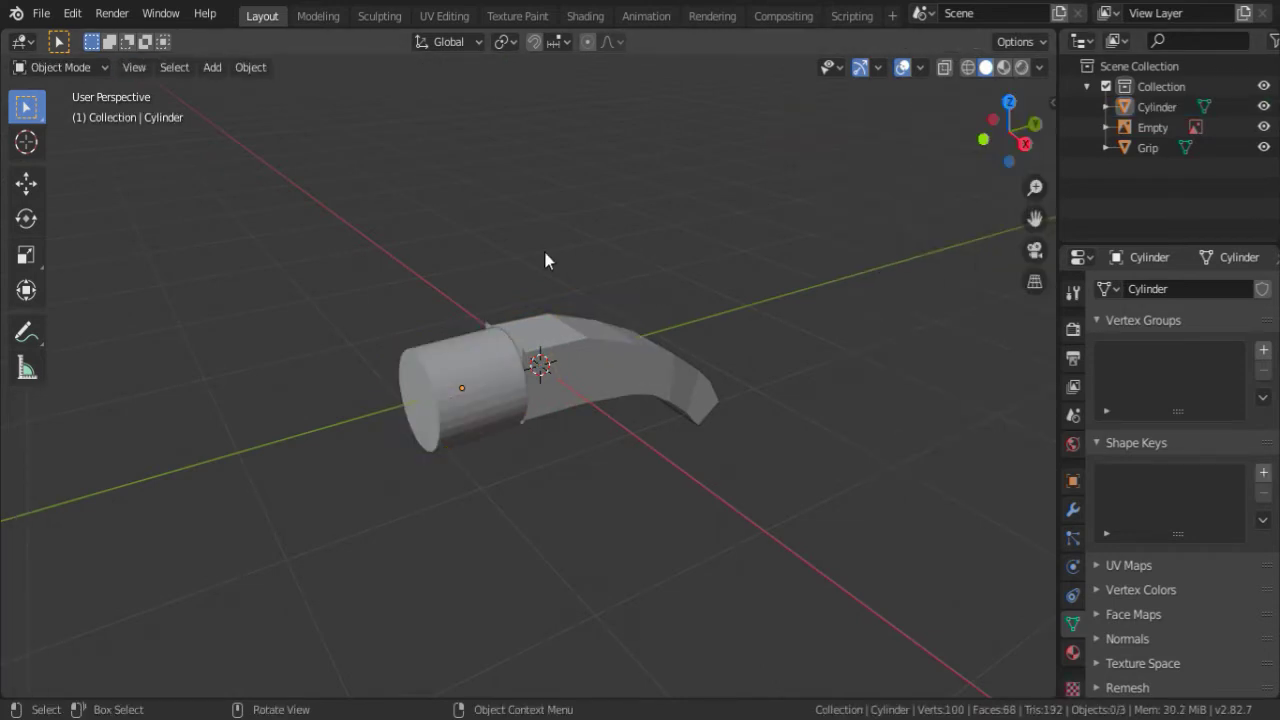
- In side view, move the cylinder and grip along Y onto the reference receiver
key(KP_3)
drag(528, 402, 694, 366)
key(g)
key(y)
click(848, 300)
- Move the cylinder receiver and scale it up to match the reference drum
scroll(522, 397, up, 2)
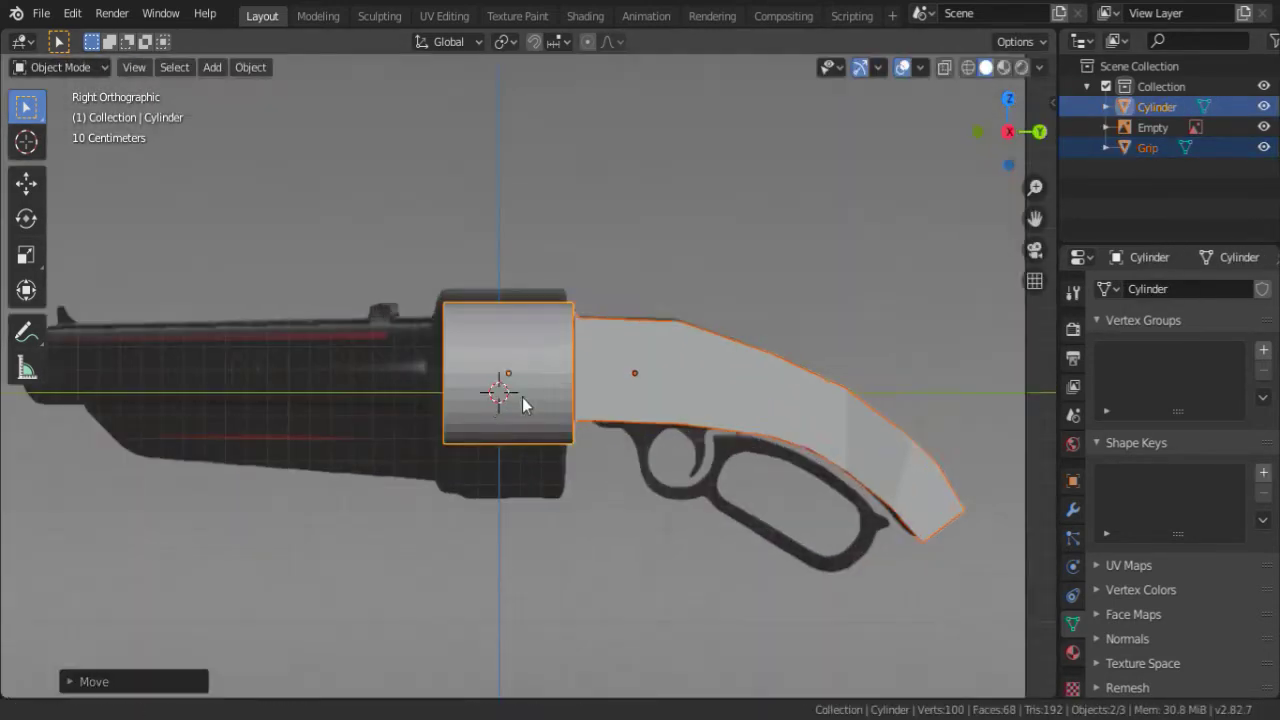
click(522, 397)
shift+middle_drag(633, 320, 617, 357)
key(g)
click(554, 531)
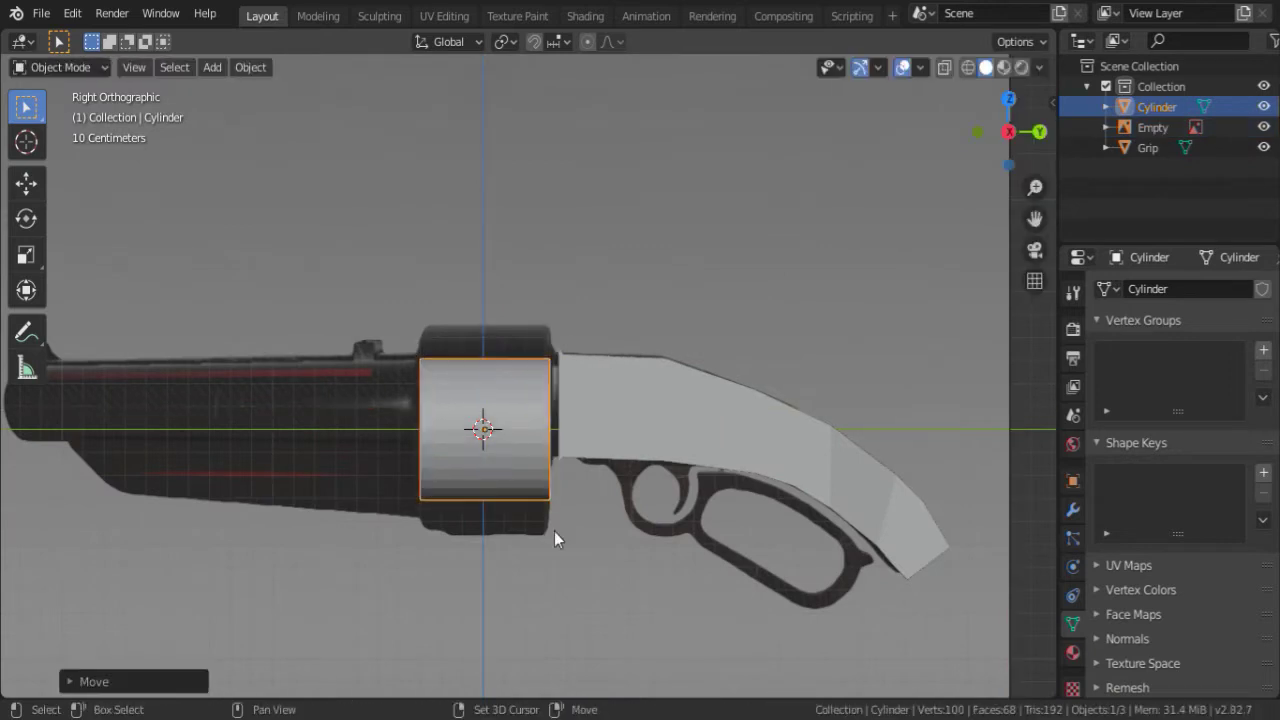
key(s)
click(707, 372)
- In side X-ray view, scale the cylinder's length along Y and move it vertically onto the drum
key(KP_3)
key(alt+z)
key(s)
key(y)
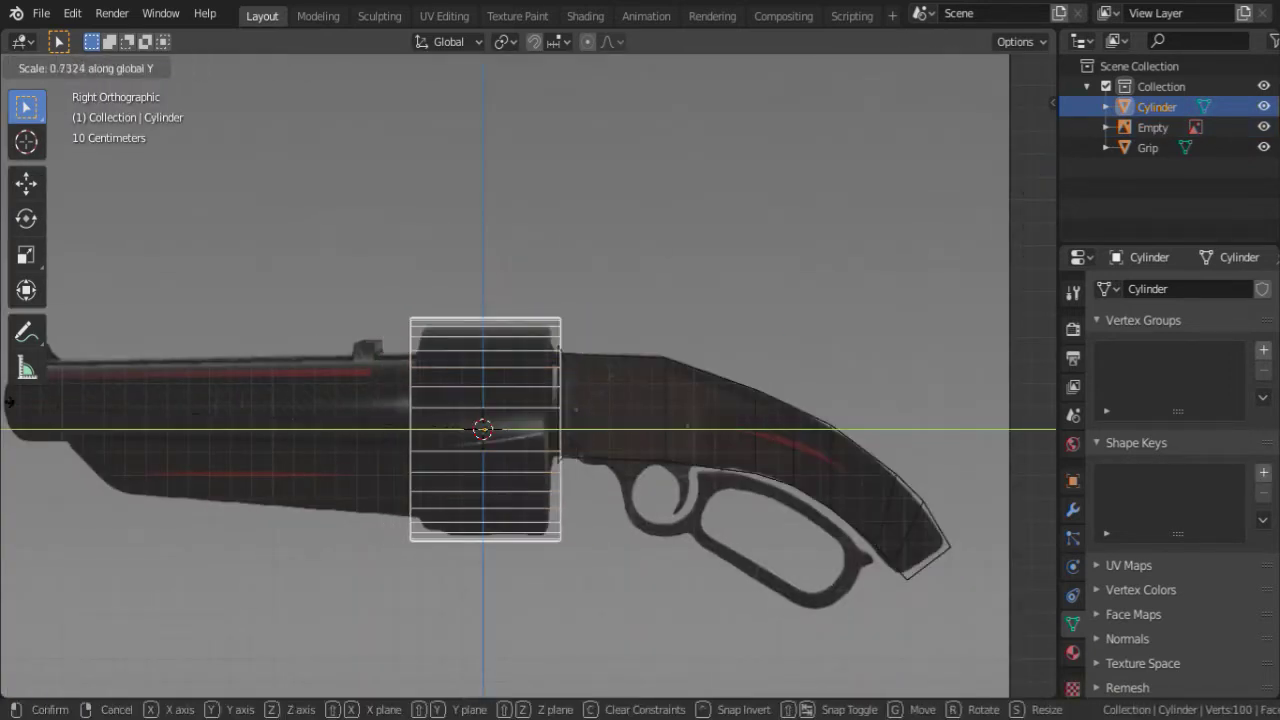
click(601, 265)
scroll(601, 265, up, 2)
key(g)
key(z)
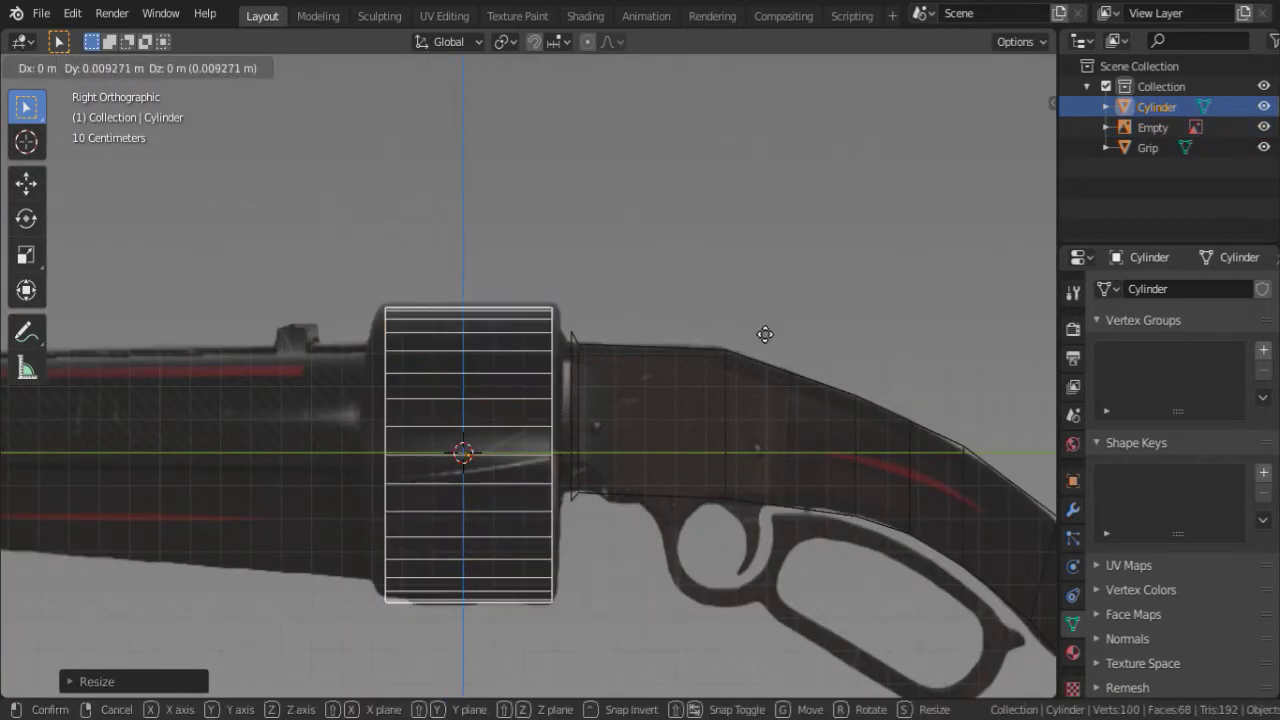
click(771, 350)
- Select the cylinder's right-end vertices in Edit Mode and try moving them along Y, then cancel
key(Tab)
shift+middle_drag(461, 175, 391, 96)
drag(391, 96, 557, 445)
key(g)
key(y)
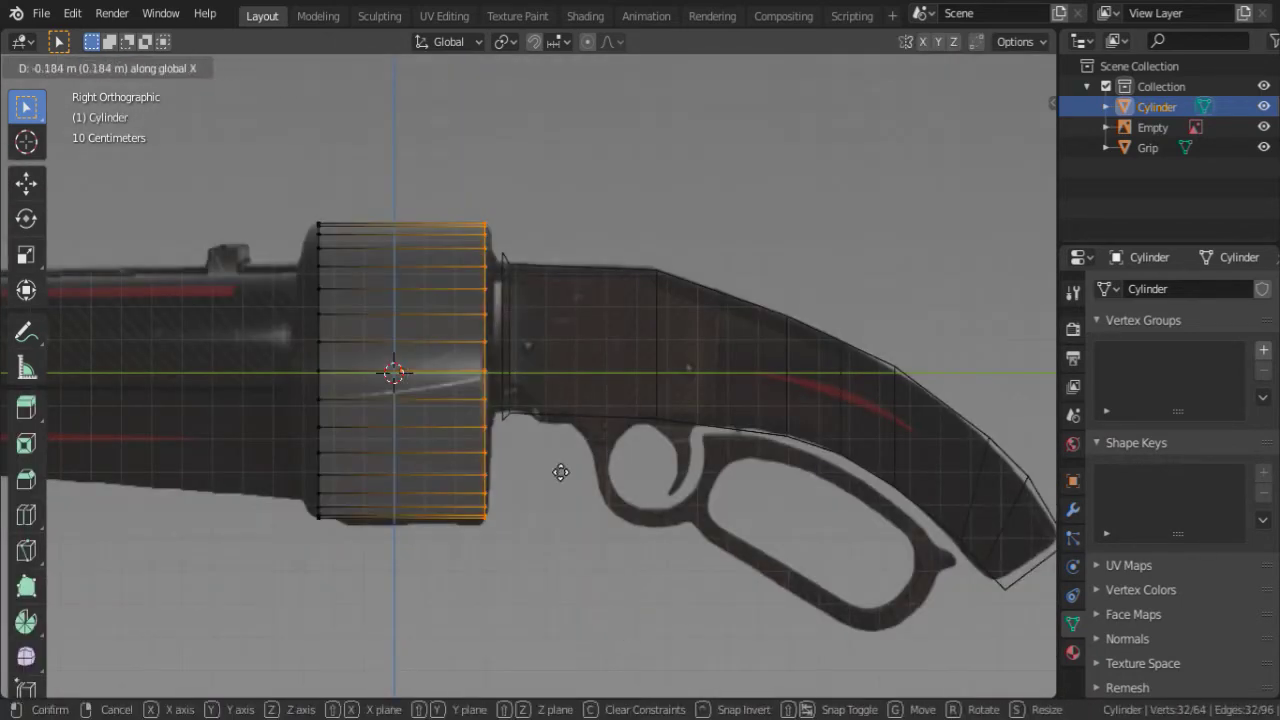
right_click(523, 391)
- Select the Grip and slide its front edge along Y to meet the cylinder
click(1152, 127)
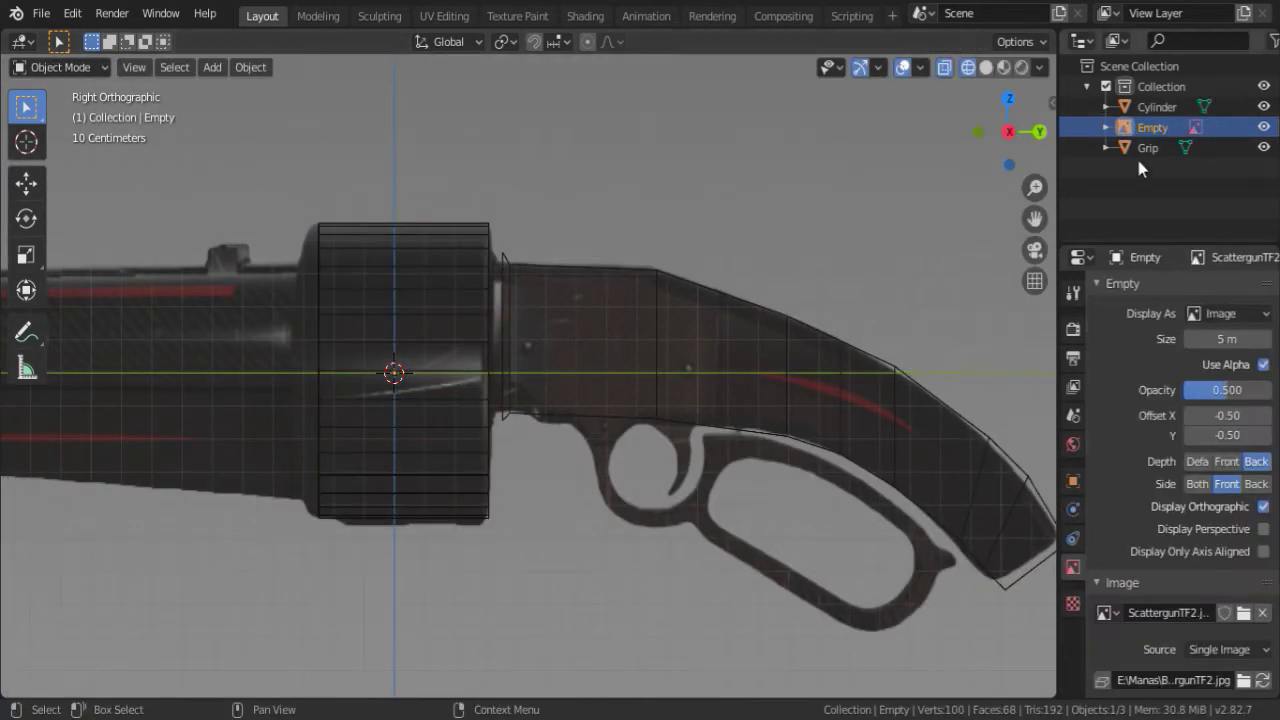
click(1147, 147)
key(Tab)
scroll(474, 217, up, 4)
key(g)
key(y)
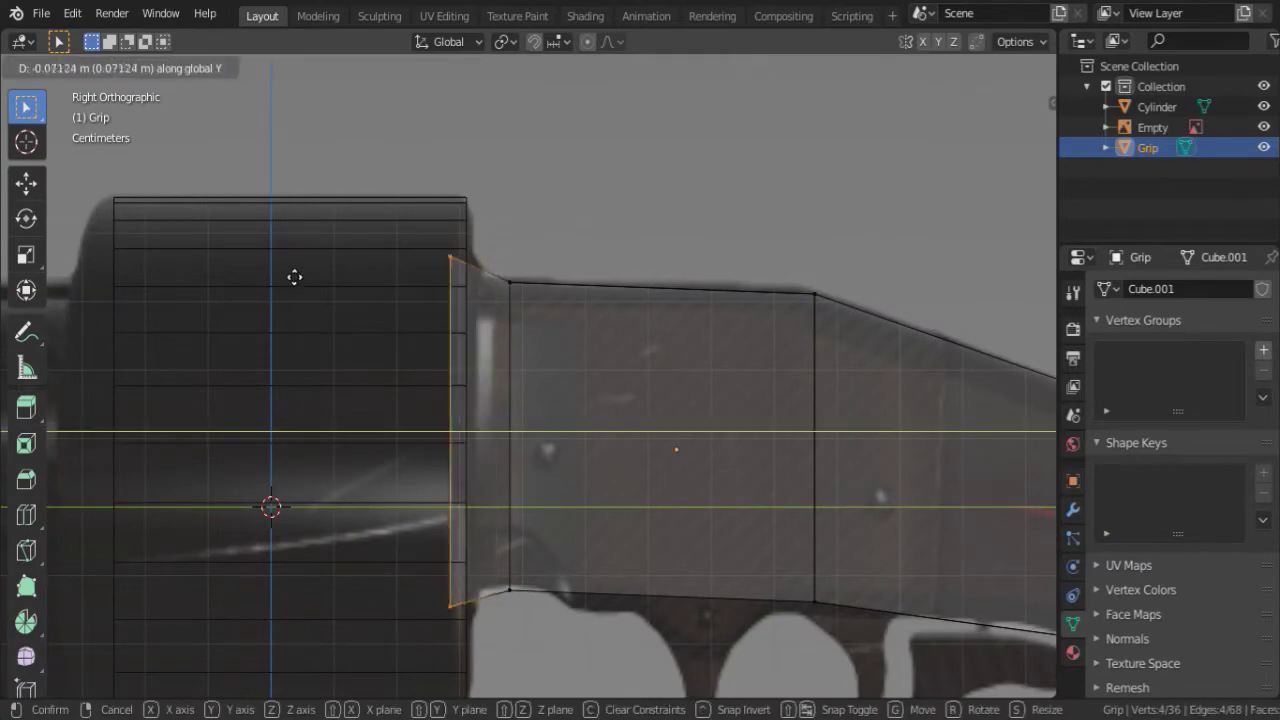
key(Escape)
key(g)
key(y)
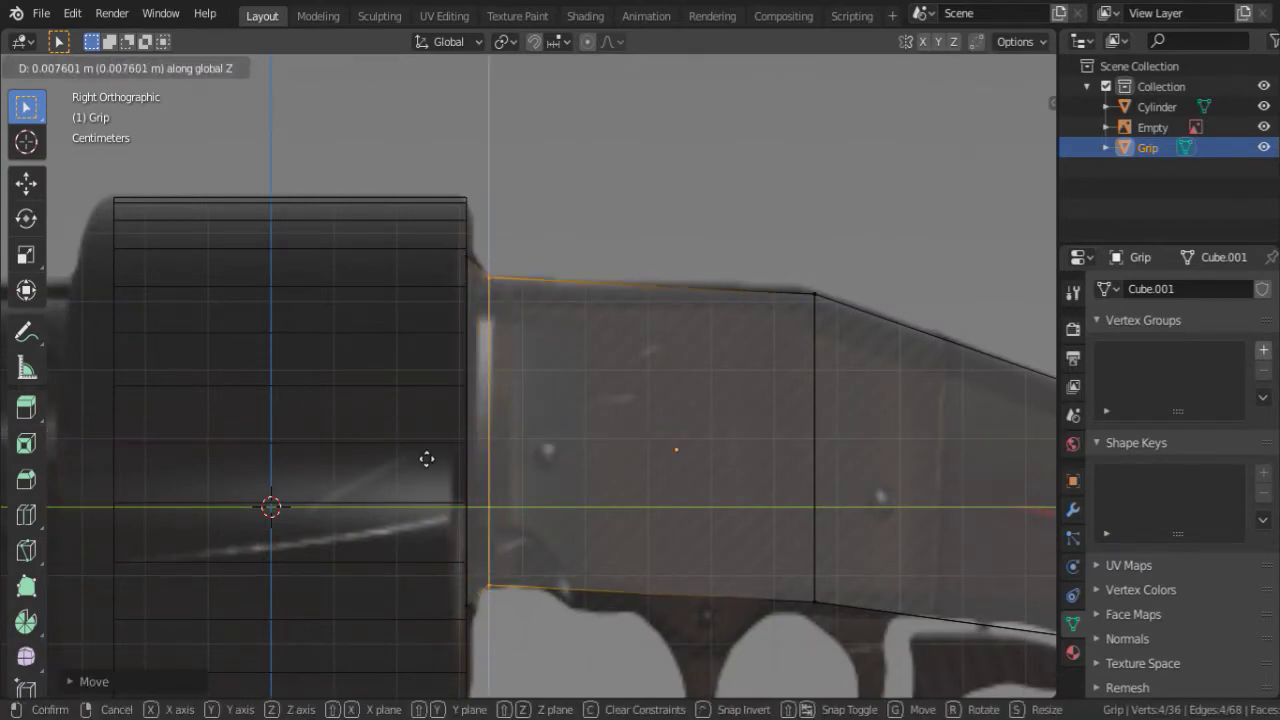
click(466, 252)
- Fine-tune a pair of grip vertices and orbit to inspect the grip in 3D
key(g)
key(y)
key(Escape)
drag(434, 480, 491, 586)
mouse_move(491, 586)
middle_down()
mouse_move(589, 366)
mouse_move(546, 413)
mouse_move(664, 419)
middle_up()
- Shade the grip smooth and enable Auto Smooth at 30° under Normals
key(Tab)
key(ctrl+1)
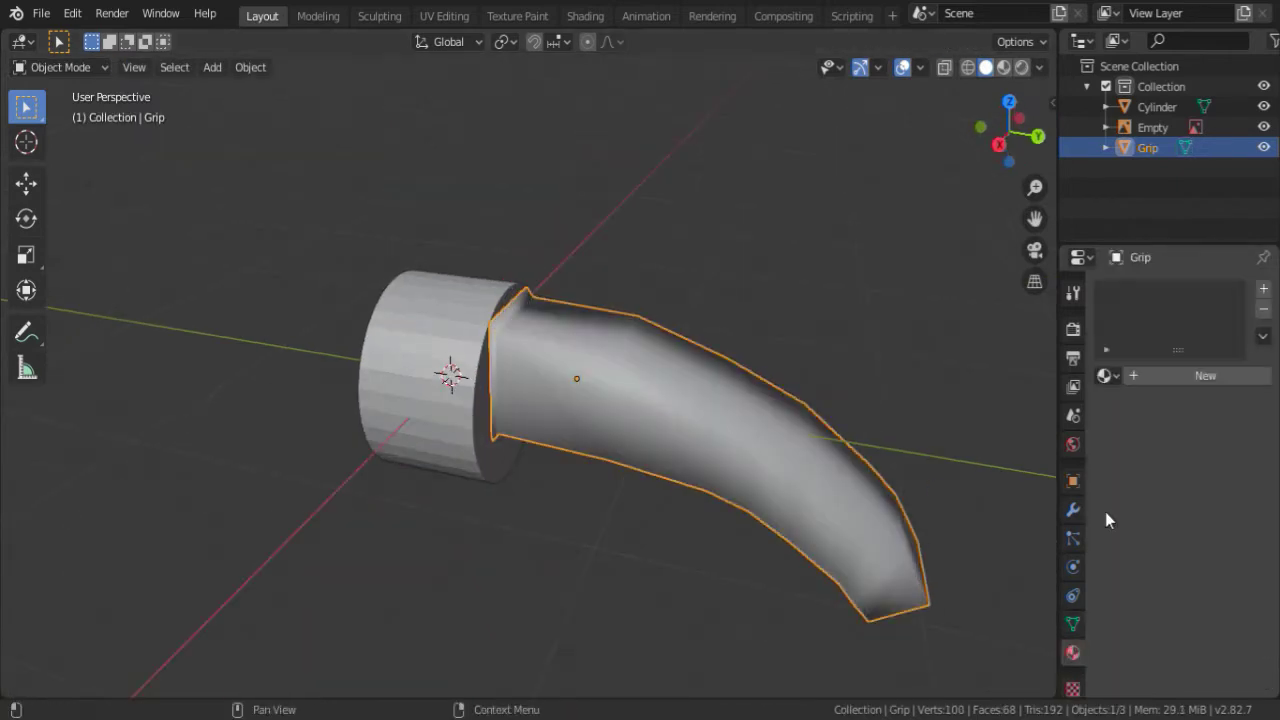
click(1127, 638)
click(1127, 552)
click(450, 400)
key(alt+a)
mouse_move(450, 400)
middle_down()
mouse_move(678, 232)
mouse_move(502, 150)
middle_up()
- Add a cube inside the grip mesh and flatten it along Z to trigger size
key(KP_3)
scroll(560, 400, up, 3)
click(629, 329)
key(Tab)
key(shift+a)
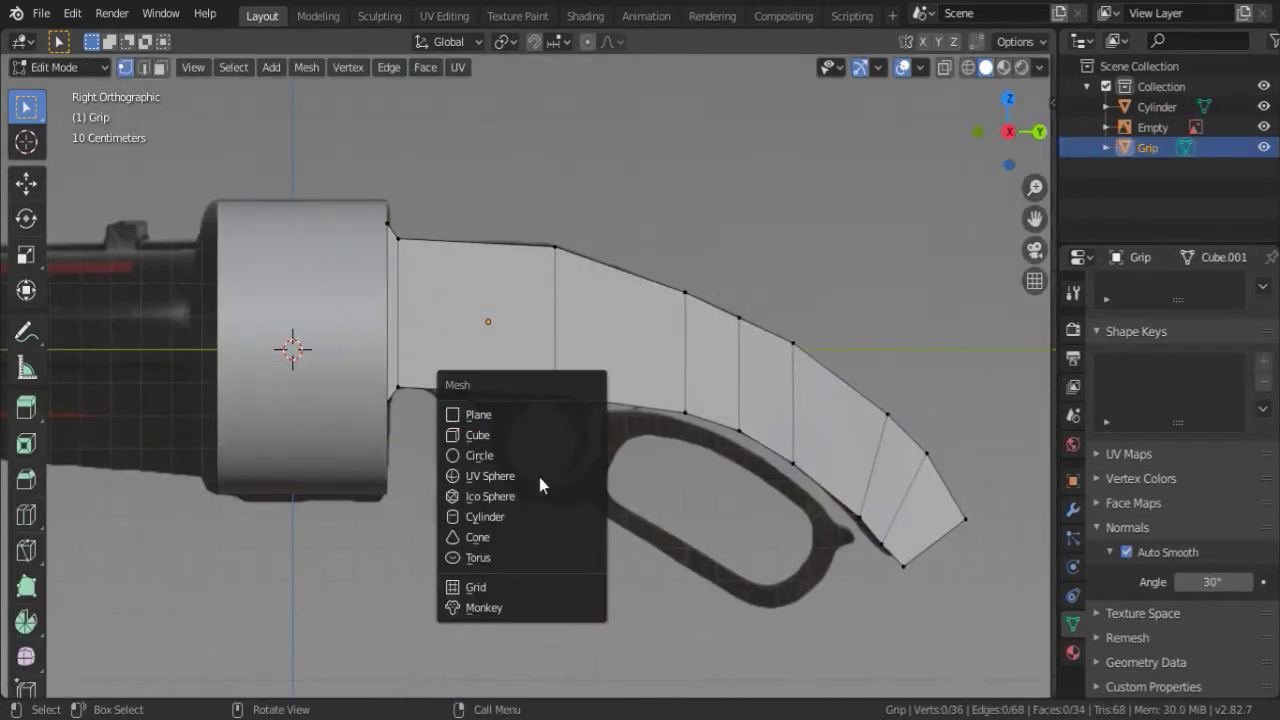
click(507, 432)
key(s)
key(z)
click(480, 377)
- Place the cube at the trigger area and move one of its faces to the trigger's top
key(g)
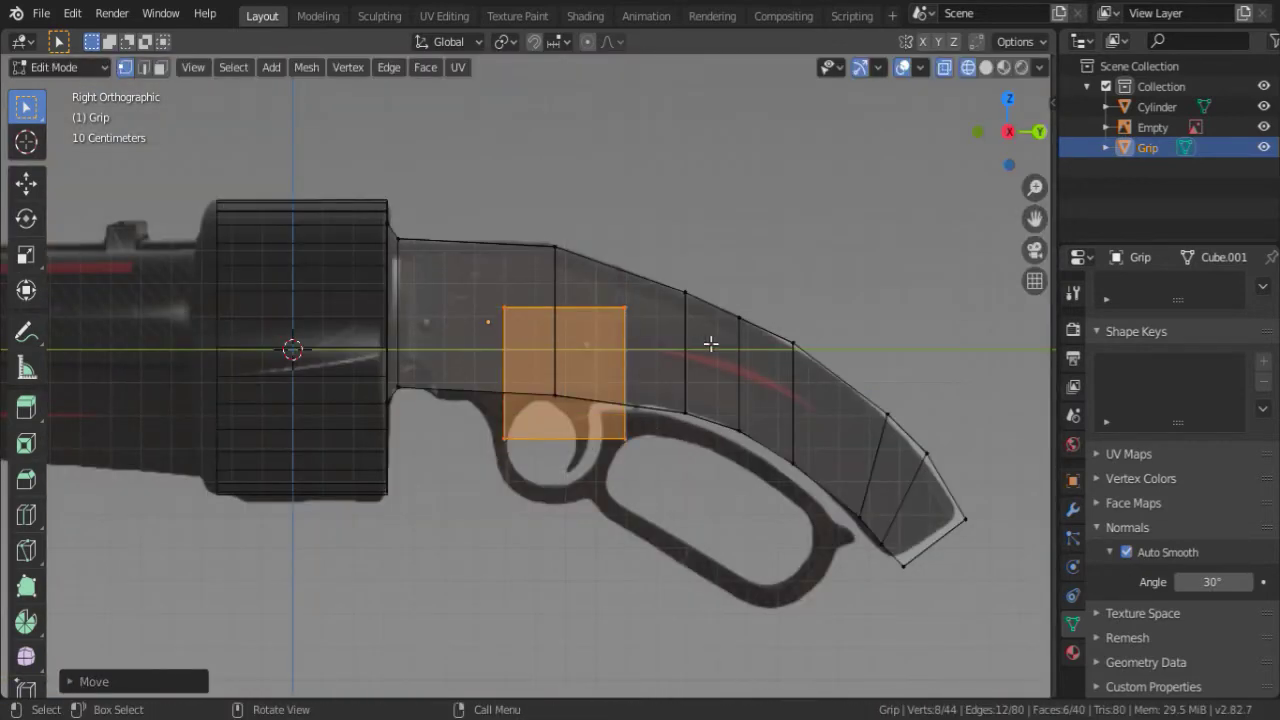
key(r)
click(628, 240)
key(r)
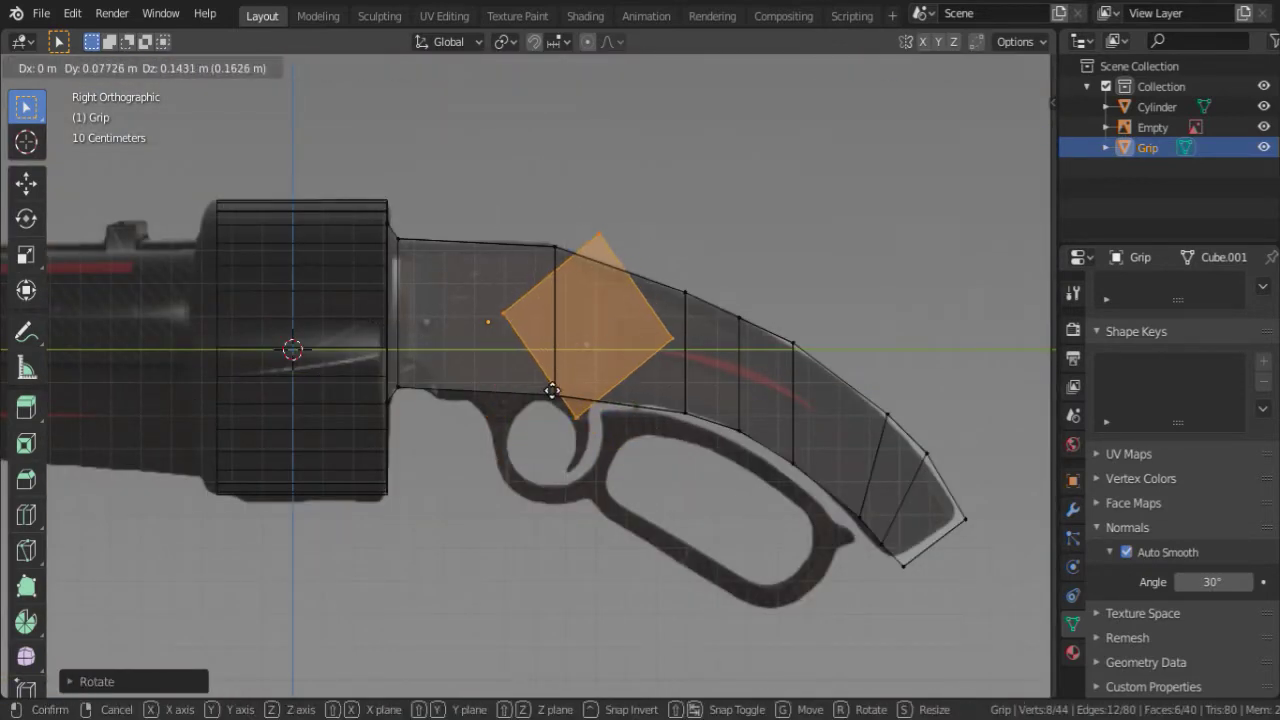
click(700, 380)
key(ctrl+z)
key(ctrl+z)
key(s)
click(754, 337)
key(g)
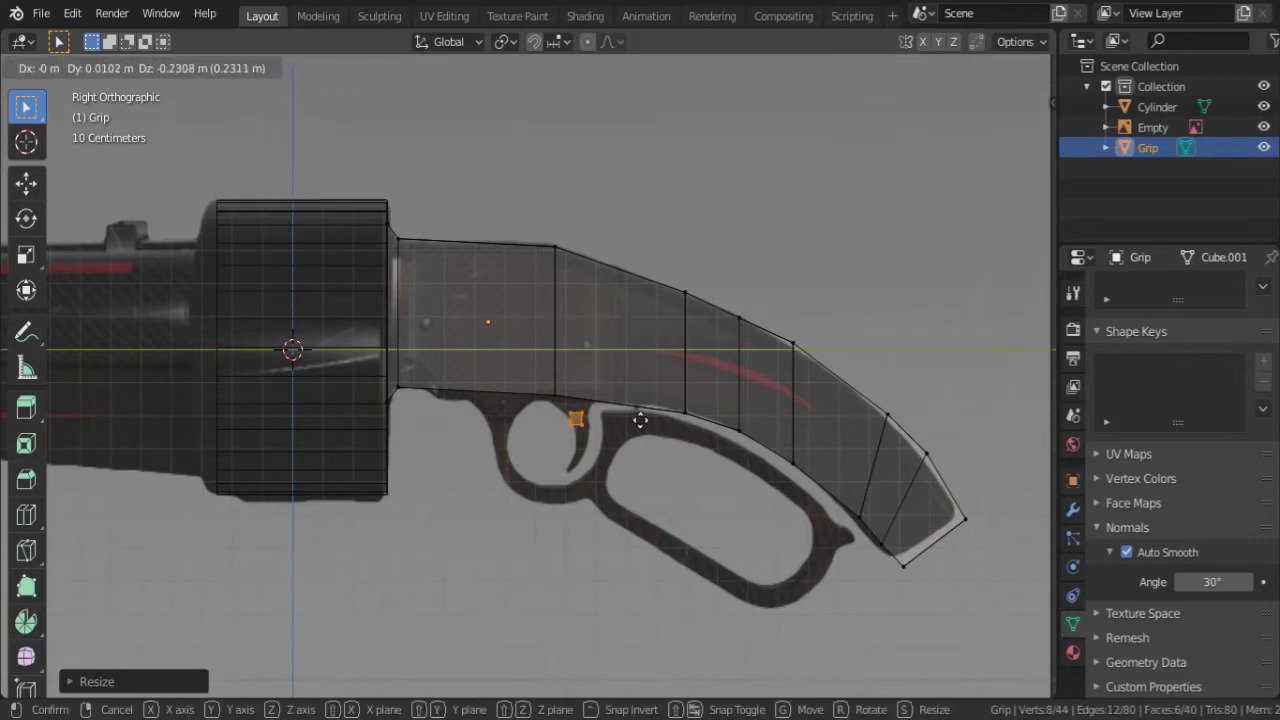
click(669, 383)
- Tilt and reshape the face to follow the reference trigger
scroll(669, 383, up, 5)
key(r)
click(586, 248)
key(g)
click(551, 194)
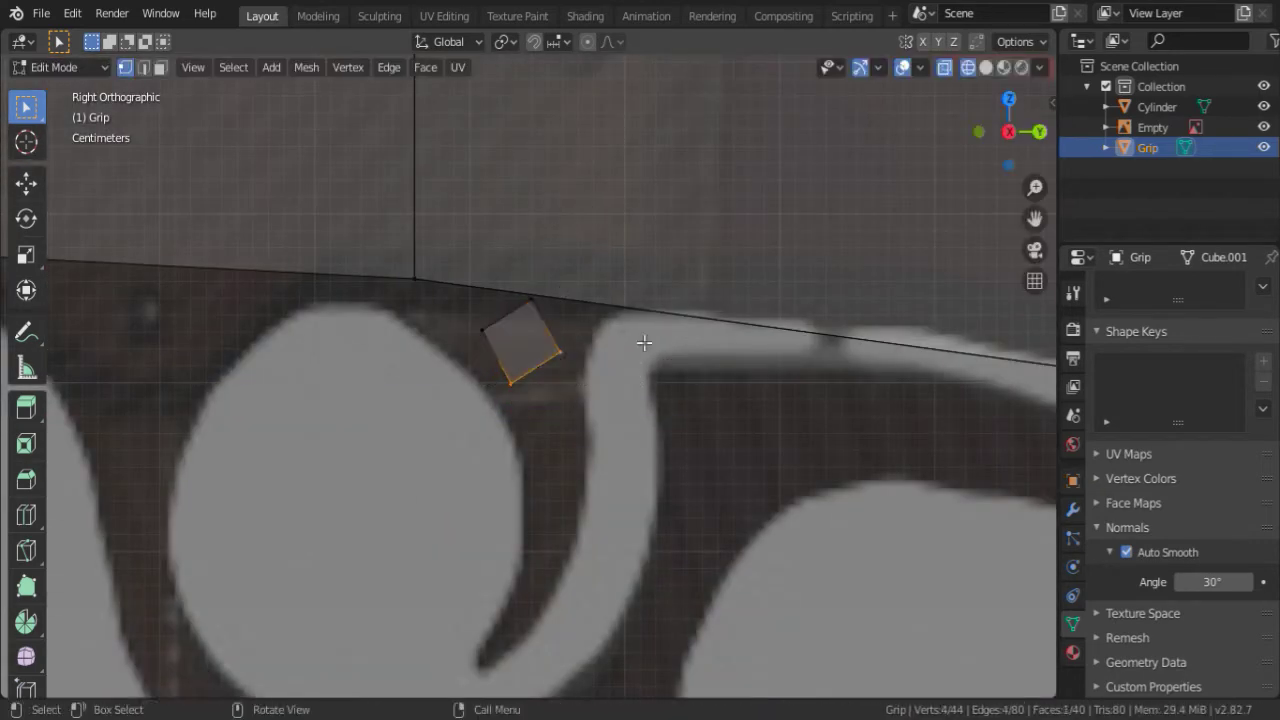
key(s)
click(63, 183)
- Raise a corner vertex to the receiver edge and reposition the whole trigger quad
drag(448, 365, 524, 432)
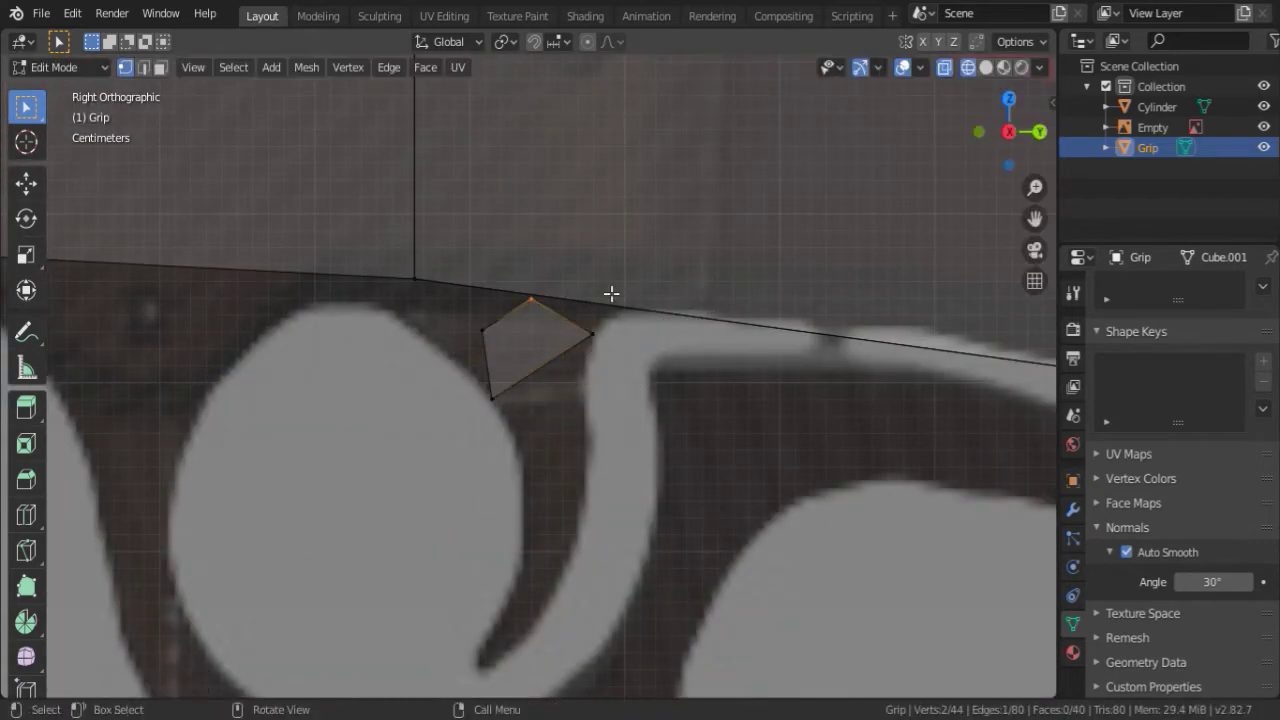
key(g)
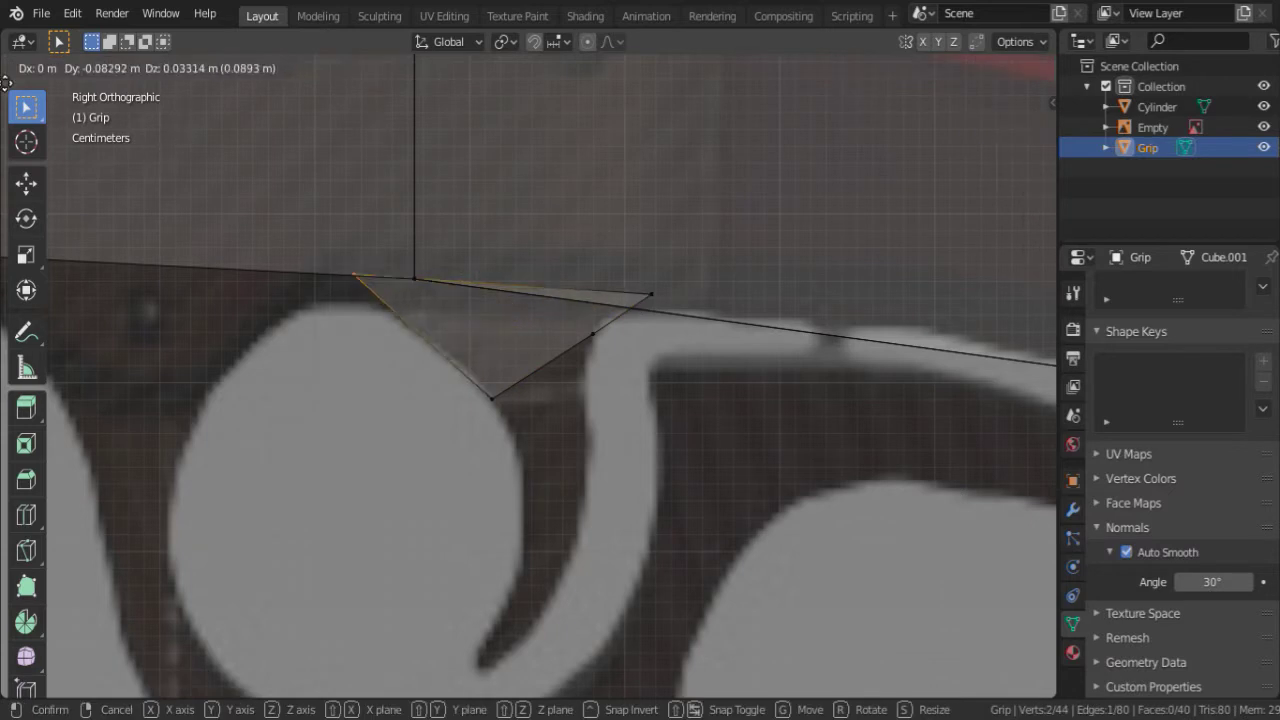
click(547, 298)
key(ctrl+l)
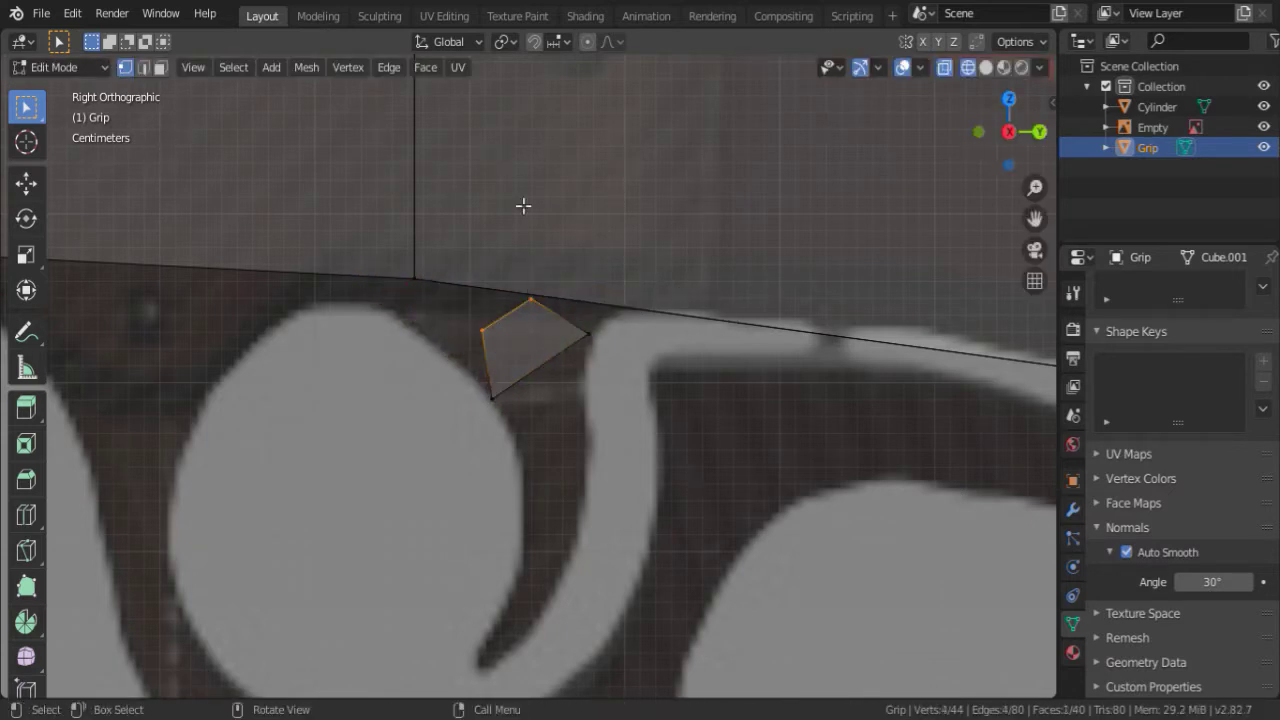
key(g)
click(499, 178)
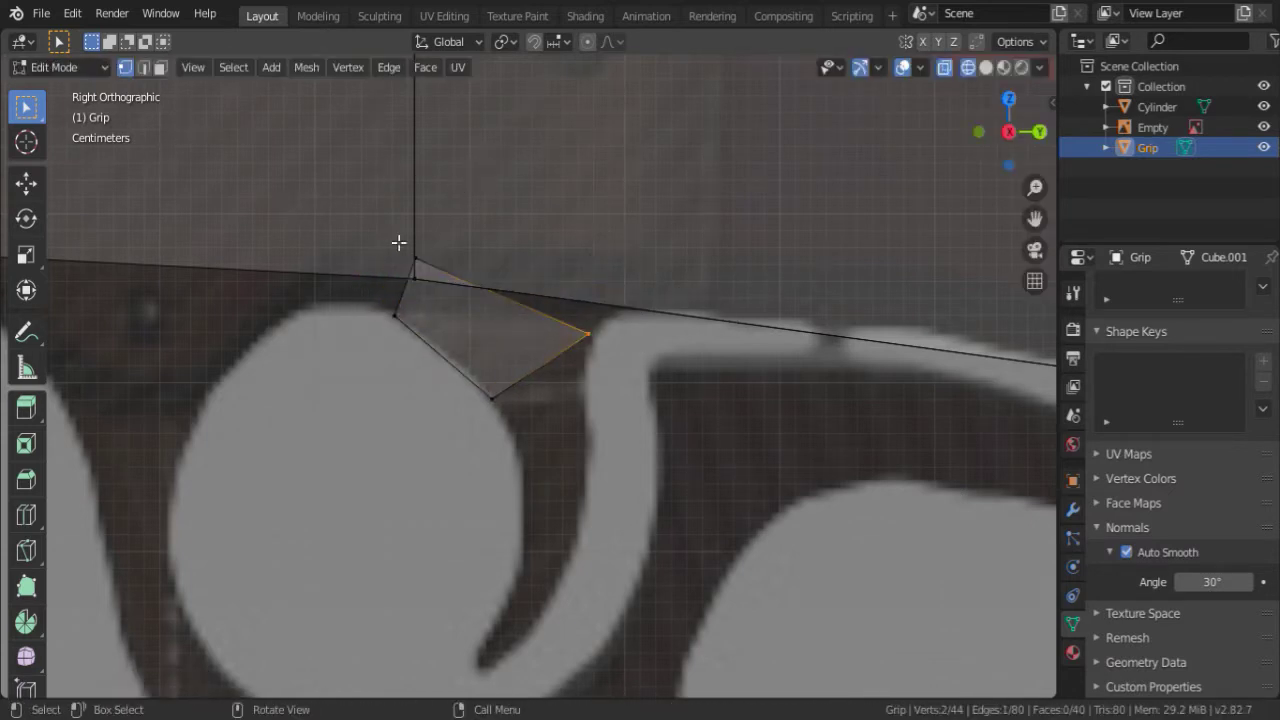
- Extrude a vertex to widen the trigger top and adjust it vertically
key(e)
click(623, 277)
key(g)
key(z)
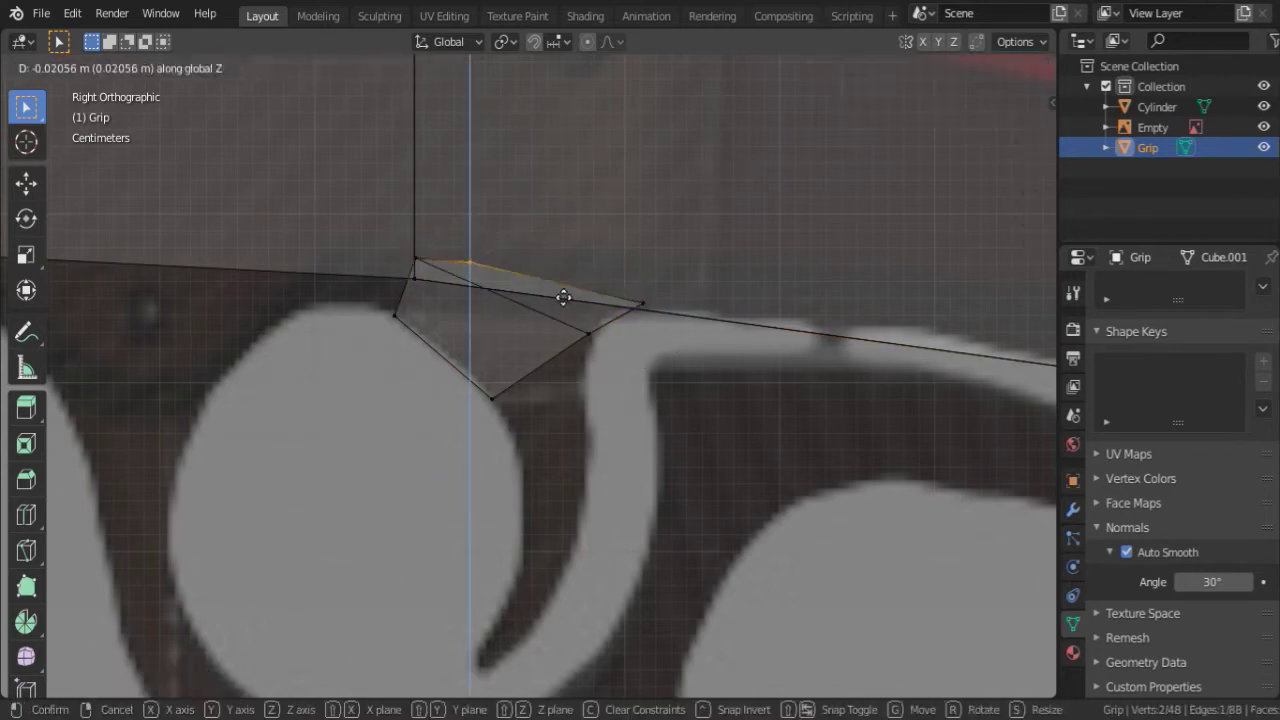
click(563, 294)
- Extrude the trigger's lower edge straight down along Y into a new segment
drag(417, 282, 395, 407)
shift+middle_drag(459, 310, 452, 244)
key(e)
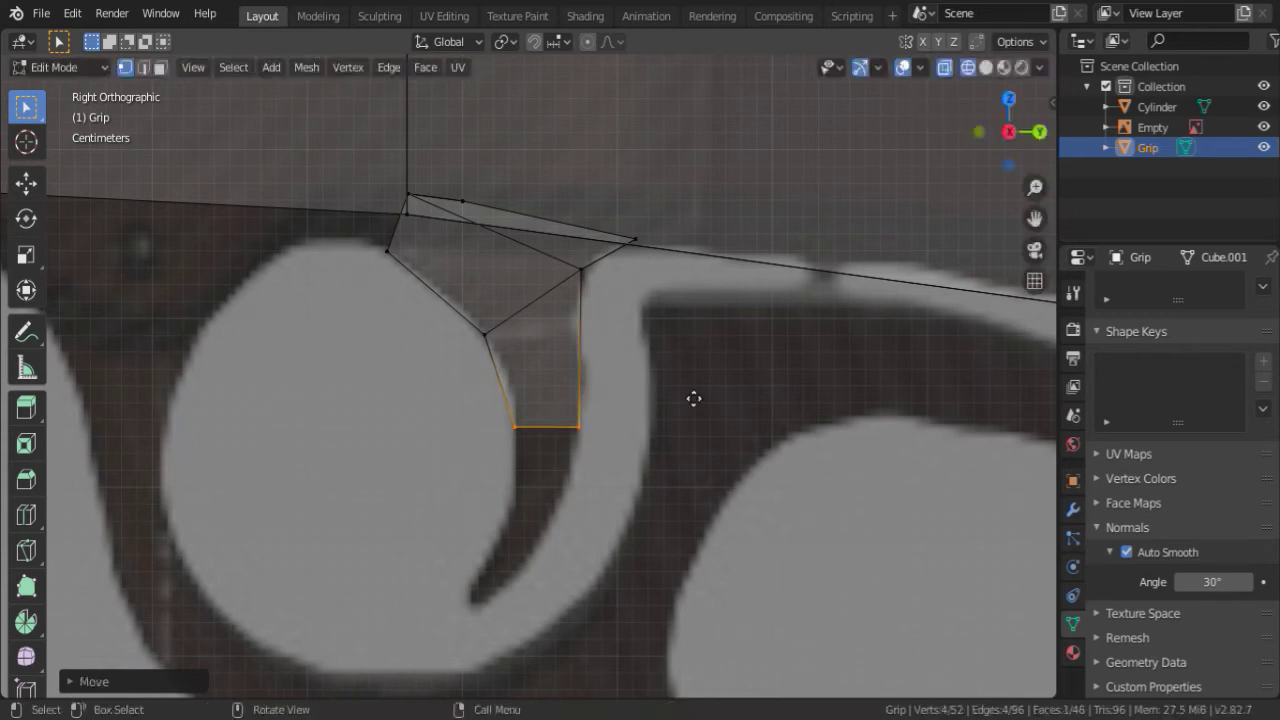
key(e)
key(y)
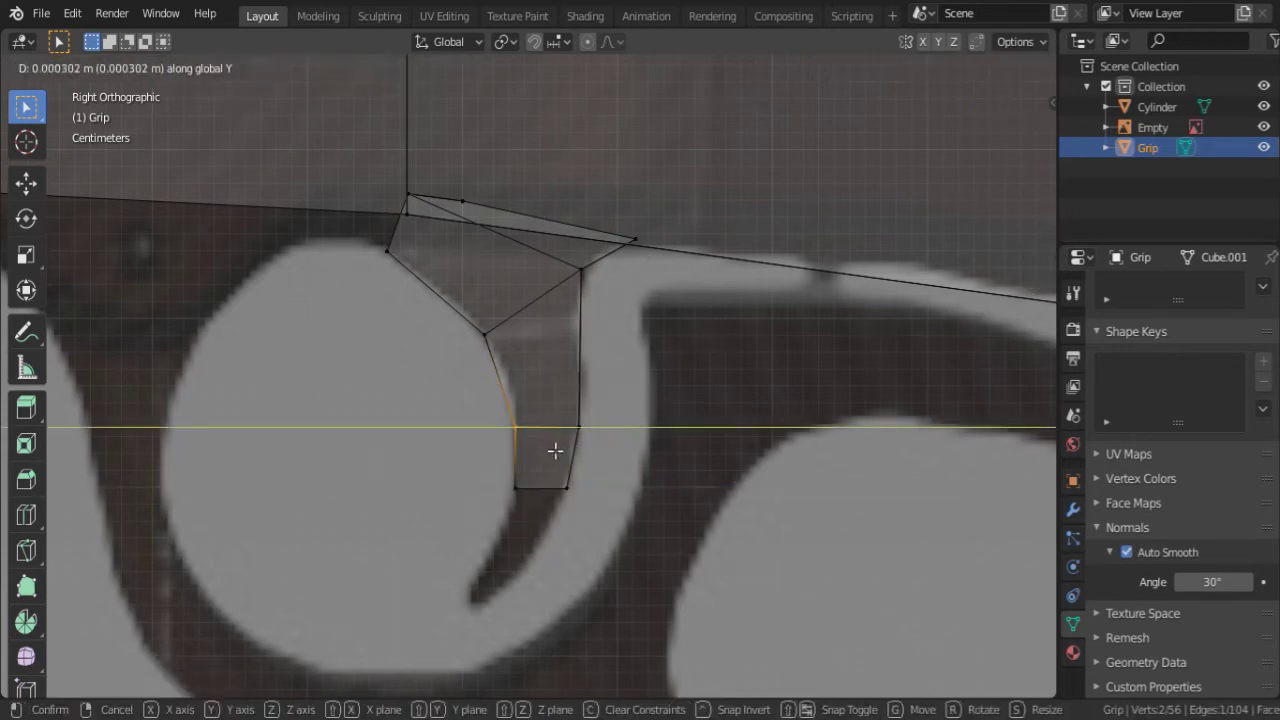
click(531, 391)
- Extrude another segment, rotating, shortening and moving its edge onto the reference curve
shift+middle_drag(643, 354, 640, 250)
key(e)
click(594, 471)
key(r)
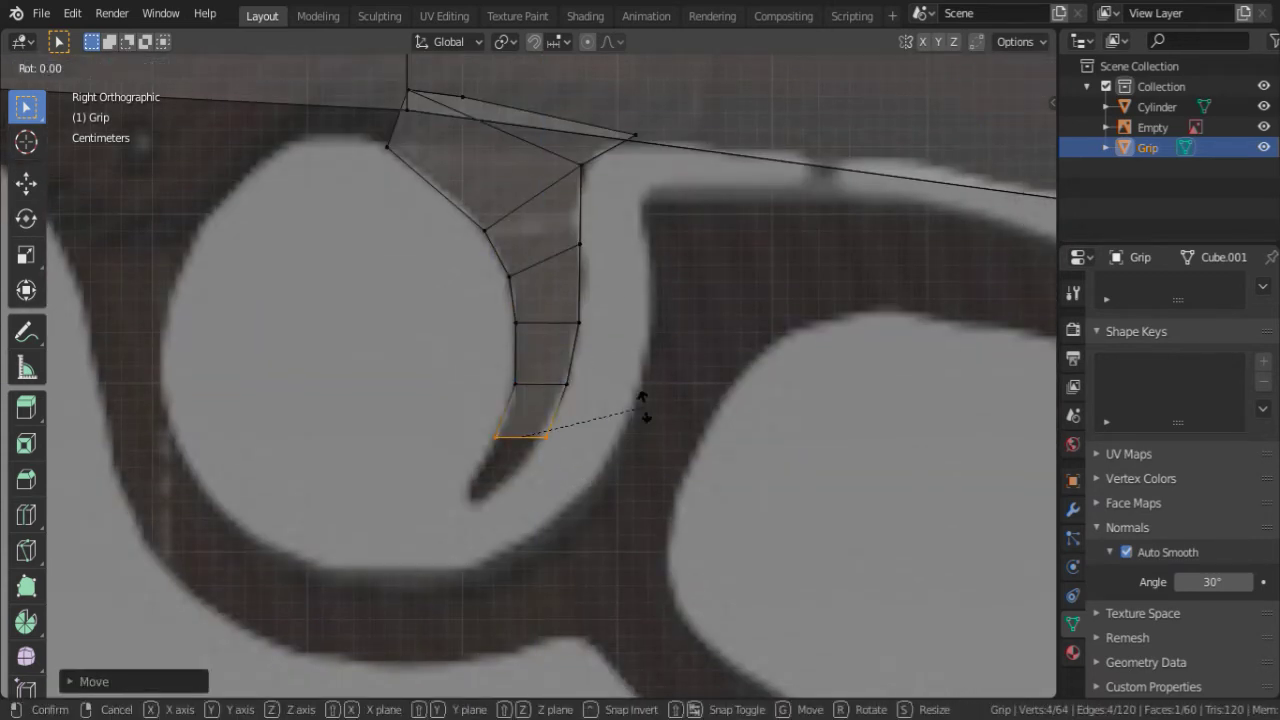
key(s)
click(590, 436)
key(g)
click(598, 477)
- Extrude the tip segment, angle and position it along the curve, then orbit below
shift+middle_drag(598, 477, 598, 431)
key(e)
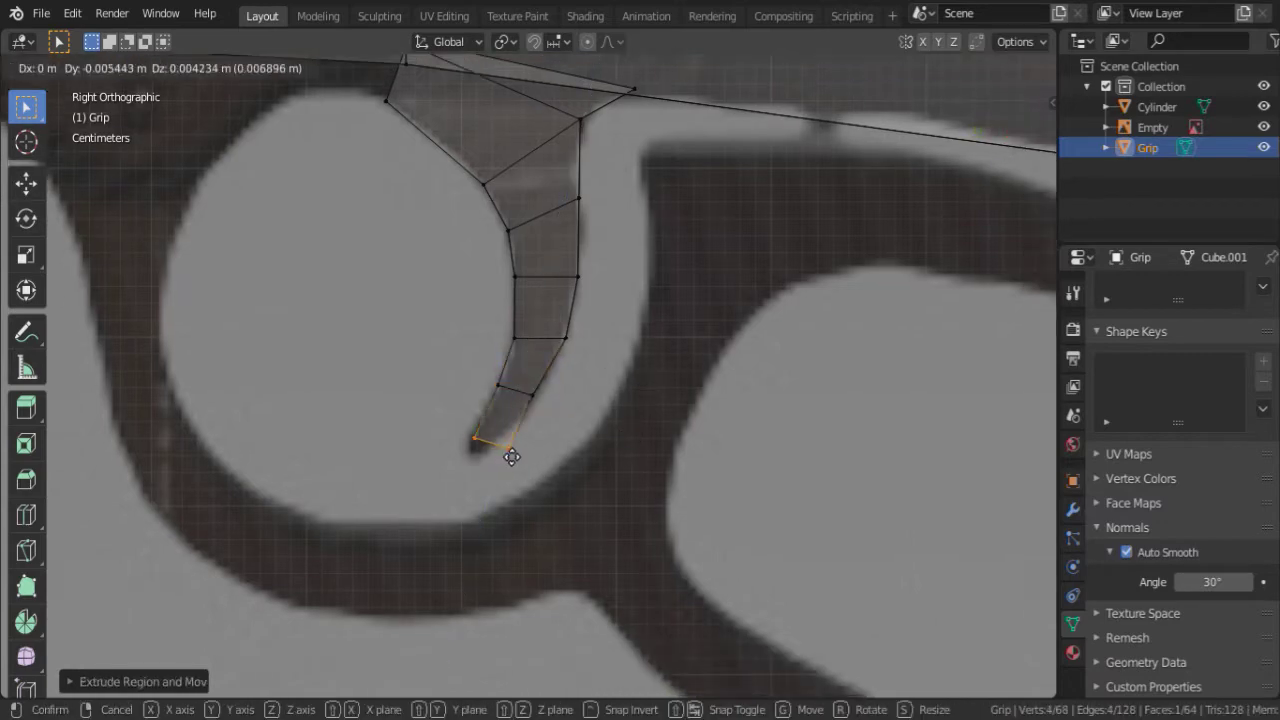
click(508, 451)
key(r)
click(530, 448)
key(g)
click(617, 446)
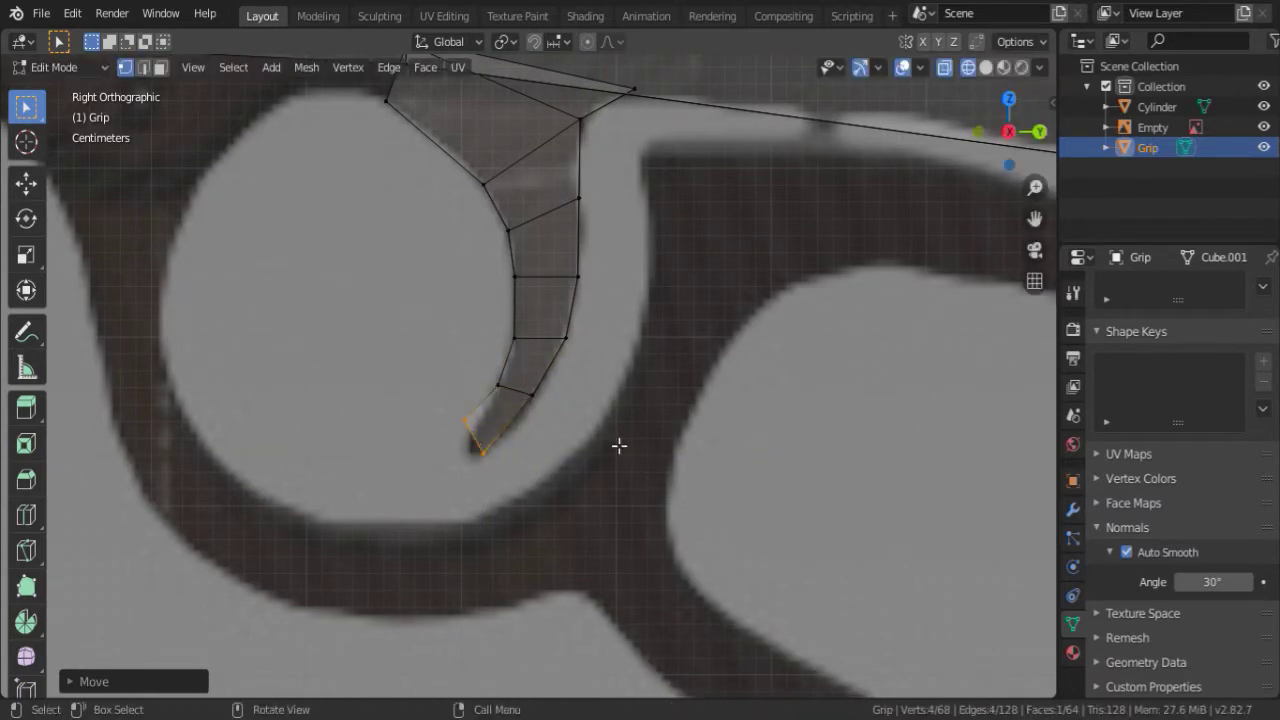
key(g)
click(551, 457)
mouse_move(551, 457)
middle_down()
mouse_move(446, 428)
mouse_move(649, 260)
middle_up()
key(Tab)
key(Tab)
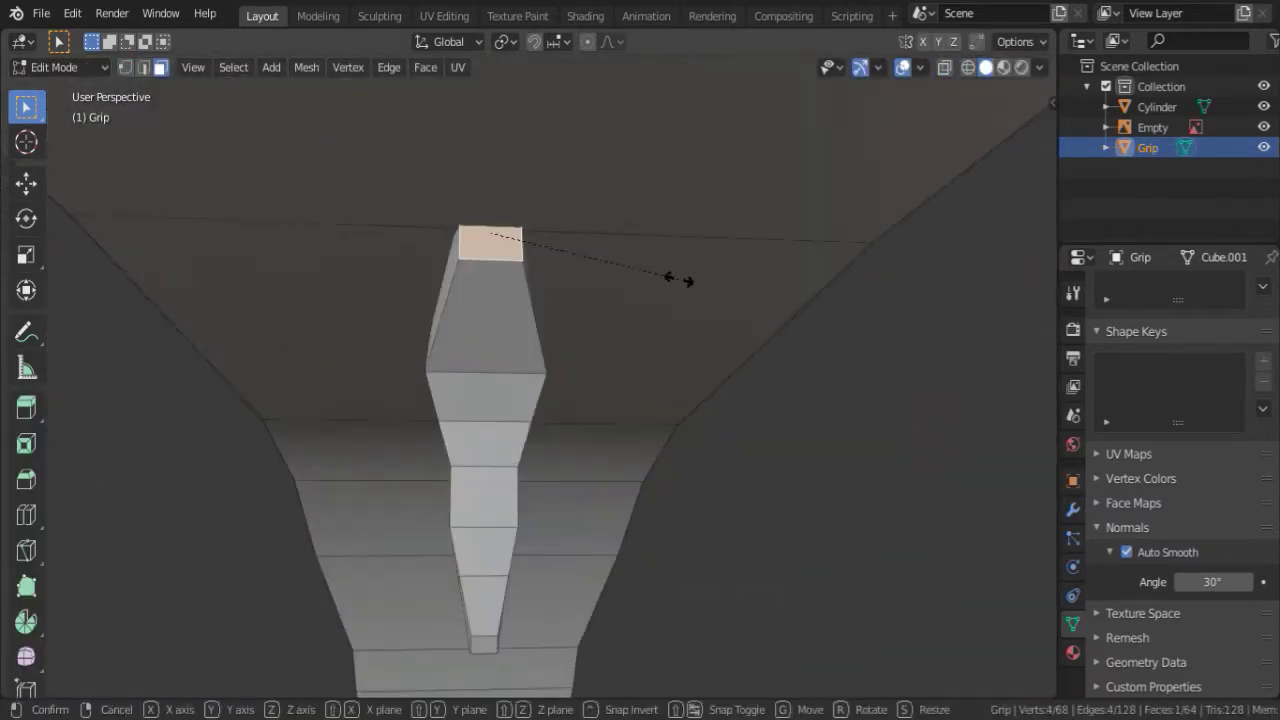
- Widen the trigger's top face along X
key(s)
key(x)
click(756, 379)
middle_drag(756, 379, 726, 363)
- Scale the trigger's edge rings narrower along X so it tapers toward the tip
key(2)
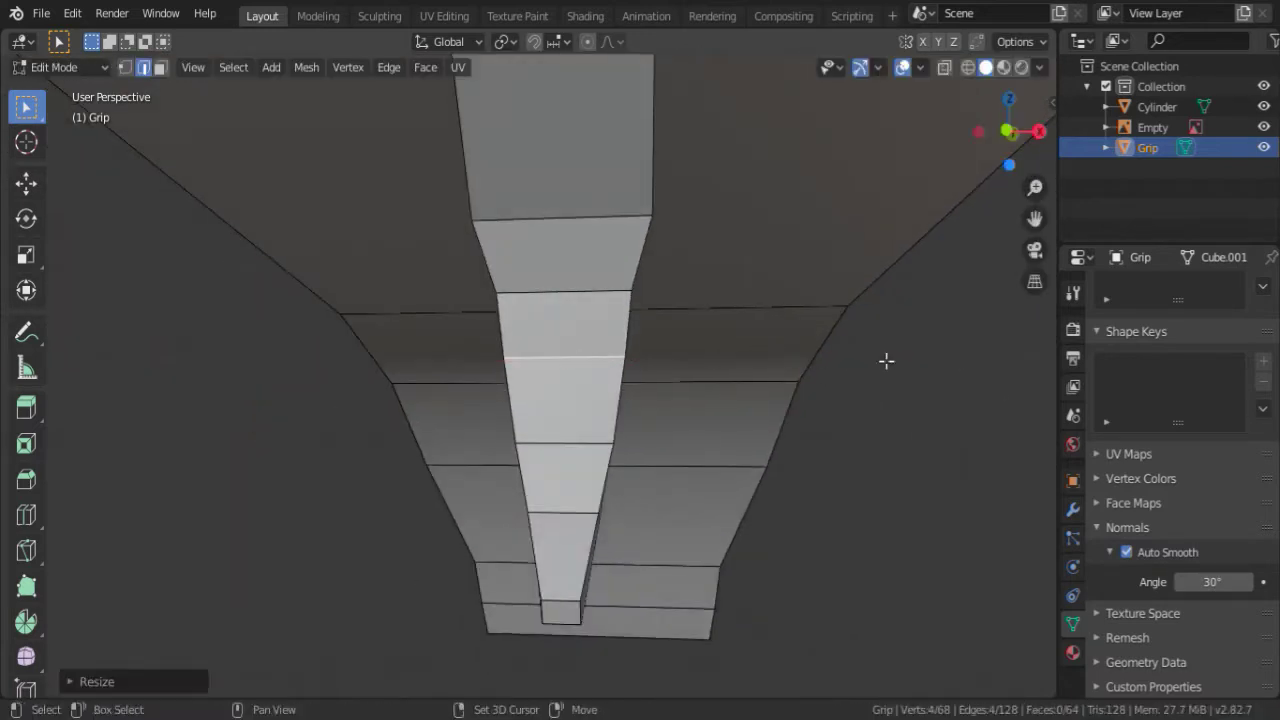
alt+click(660, 446)
key(s)
key(x)
click(578, 509)
key(s)
key(x)
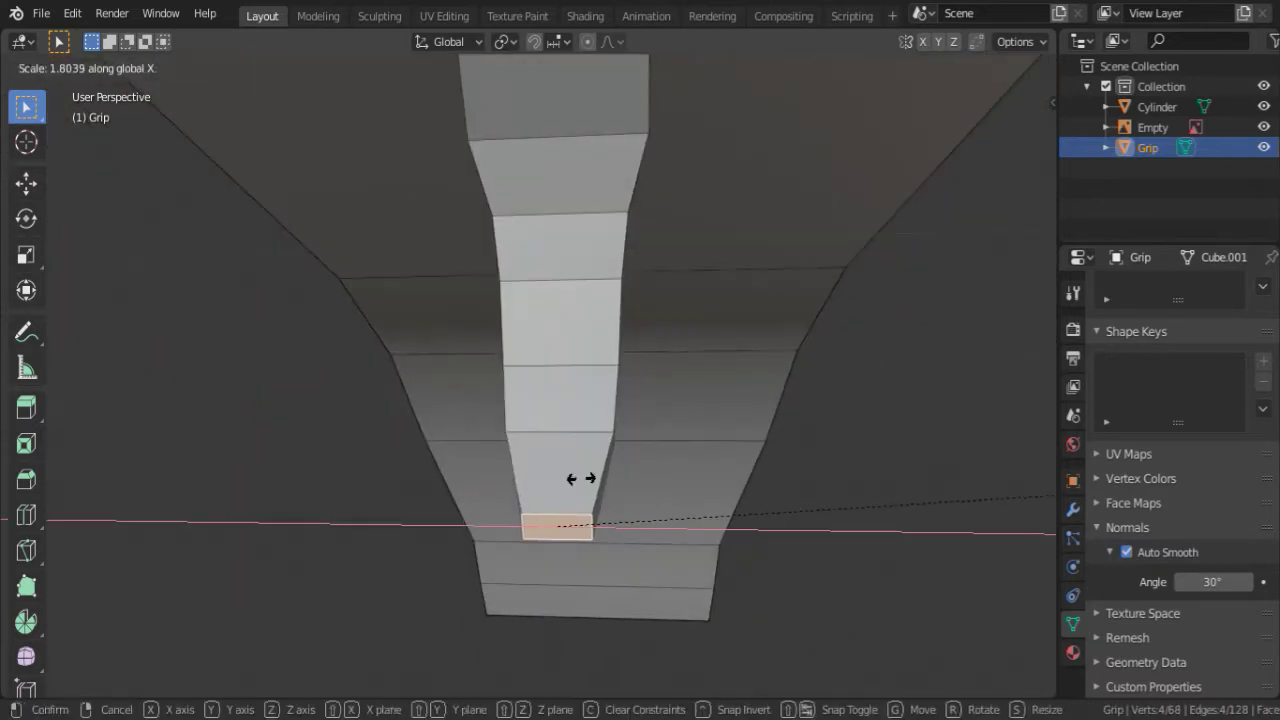
click(580, 477)
middle_drag(580, 477, 471, 286)
- Review the grip from the right side, then return to Edit Mode with X-ray and select the guard's starting edge
key(Tab)
key(Tab)
scroll(471, 286, down, 8)
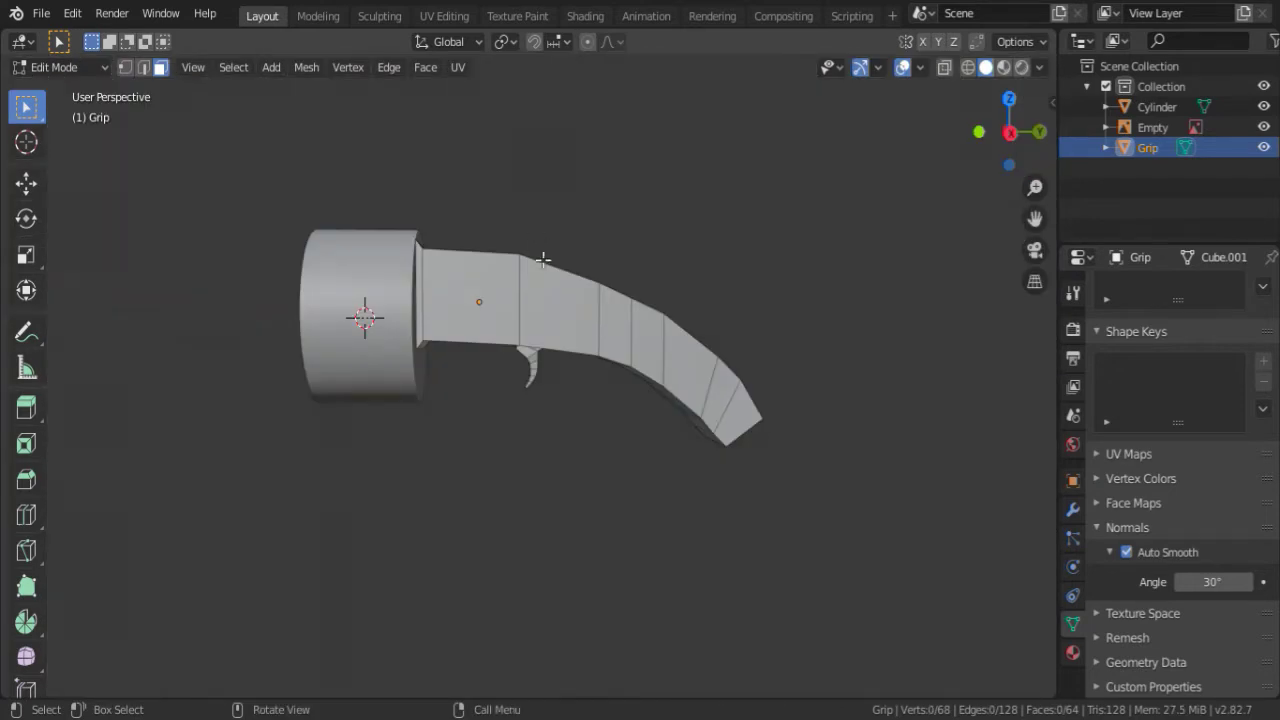
key(KP_3)
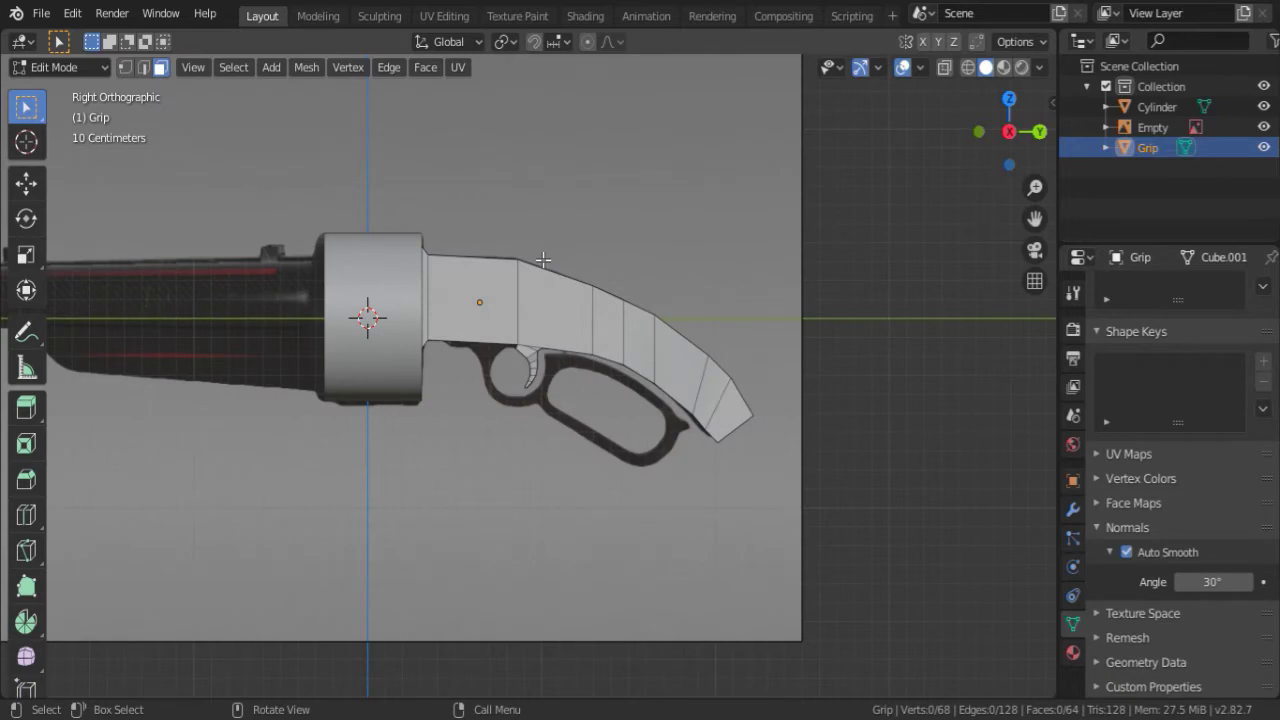
scroll(543, 260, down, 2)
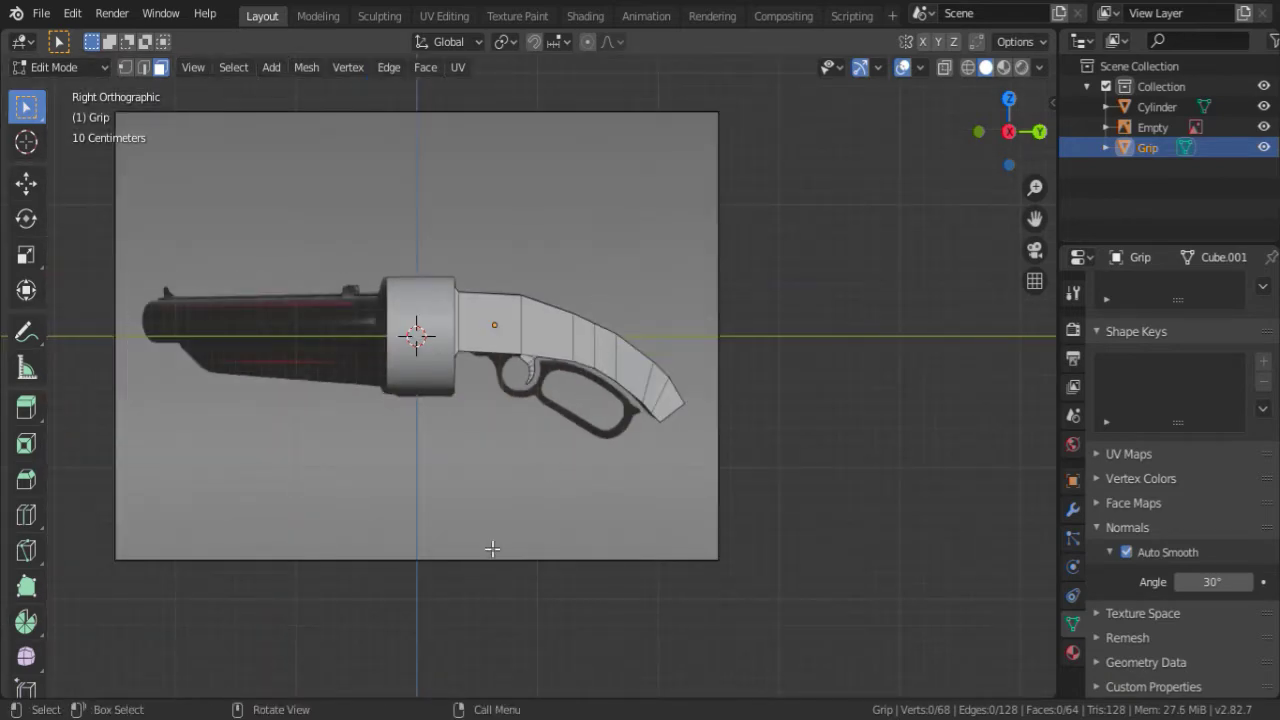
scroll(492, 548, up, 5)
key(Tab)
scroll(499, 354, up, 3)
key(Tab)
key(z)
click(110, 321)
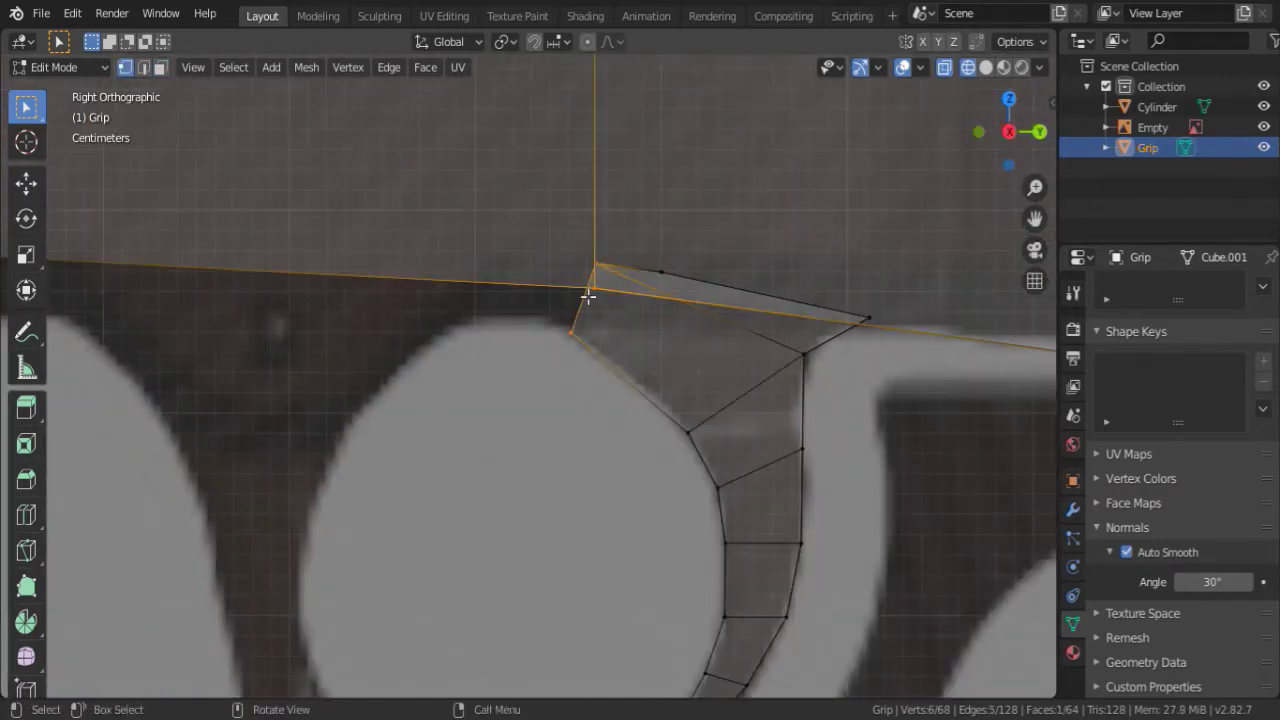
- Extrude the trigger edge forward and rotate the new face level with the receiver
scroll(588, 296, down, 3)
key(e)
click(563, 366)
key(r)
click(622, 370)
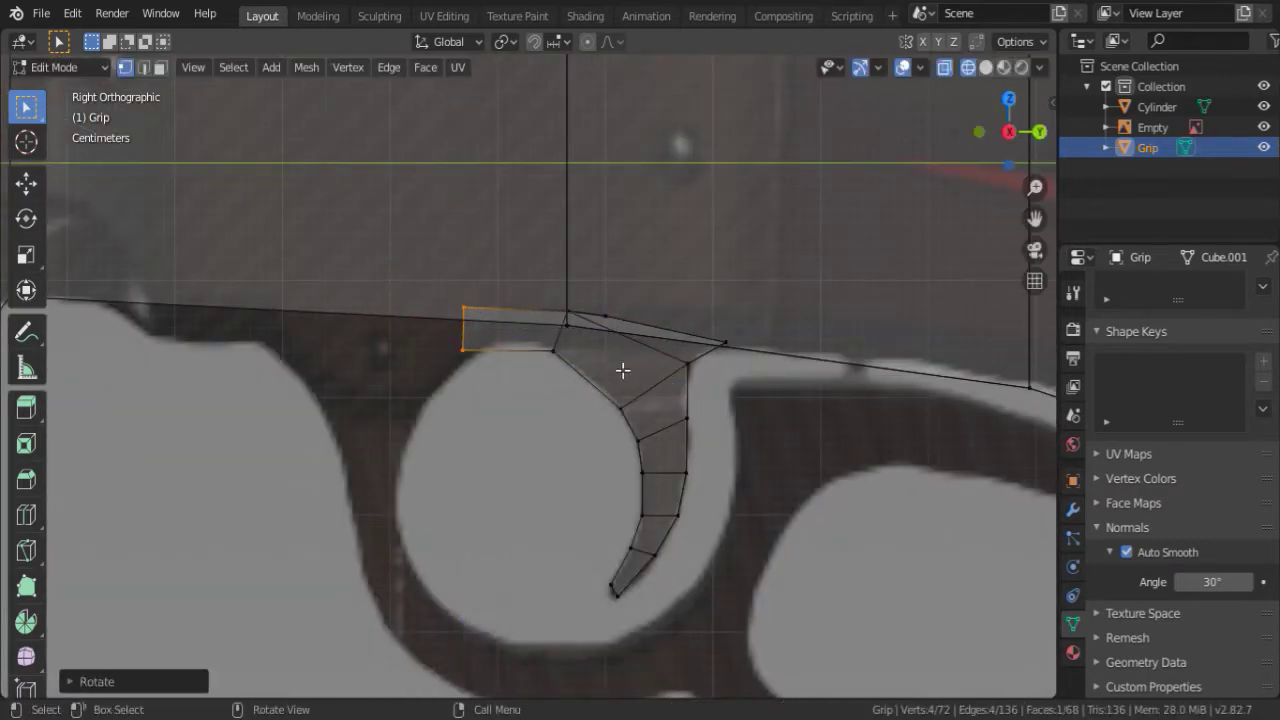
- Extend the strip forward along the receiver's underside, aligning its front corner vertex
key(e)
key(z)
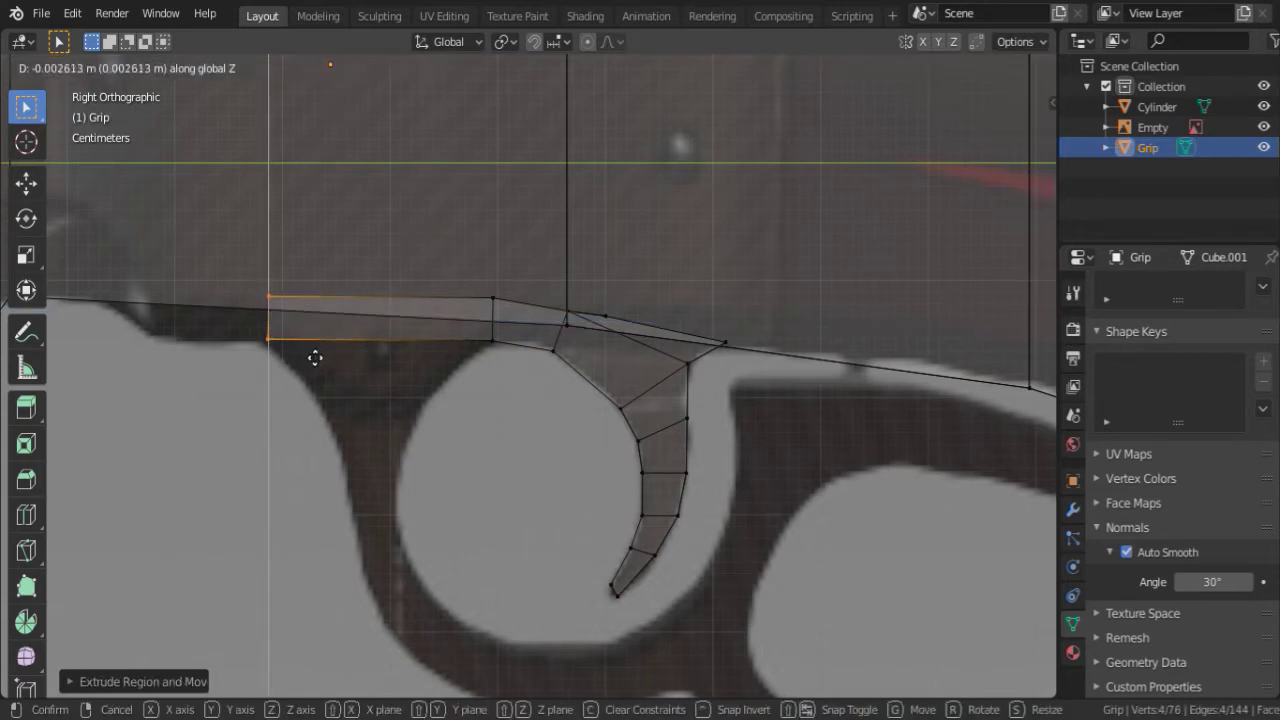
click(149, 298)
key(e)
click(104, 260)
drag(118, 320, 170, 362)
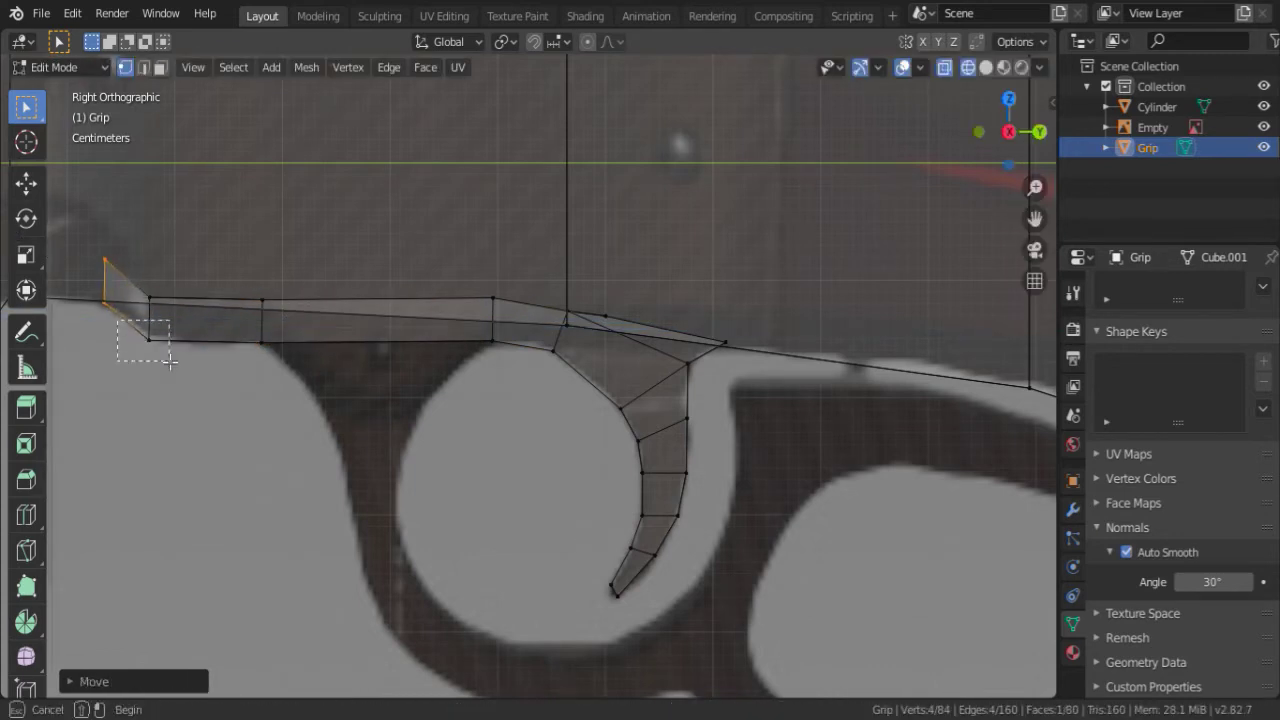
key(g)
click(237, 331)
- Extrude a bottom edge of the strip down and scale it into the first guard section
click(380, 336)
scroll(380, 336, up, 2)
key(e)
key(s)
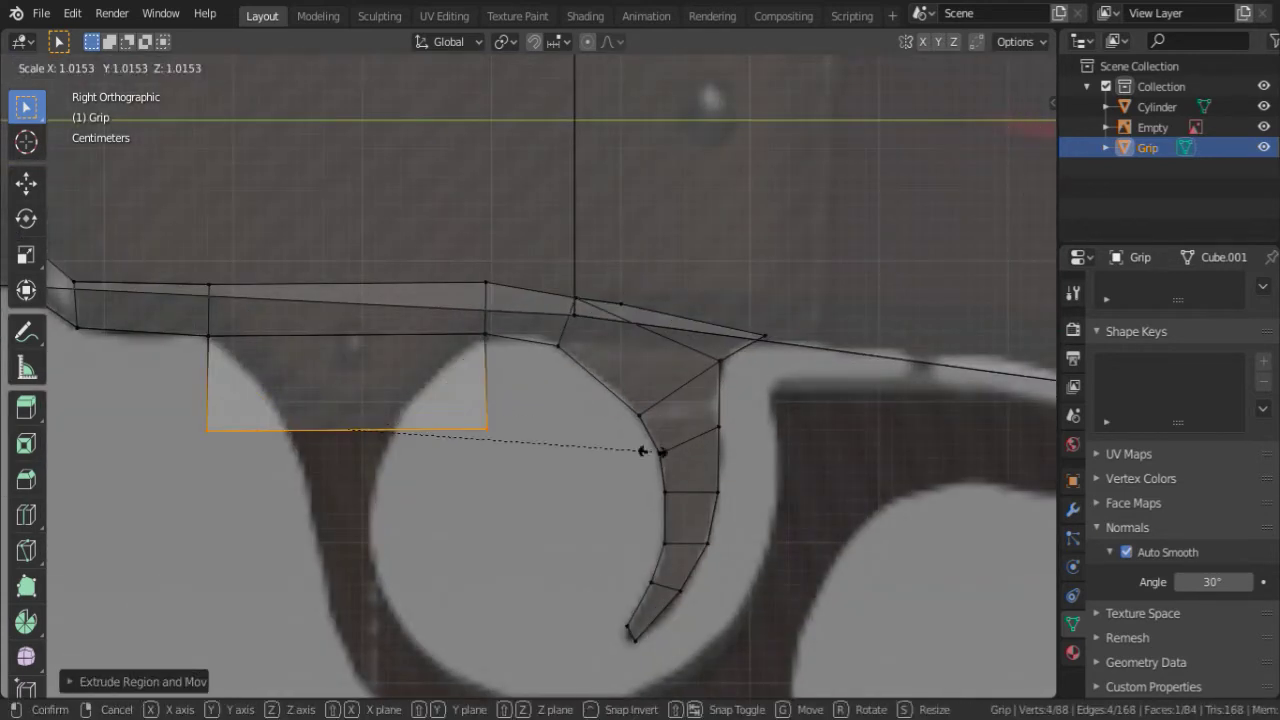
click(455, 445)
- Add an edge loop across the guard section and narrow it to the reference
shift+middle_drag(391, 437, 373, 390)
key(ctrl+r)
click(330, 340)
key(s)
click(230, 363)
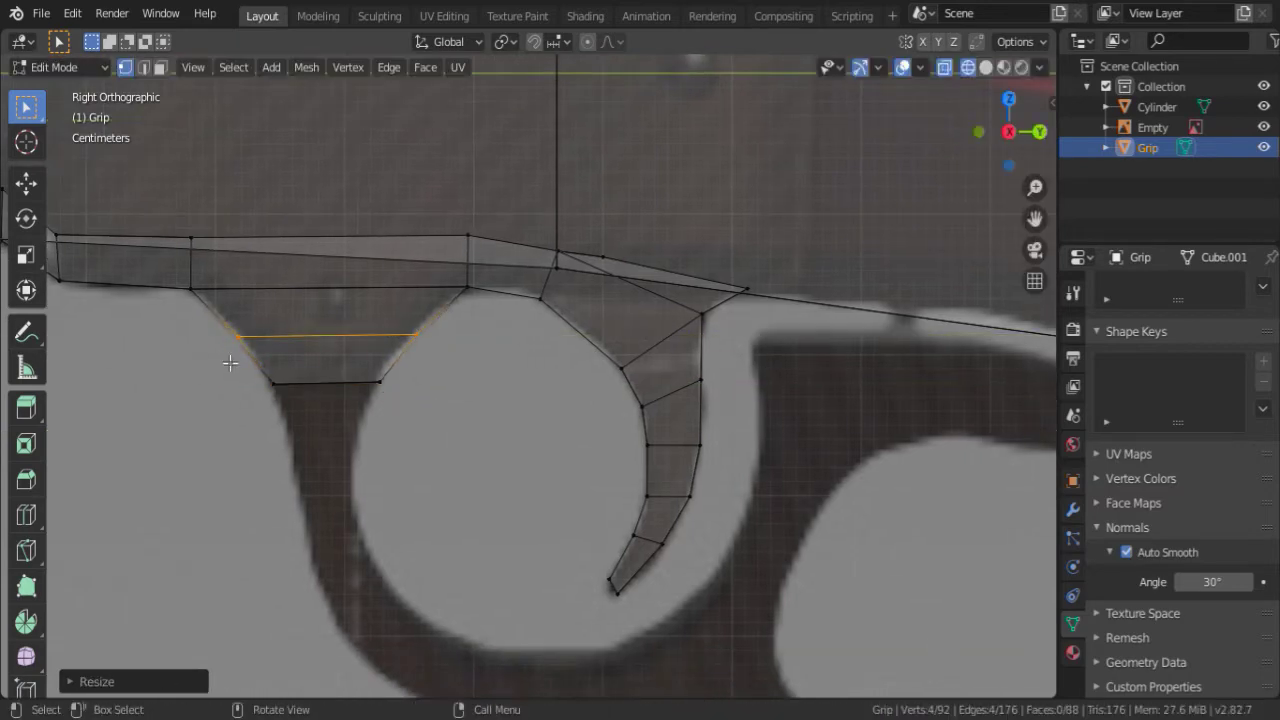
- Extrude the guard post further down, taper its bottom edge, and shift it horizontally
key(e)
click(471, 491)
scroll(471, 500, up, 3)
key(s)
key(y)
click(441, 496)
key(g)
key(x)
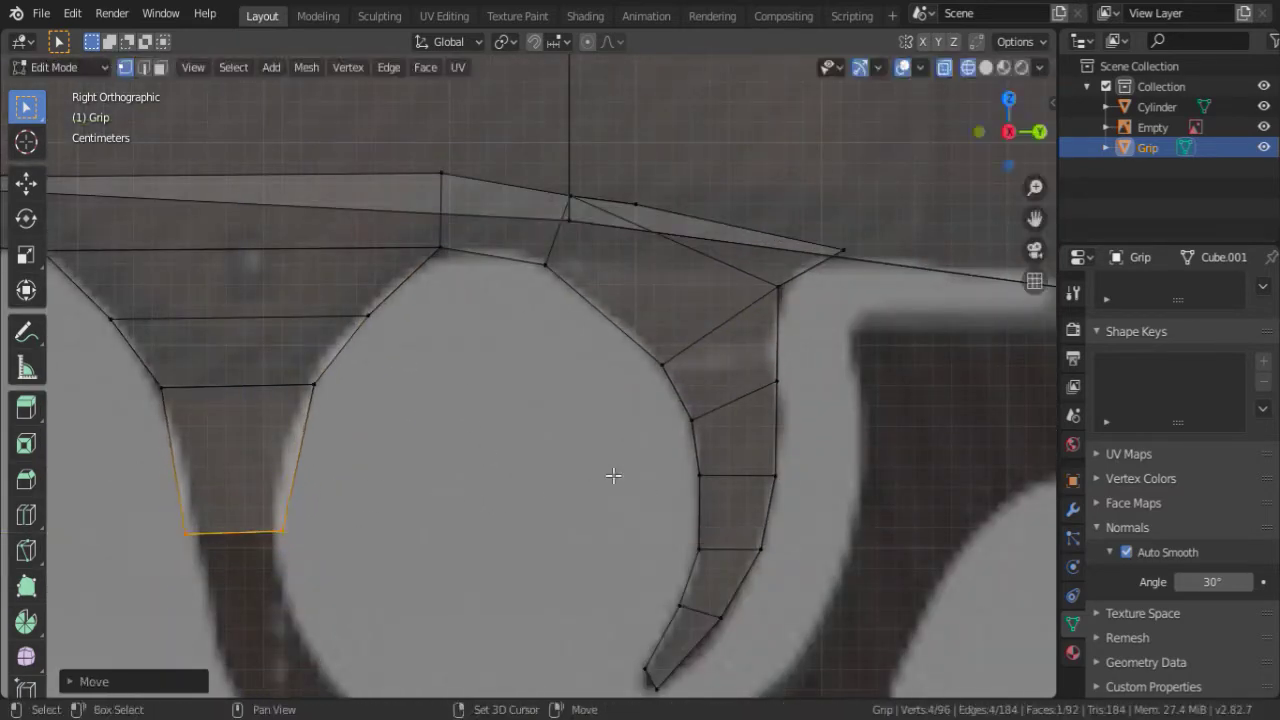
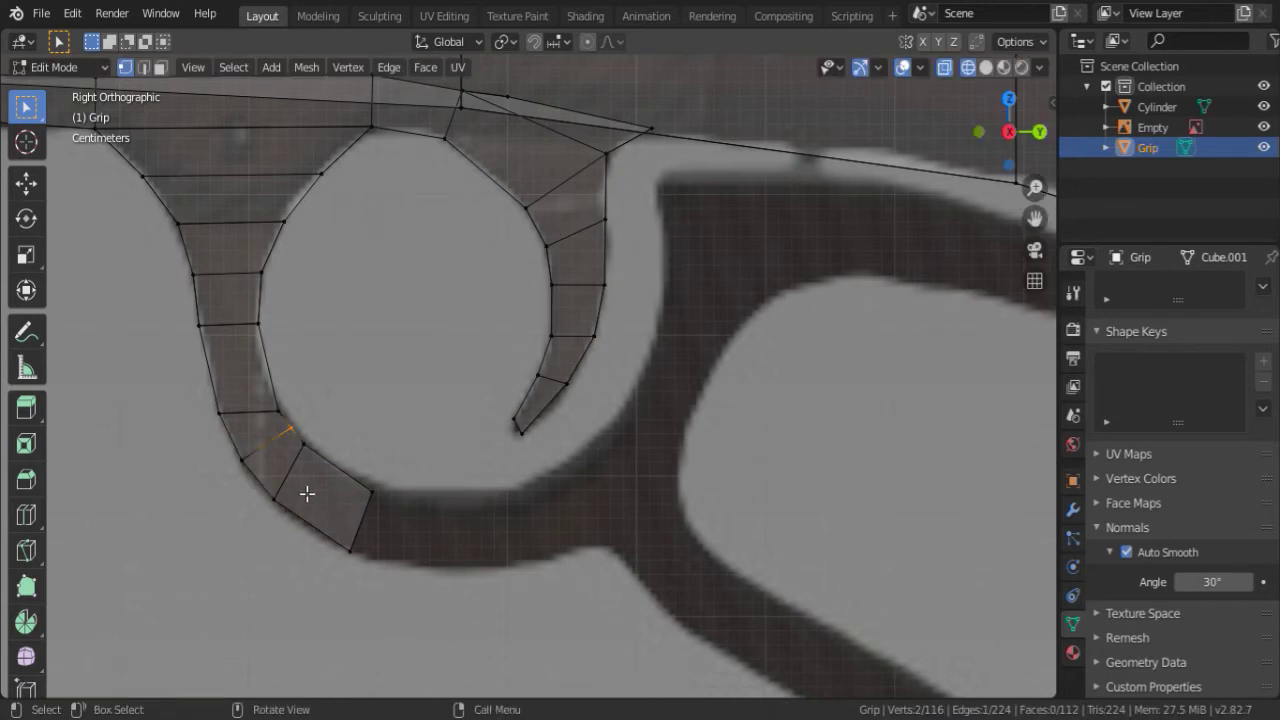
- Extrude the Grip strip's end face around the bottom curve of the reference loop
click(332, 551)
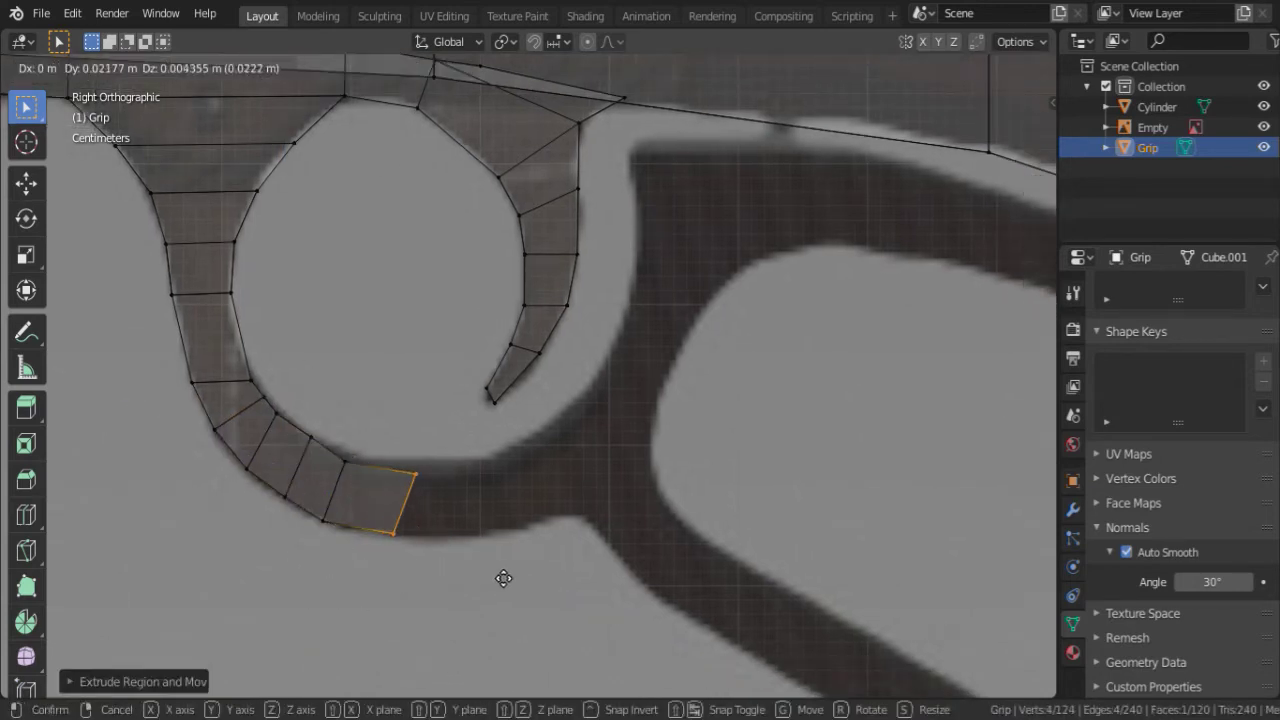
click(779, 452)
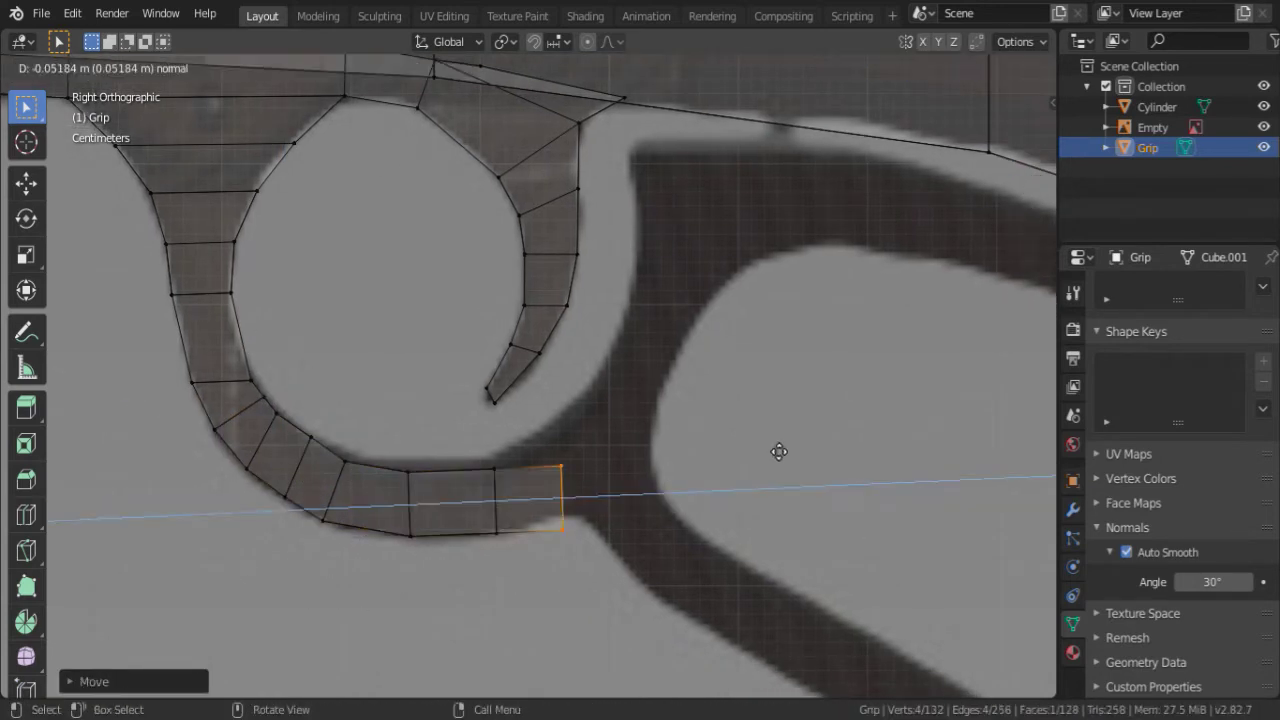
drag(545, 500, 405, 463)
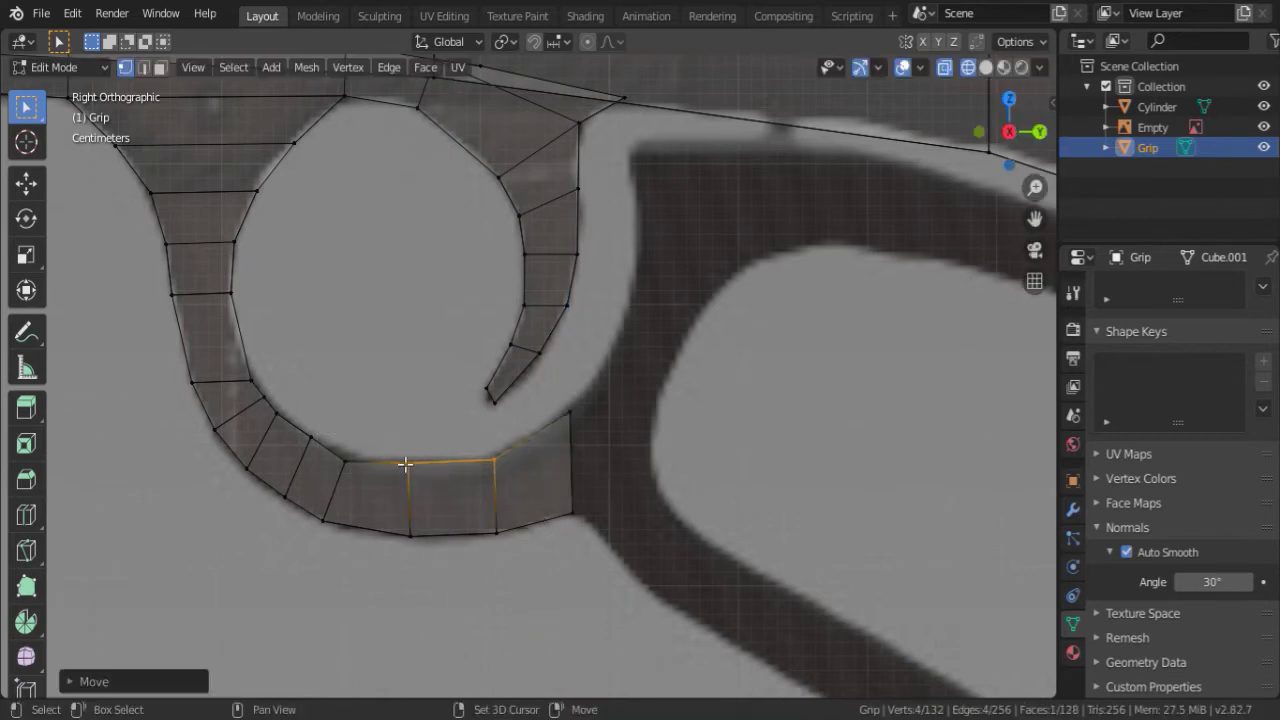
click(571, 465)
shift+middle_drag(758, 412, 703, 455)
key(shift+e)
key(Escape)
key(e)
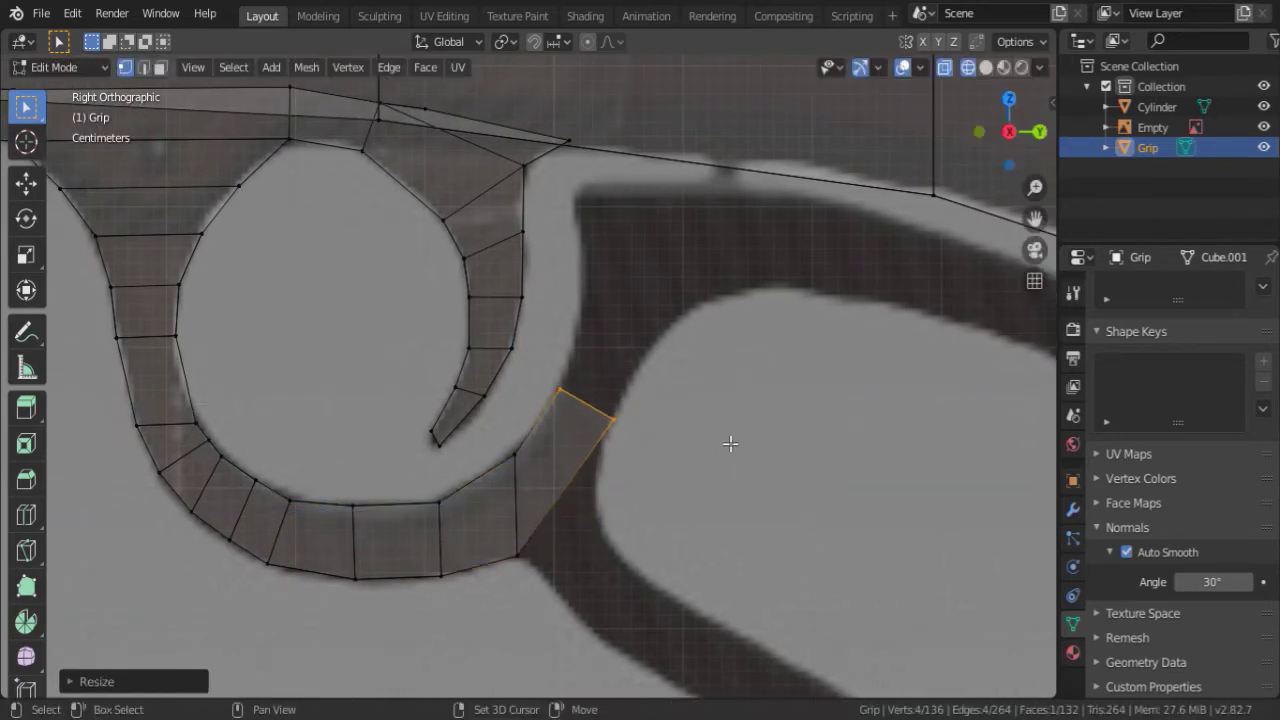
shift+middle_drag(730, 443, 705, 503)
key(e)
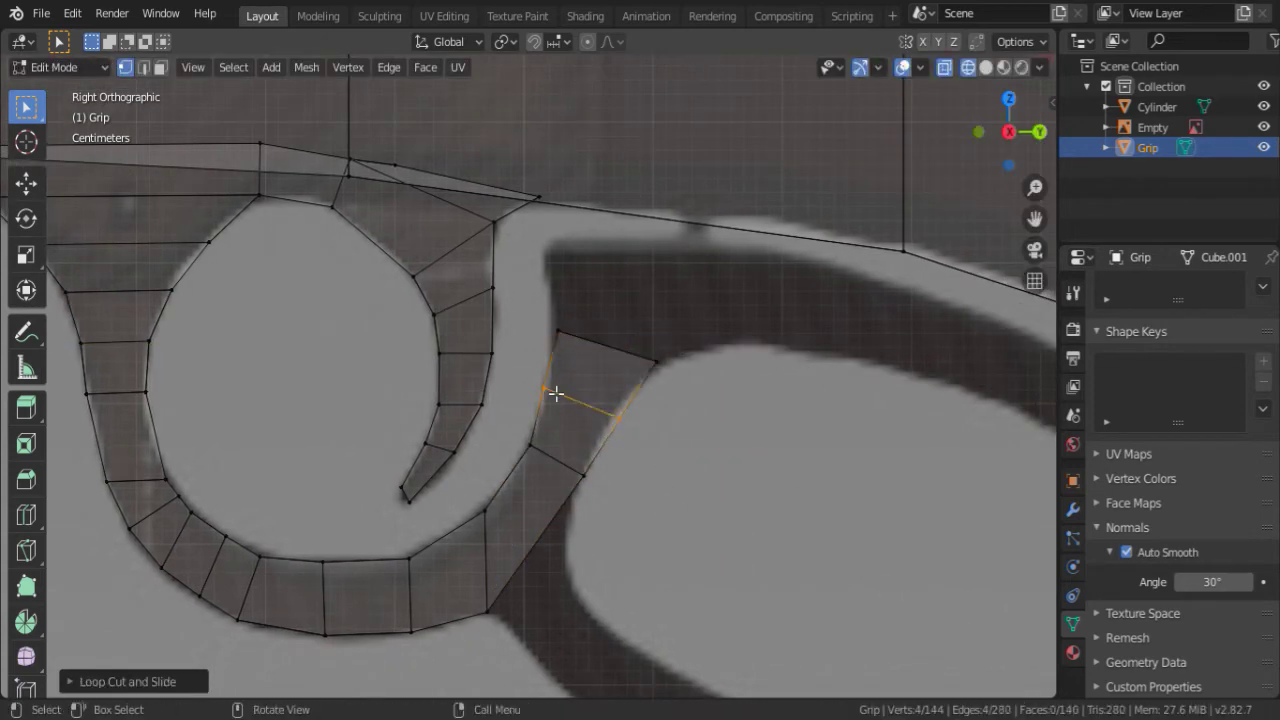
- Continue extruding the end face toward the loop's upper edge, undoing a misplaced extrusion
shift+middle_drag(668, 353, 580, 460)
click(580, 460)
key(e)
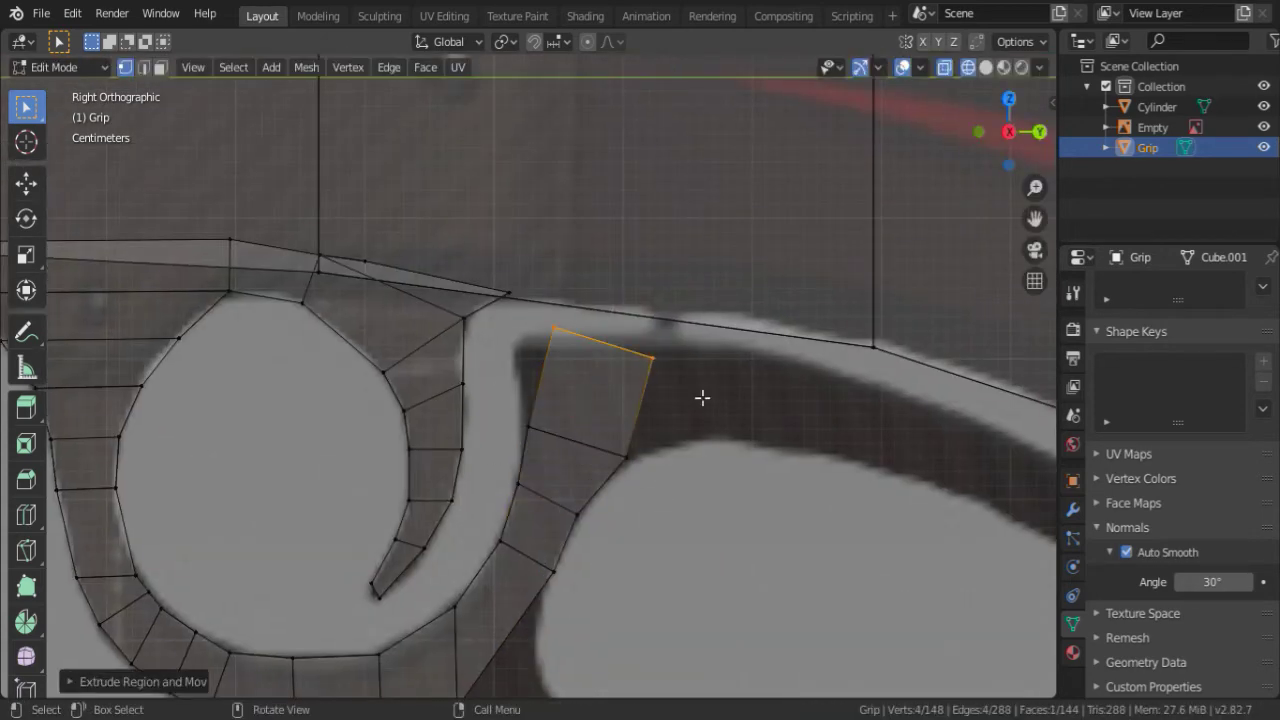
click(669, 463)
shift+middle_drag(669, 463, 423, 428)
key(e)
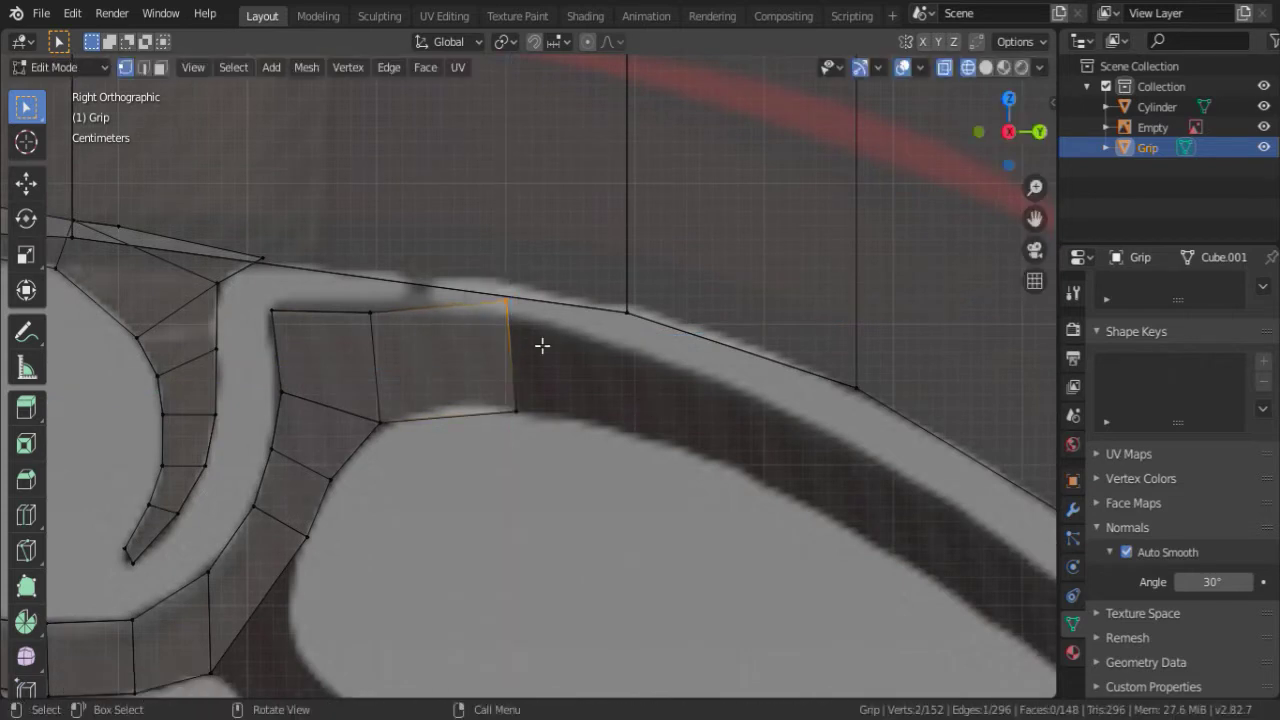
key(ctrl+z)
shift+middle_drag(580, 407, 487, 376)
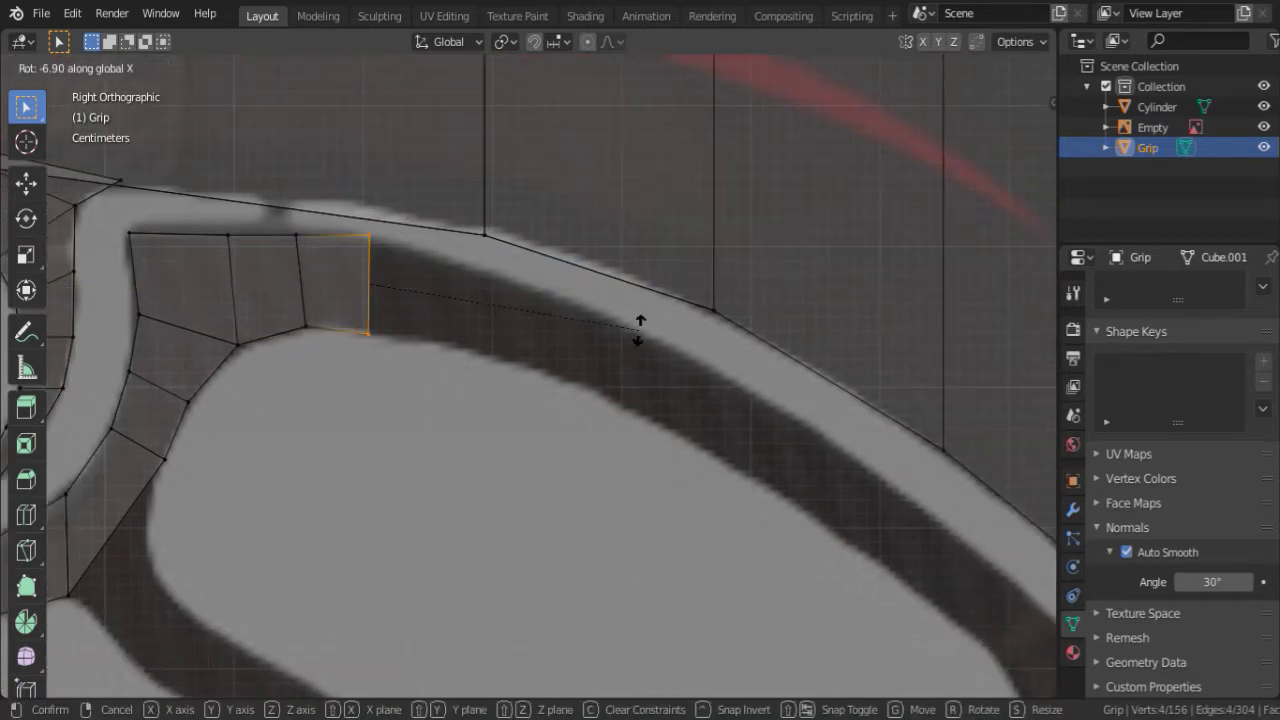
- Extrude several more segments along the upper edge, following the outline toward the nose-pad bump
key(e)
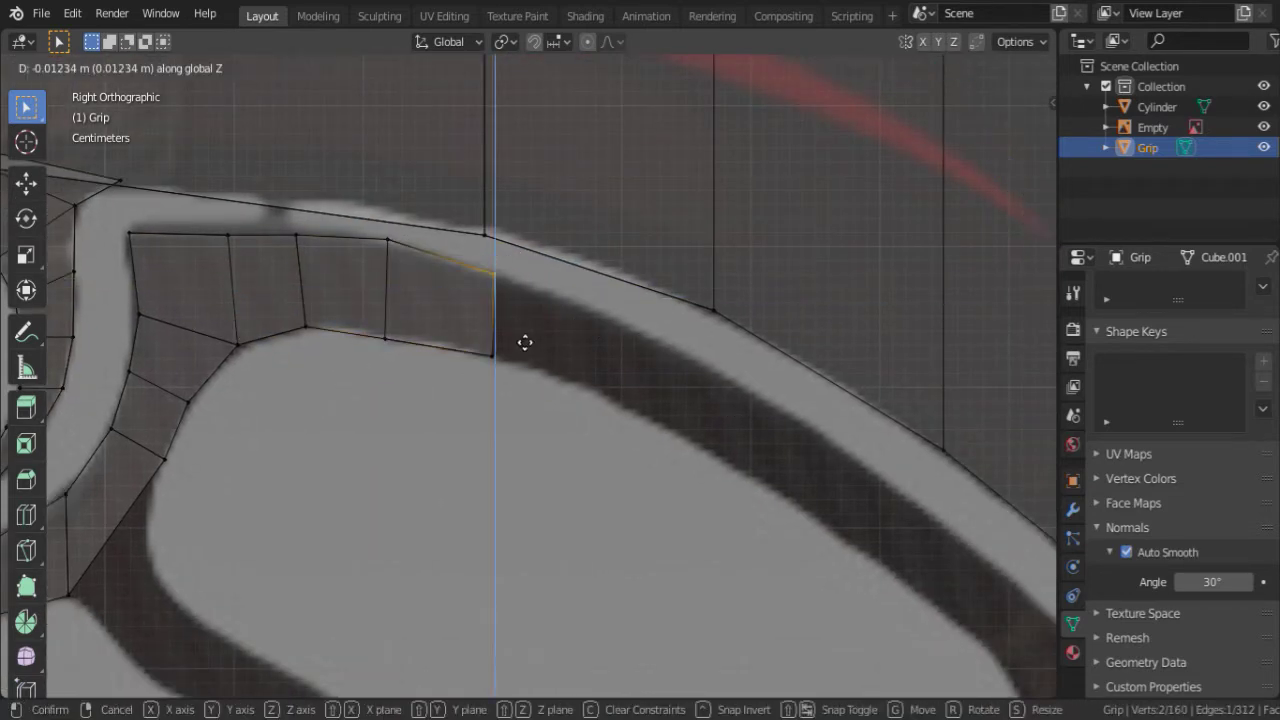
click(525, 342)
shift+middle_drag(525, 342, 557, 400)
key(e)
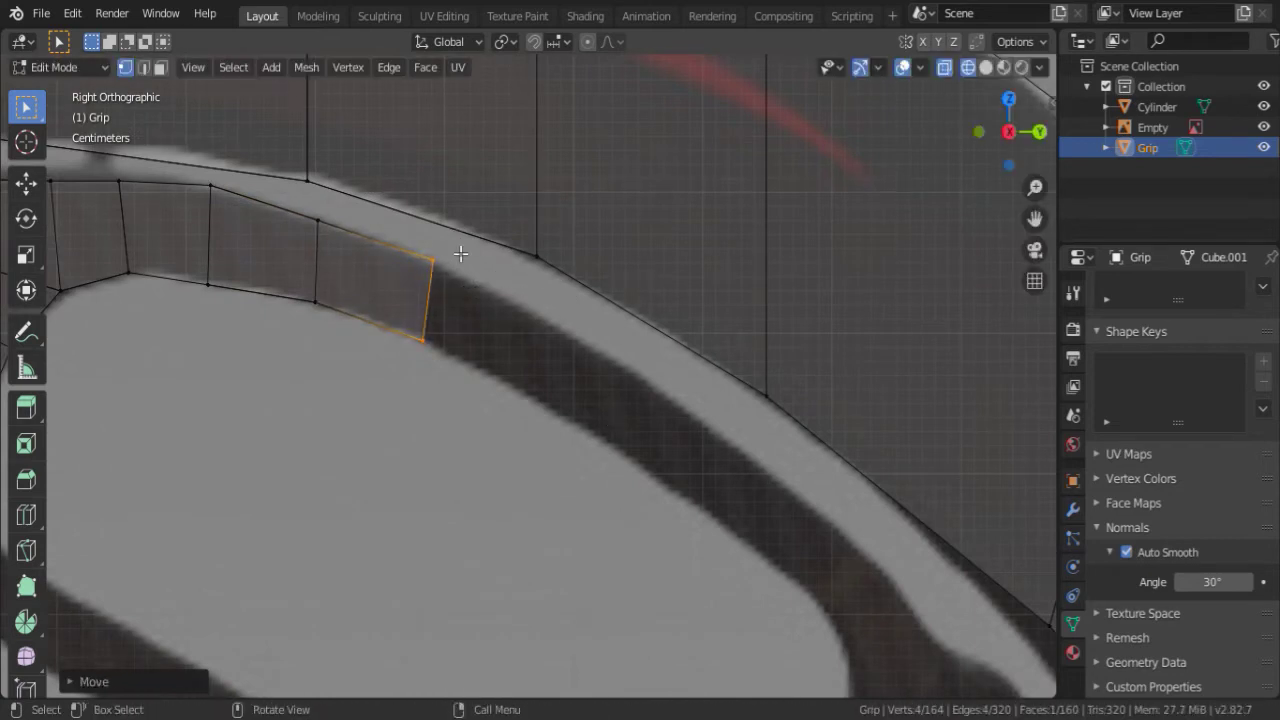
key(e)
click(766, 500)
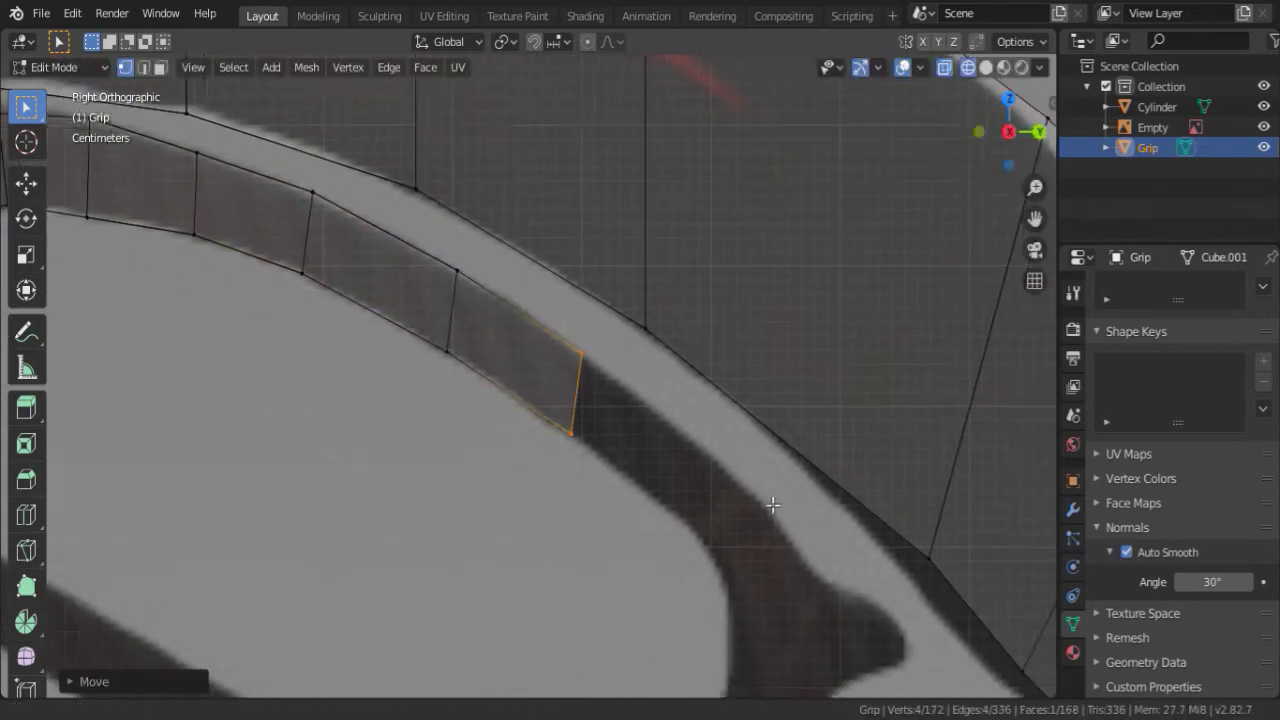
mouse_move(766, 500)
shift+middle_down()
mouse_move(571, 351)
mouse_move(679, 465)
shift+middle_up()
key(e)
click(782, 542)
shift+middle_drag(782, 542, 677, 397)
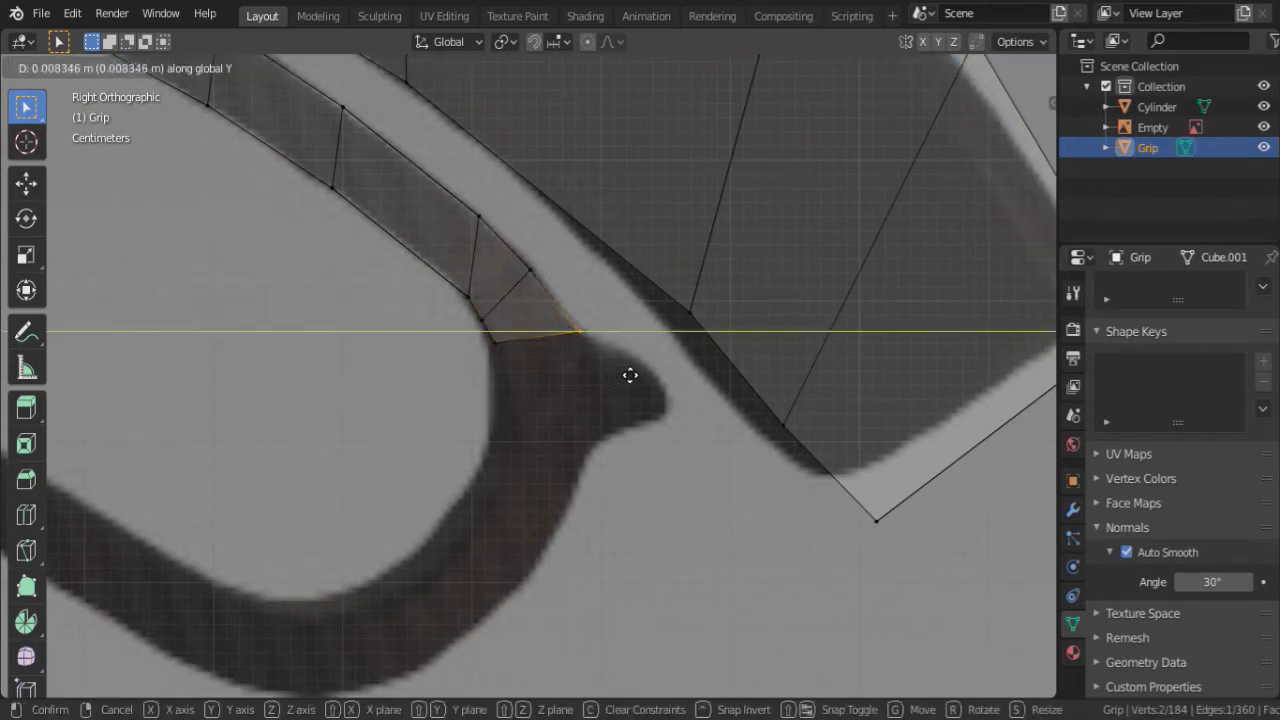
- Build the spur tip by extruding an edge, tapering it along Z, and adding a loop cut
key(e)
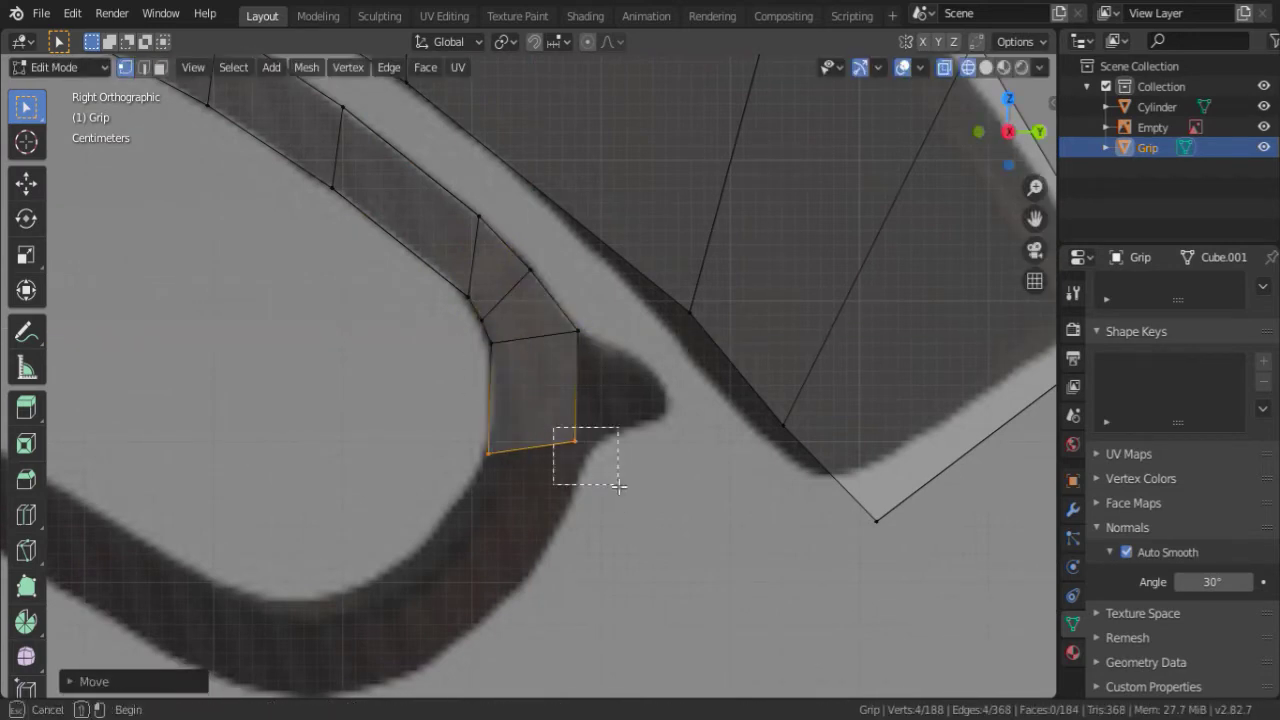
key(e)
key(s)
key(z)
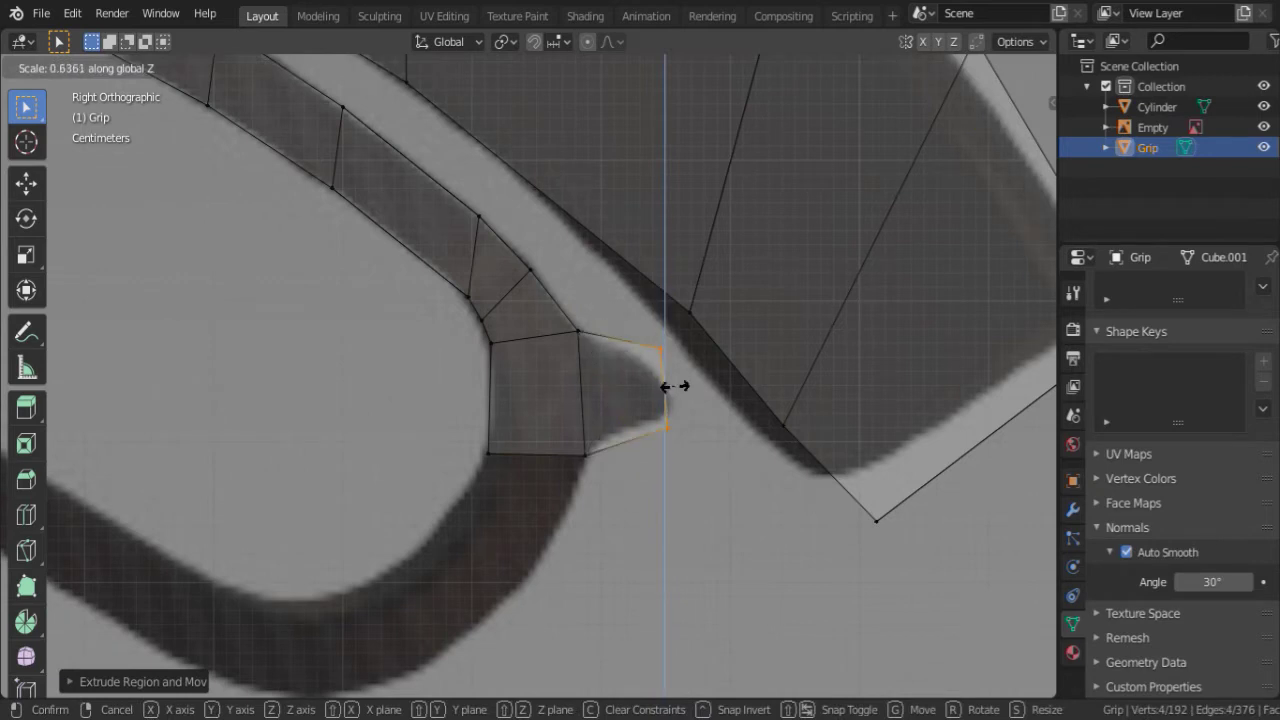
shift+middle_drag(710, 357, 722, 341)
key(ctrl+r)
click(628, 385)
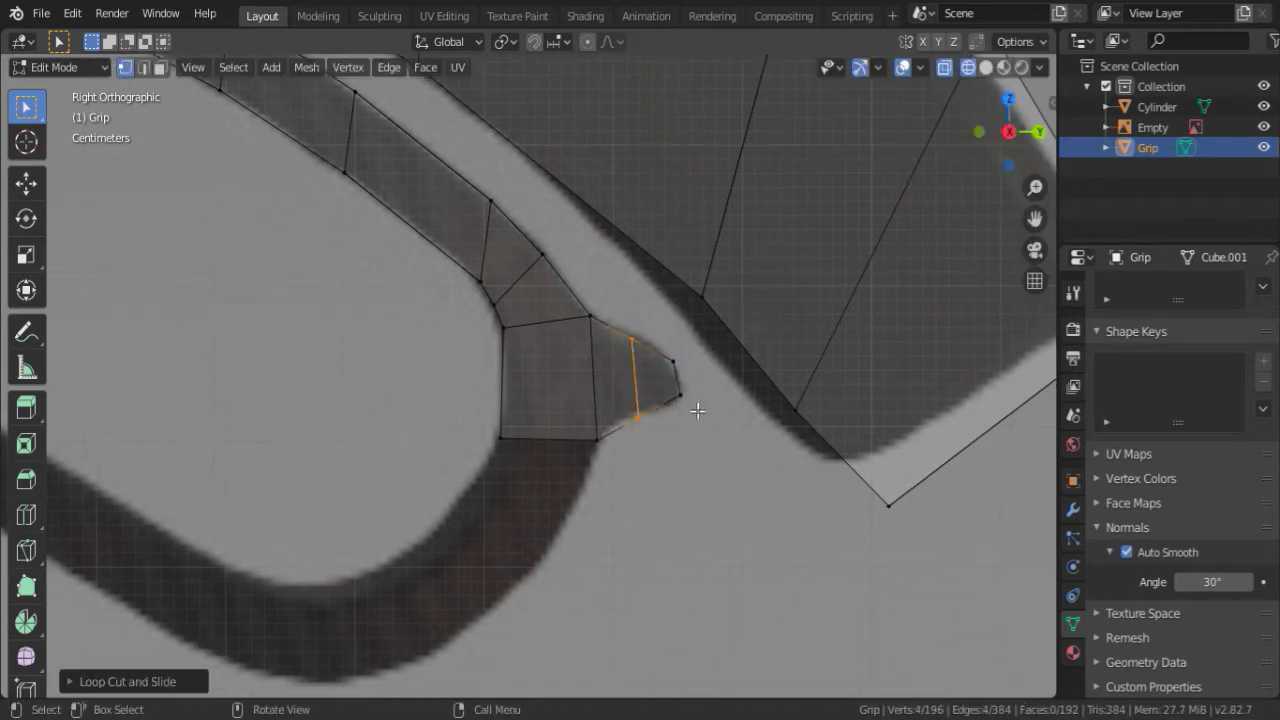
key(z)
drag(670, 386, 703, 440)
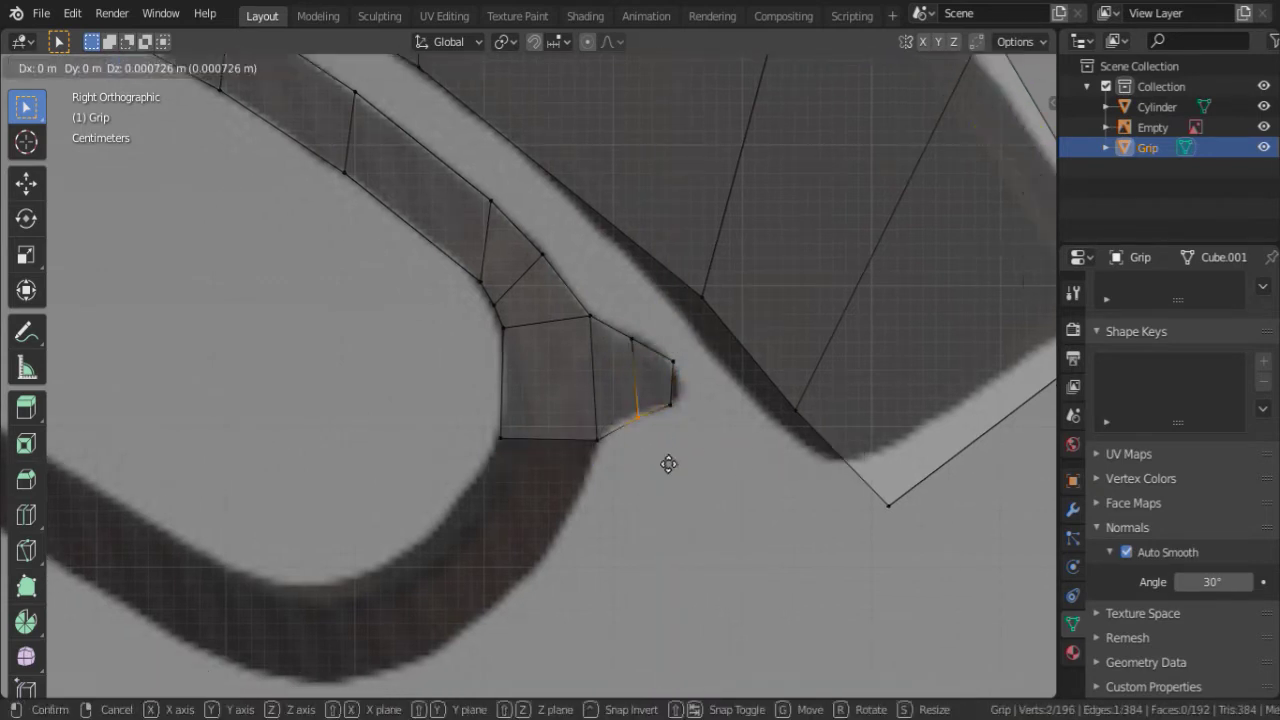
drag(719, 361, 735, 395)
scroll(740, 400, up, 2)
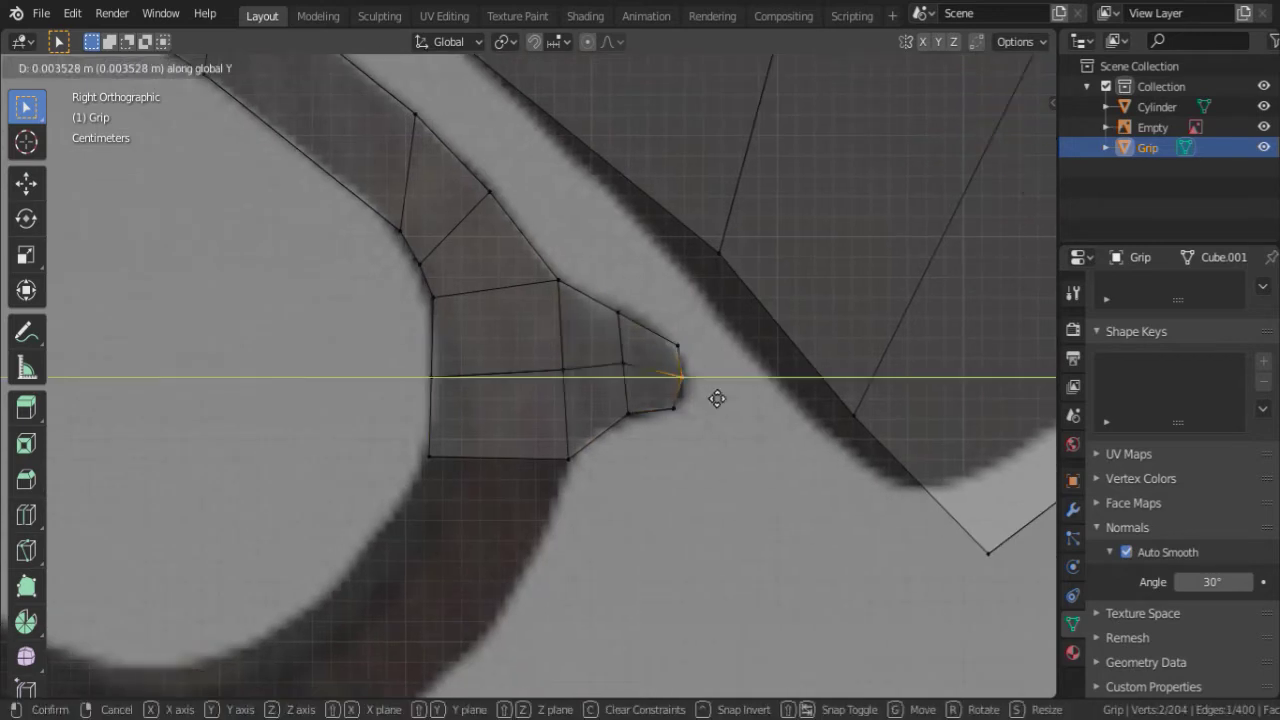
click(717, 399)
scroll(686, 466, down, 2)
- Extrude the loop's lower edge downward and move the new edge onto the outline
click(470, 395)
key(e)
click(443, 480)
scroll(610, 521, up, 1)
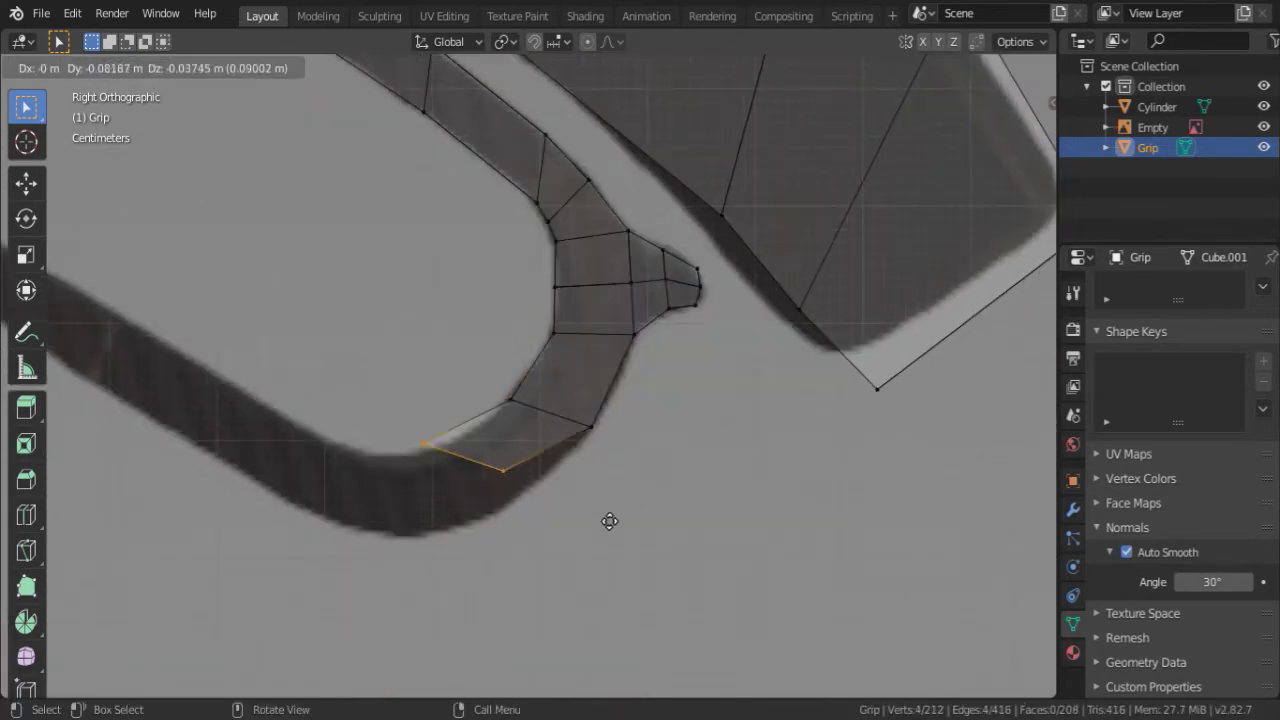
click(624, 545)
click(522, 545)
key(g)
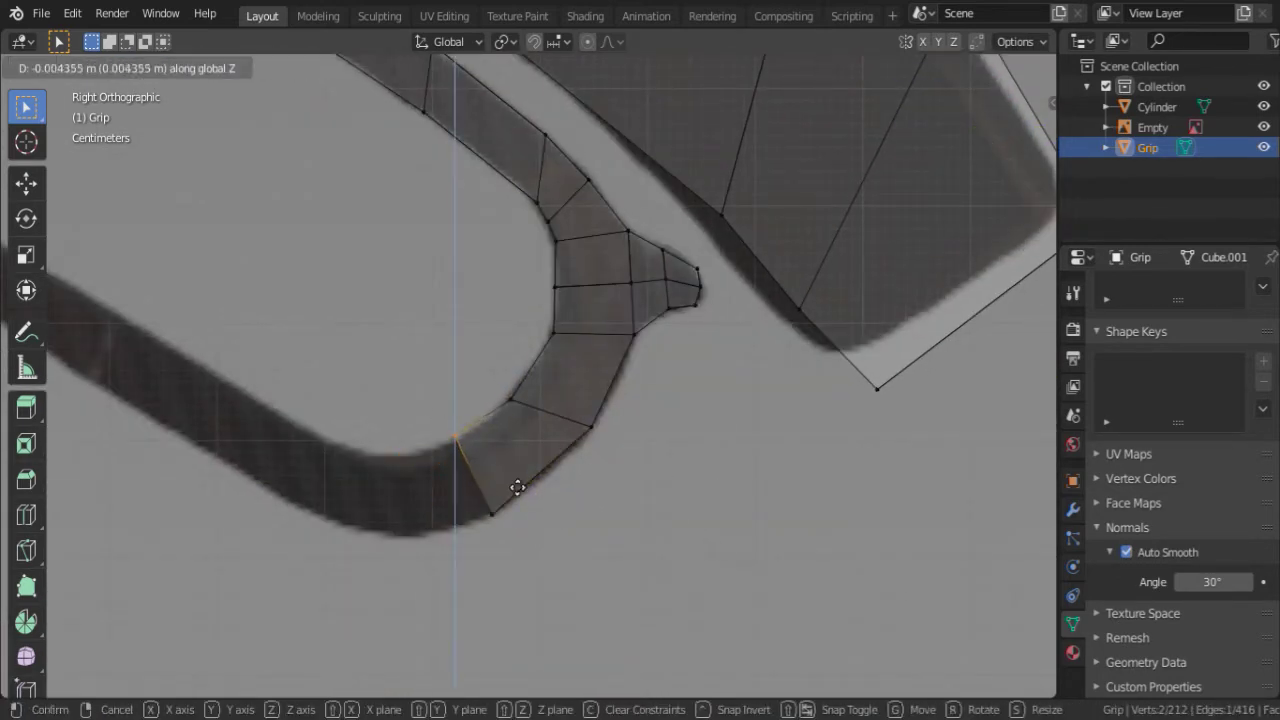
click(589, 514)
- Extend the strip along the lower edge with further extrusions and a loop cut
drag(410, 428, 503, 545)
shift+middle_drag(503, 545, 733, 530)
key(e)
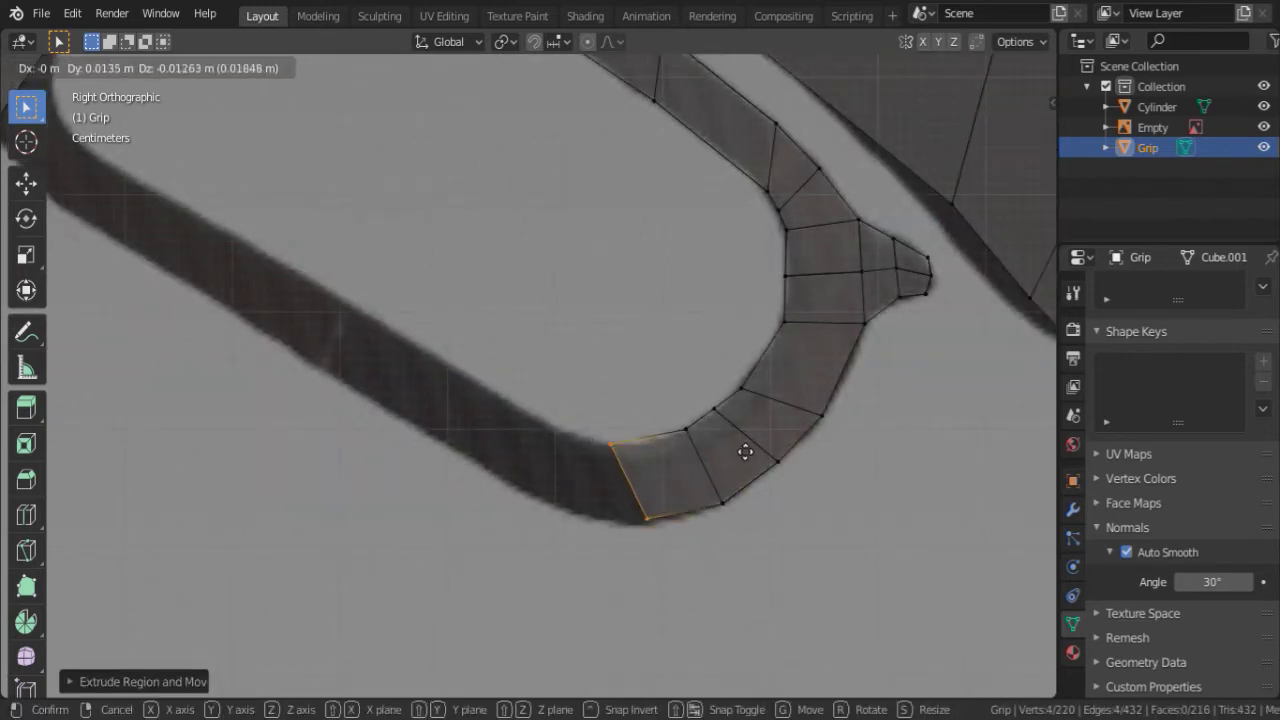
shift+middle_drag(693, 490, 689, 543)
click(689, 543)
key(e)
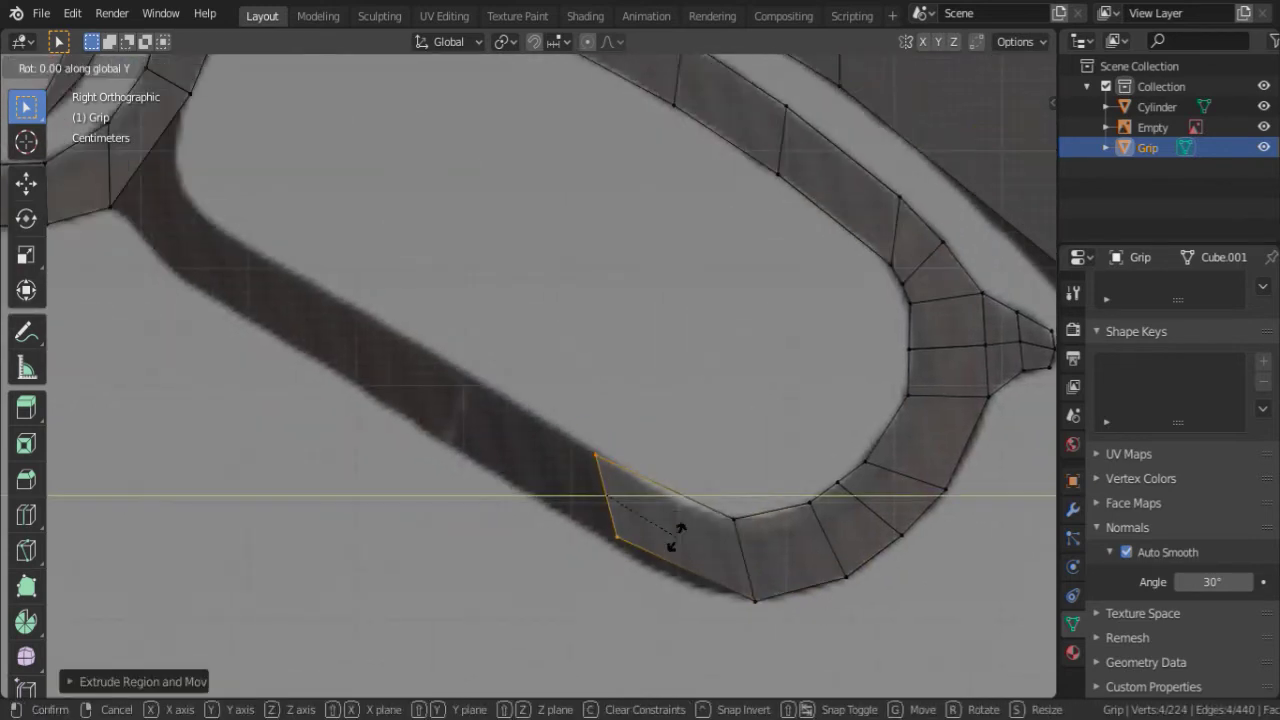
click(633, 521)
key(g)
click(630, 585)
key(ctrl+r)
click(677, 543)
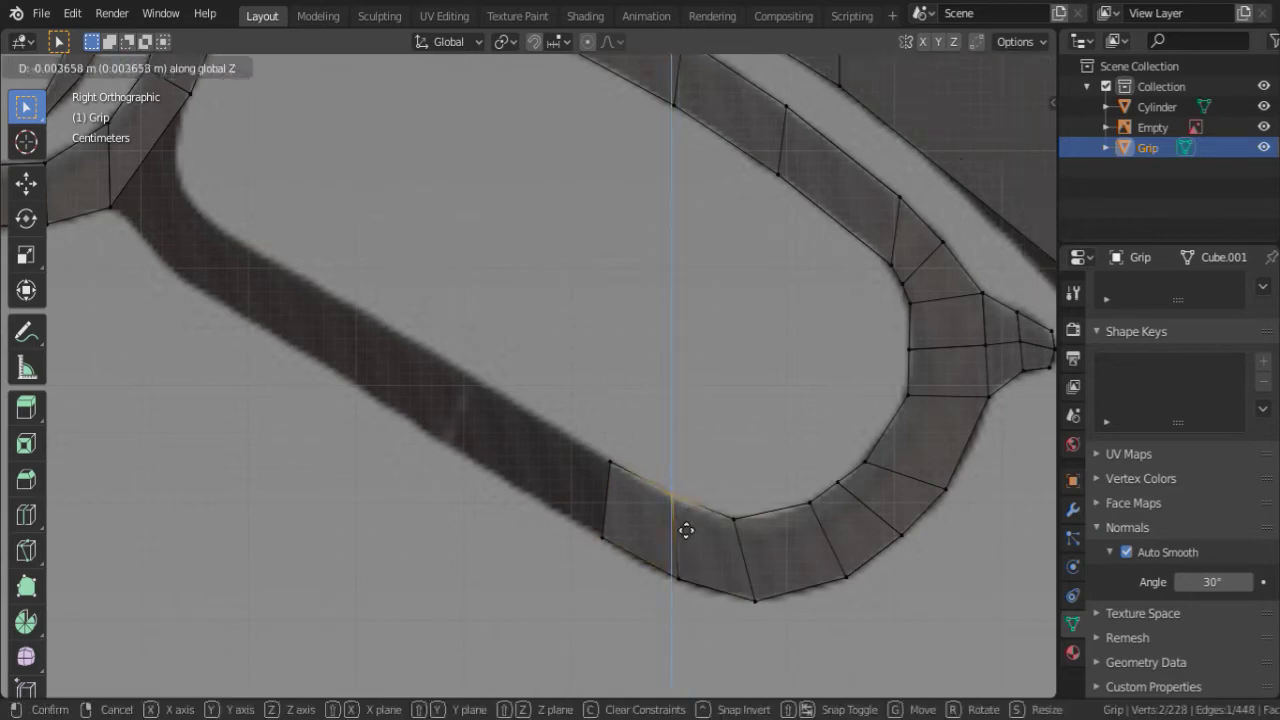
click(686, 529)
shift+middle_drag(686, 529, 465, 378)
click(465, 378)
key(e)
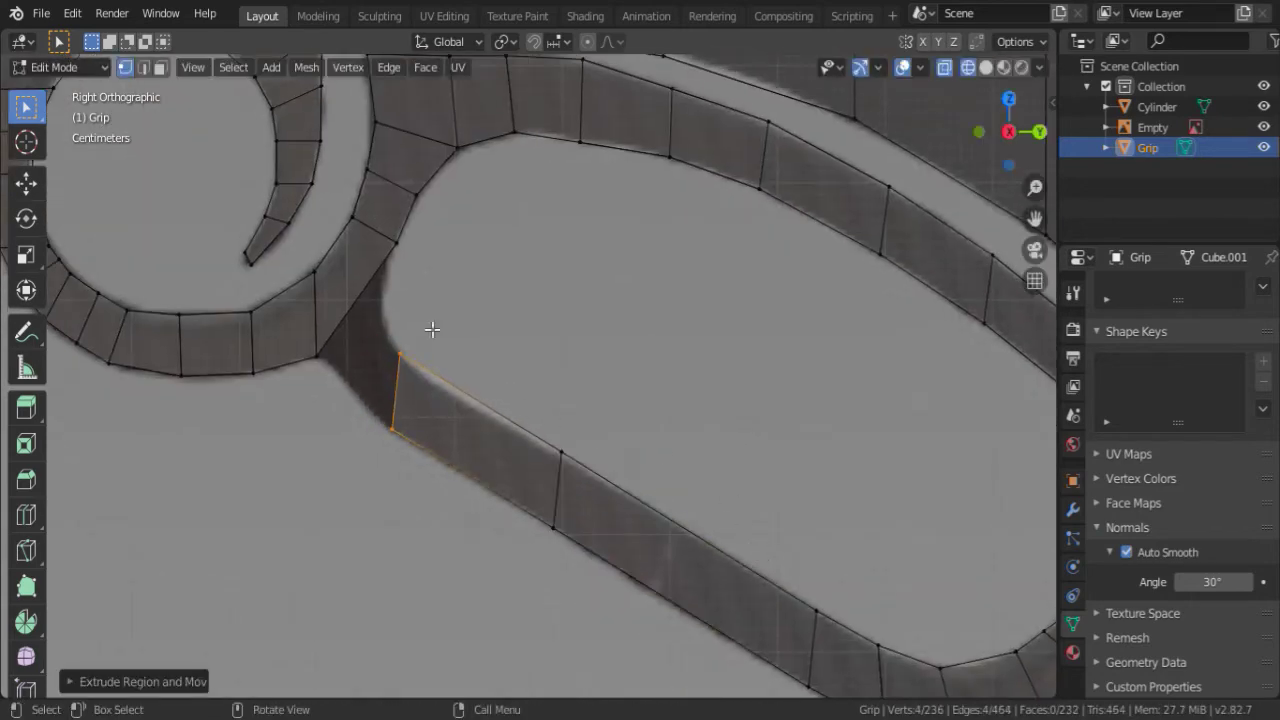
- In Solid shading, fill the closing gap with a face and save ScattergunTF2.blend
middle_drag(432, 329, 583, 374)
key(z)
click(786, 392)
mouse_move(786, 392)
middle_down()
mouse_move(374, 443)
mouse_move(429, 271)
mouse_move(452, 383)
mouse_move(657, 243)
middle_up()
key(f)
middle_drag(803, 334, 391, 252)
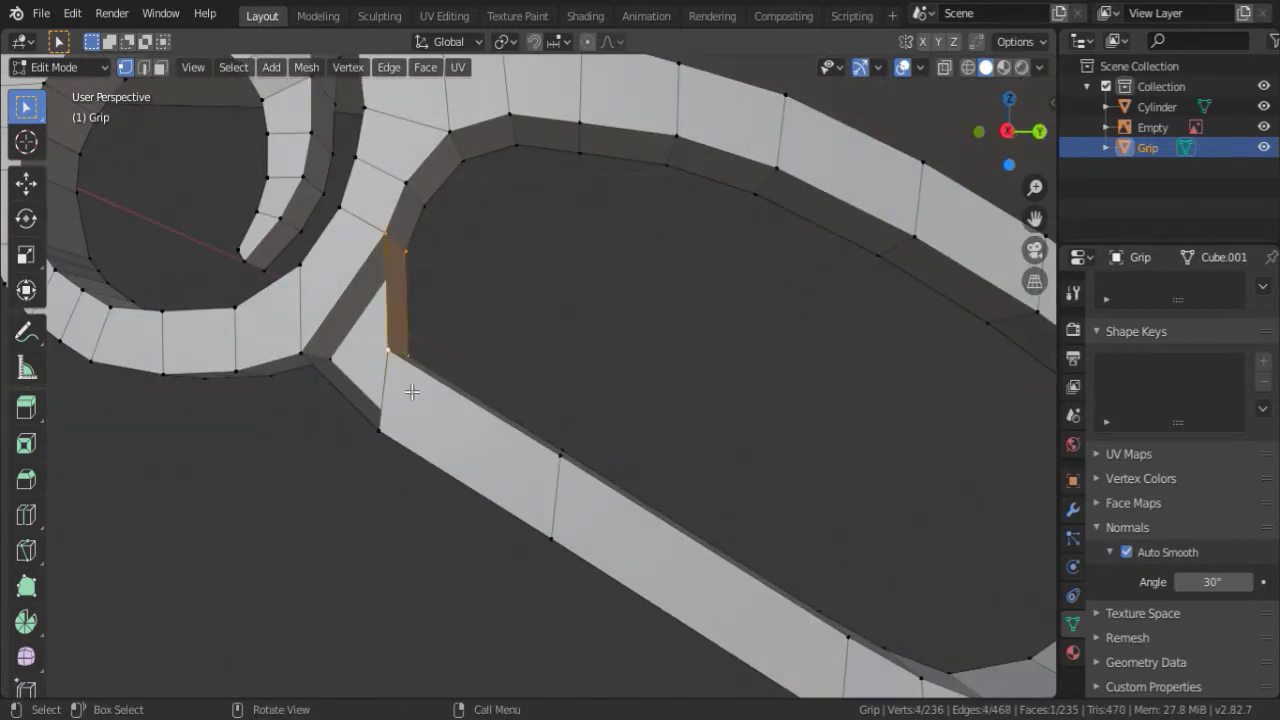
scroll(305, 347, down, 5)
middle_drag(305, 347, 594, 357)
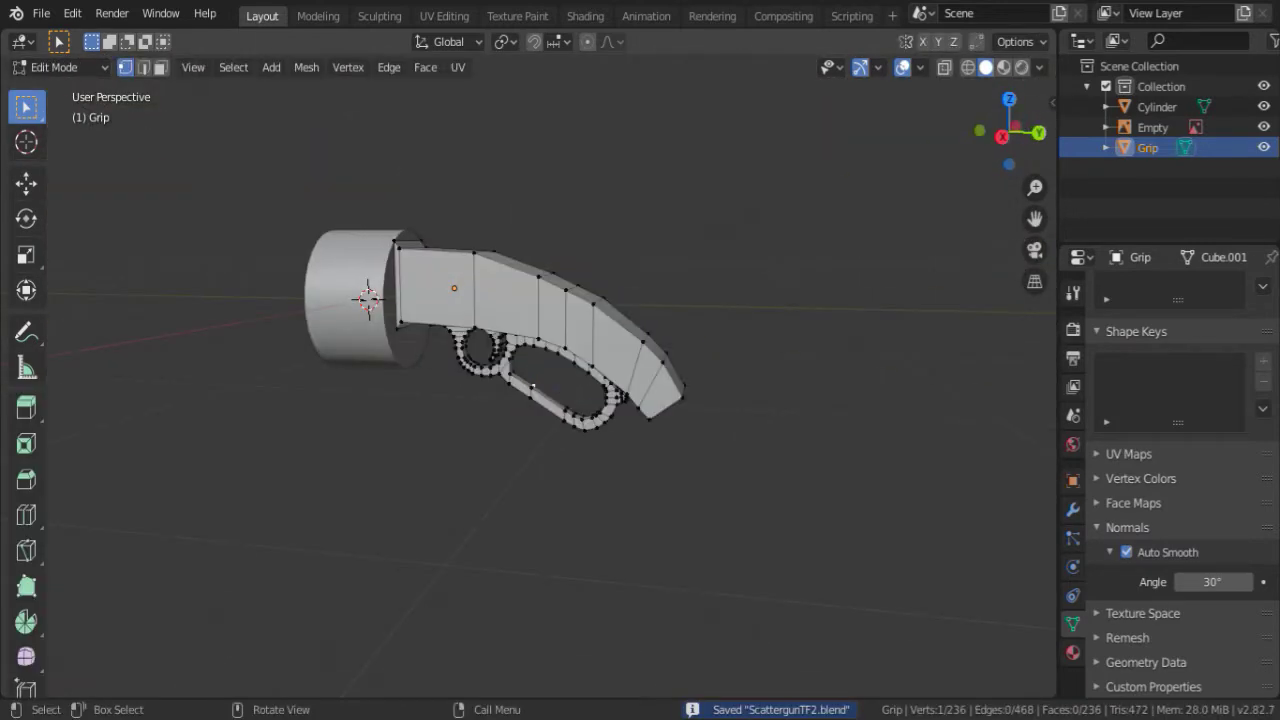
key(KP_3)
- Select the Cylinder, view it in wireframe, add an edge loop near the front and scale it along Y
scroll(700, 354, up, 5)
click(723, 357)
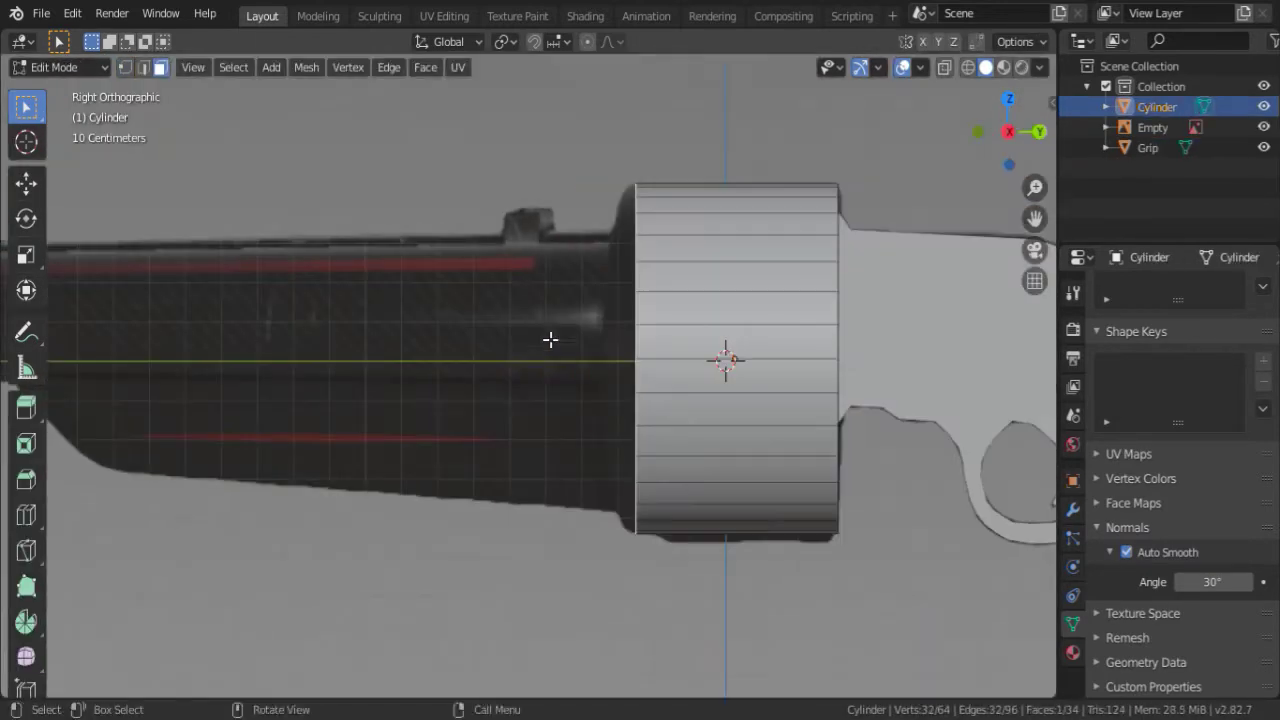
key(shift+z)
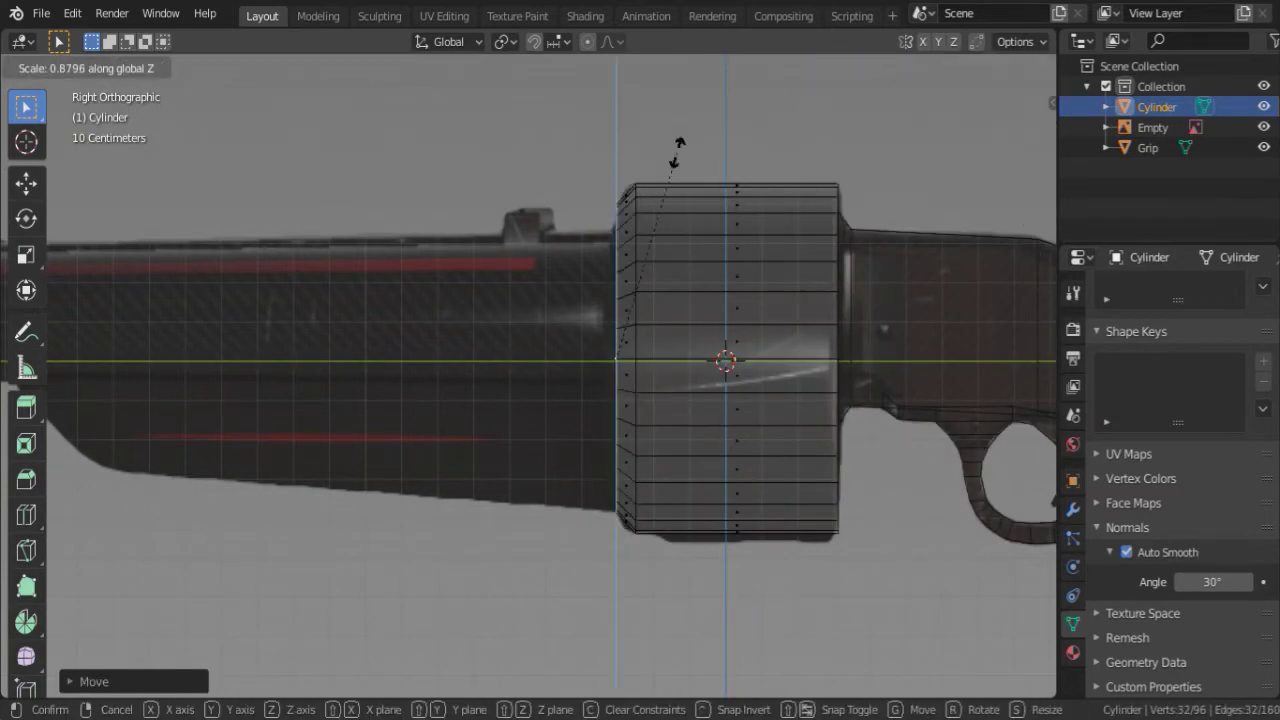
click(688, 175)
scroll(651, 449, up, 3)
scroll(651, 449, down, 2)
key(s)
key(y)
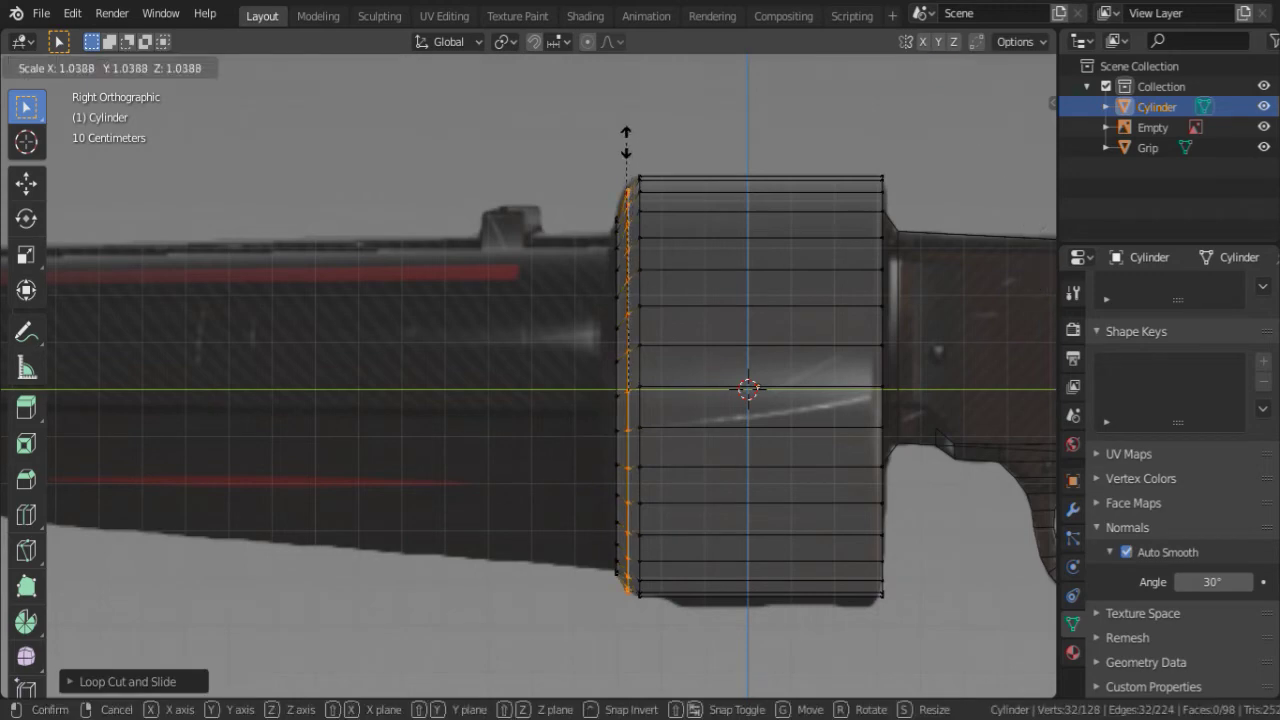
- In face select mode, move the selection along Z, then save the file
key(3)
middle_drag(677, 421, 571, 414)
key(KP_3)
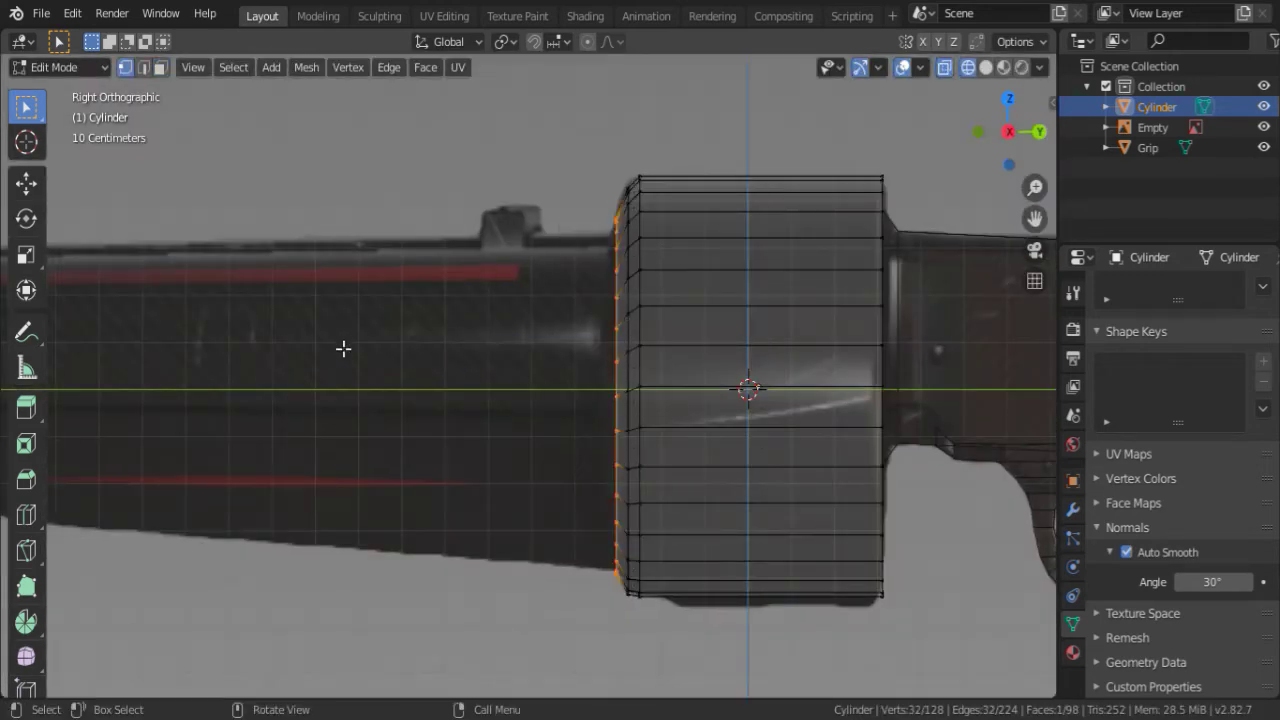
scroll(733, 279, up, 1)
key(g)
key(z)
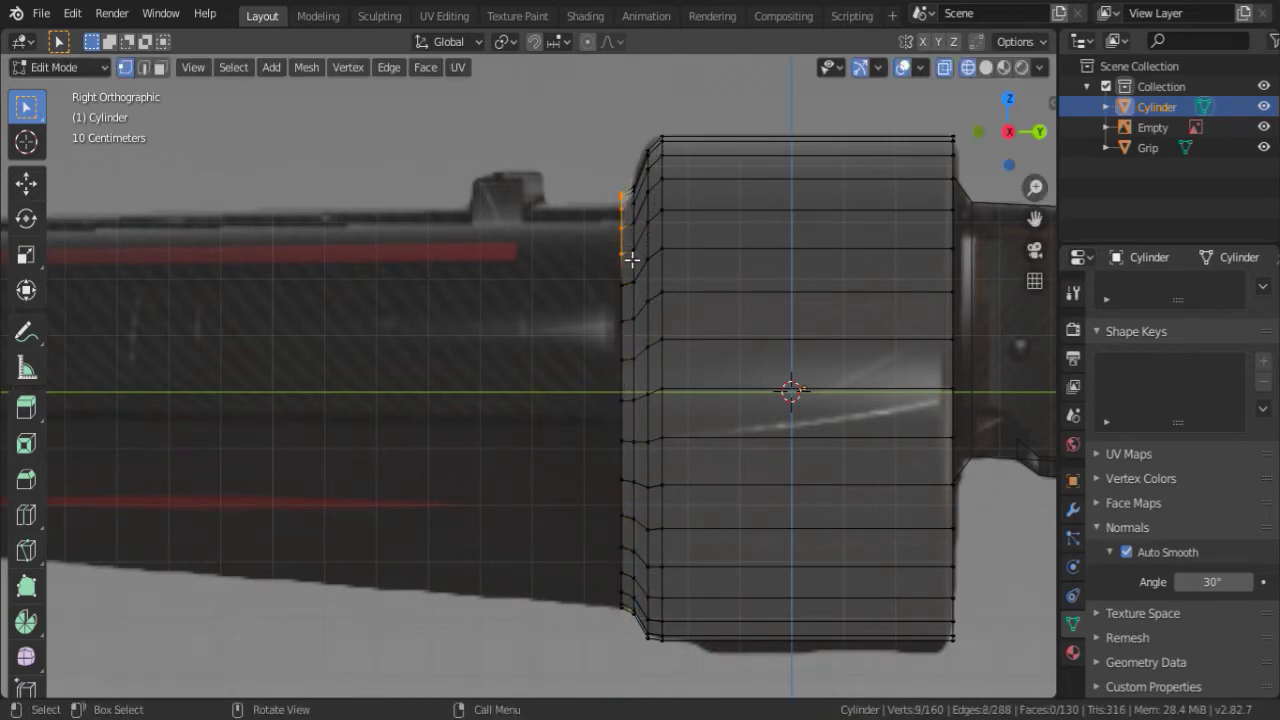
middle_drag(632, 259, 689, 374)
key(ctrl+s)
- Scale the cylinder's front cap face inward to start the chamfered rim
key(Tab)
mouse_move(646, 420)
middle_down()
mouse_move(580, 380)
mouse_move(785, 400)
middle_up()
key(Tab)
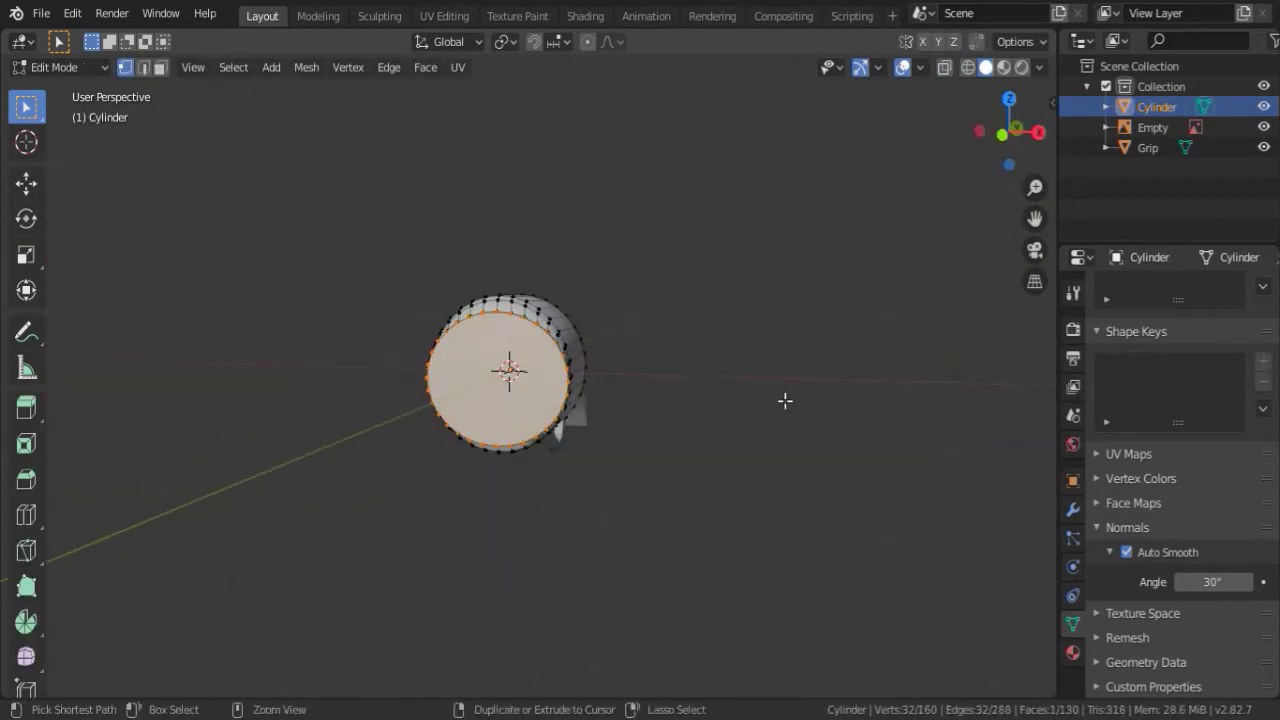
key(s)
click(677, 423)
mouse_move(677, 423)
middle_down()
mouse_move(366, 372)
mouse_move(371, 265)
middle_up()
- Taper the front cap along X, deselect, save ScattergunTF2.blend, and leave Edit Mode
key(3)
key(s)
key(x)
click(418, 356)
key(alt+a)
key(KP_3)
key(ctrl+s)
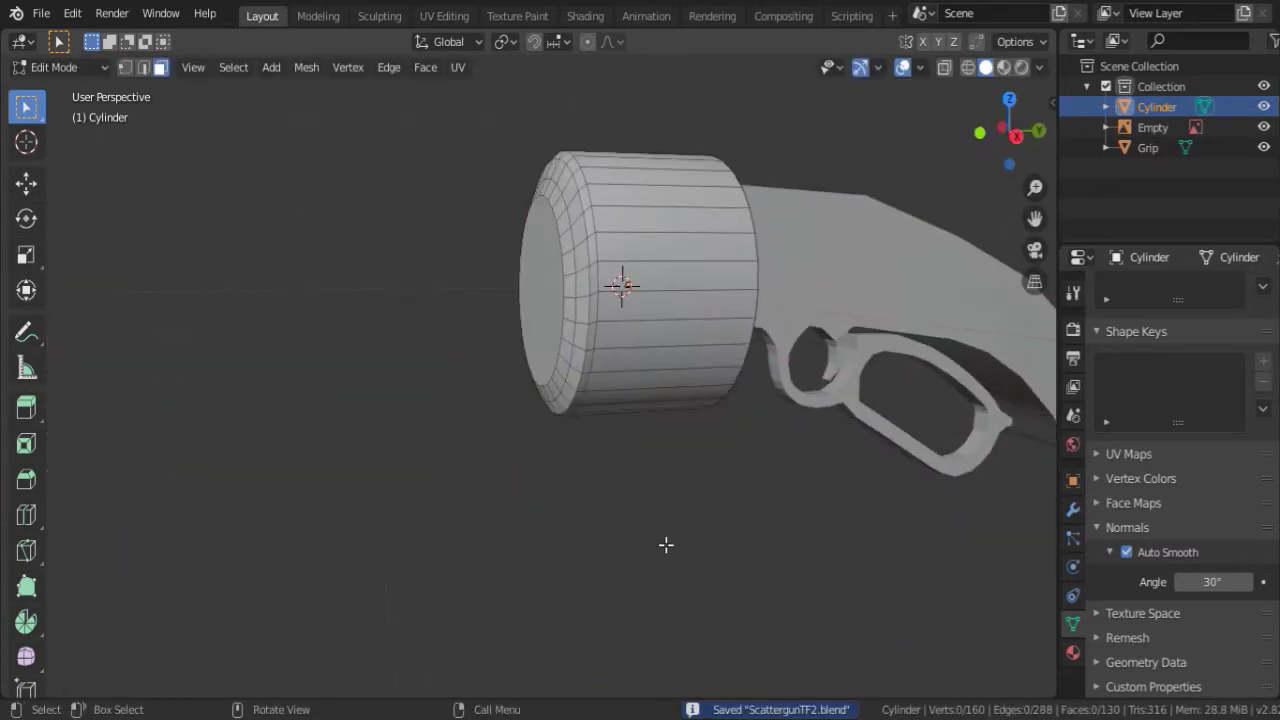
middle_drag(660, 400, 597, 449)
scroll(597, 449, down, 2)
key(KP_3)
key(Tab)
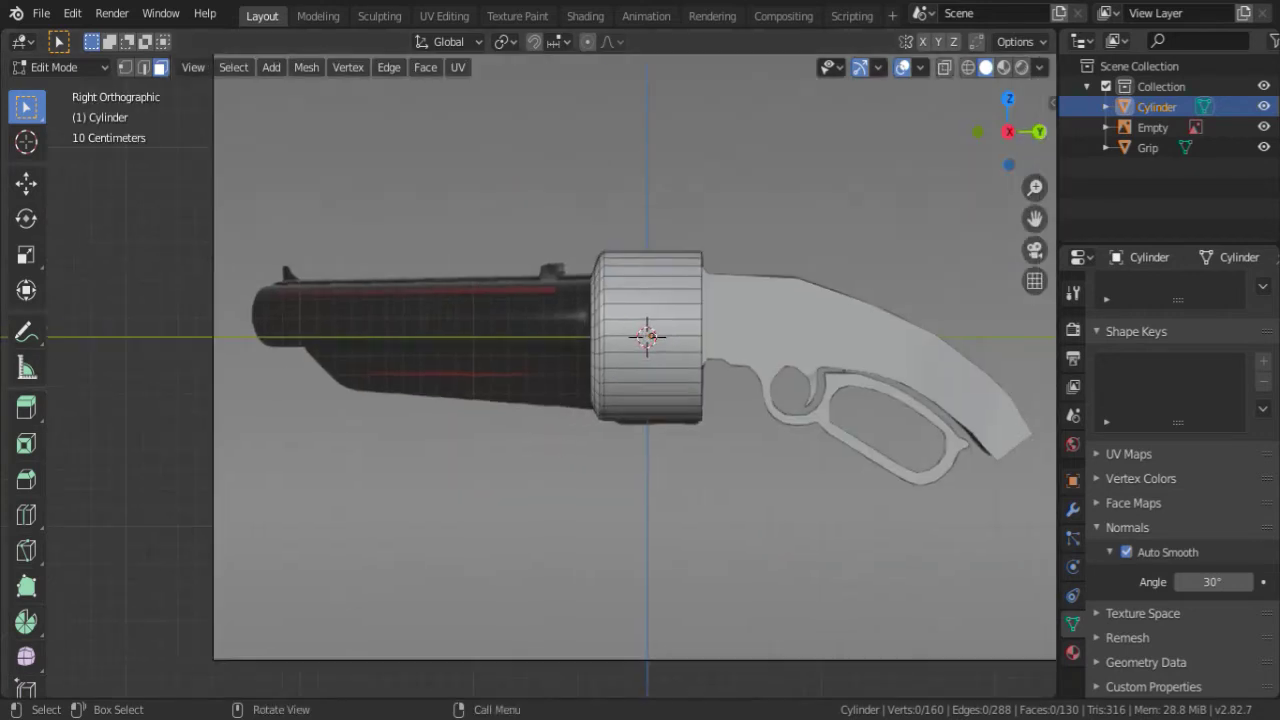
- Add a cube, flatten it along Z, move it under the barrel and narrow it along X
key(shift+a)
click(400, 344)
key(s)
key(z)
click(694, 209)
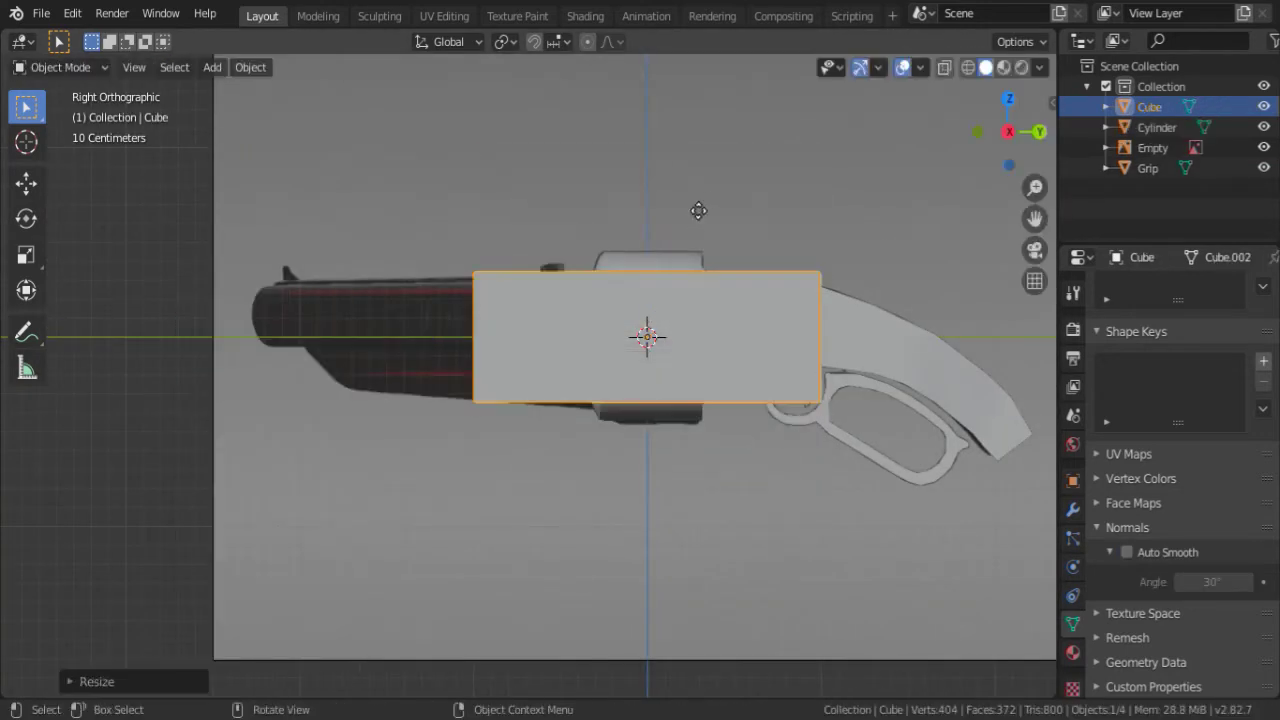
key(g)
click(387, 290)
key(KP_1)
middle_drag(377, 299, 520, 330)
key(s)
key(x)
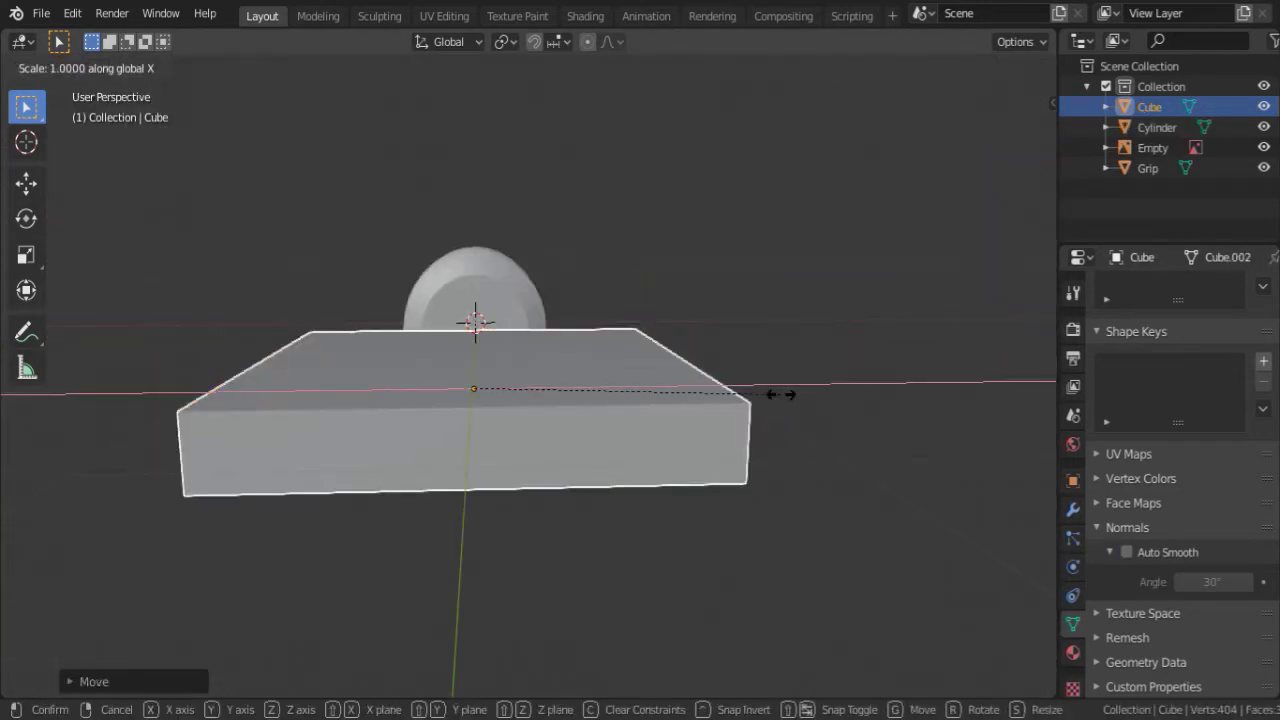
key(Return)
- Add an edge loop across the grip's trigger guard area
middle_drag(1019, 306, 645, 100)
key(KP_3)
middle_drag(587, 331, 715, 388)
click(715, 388)
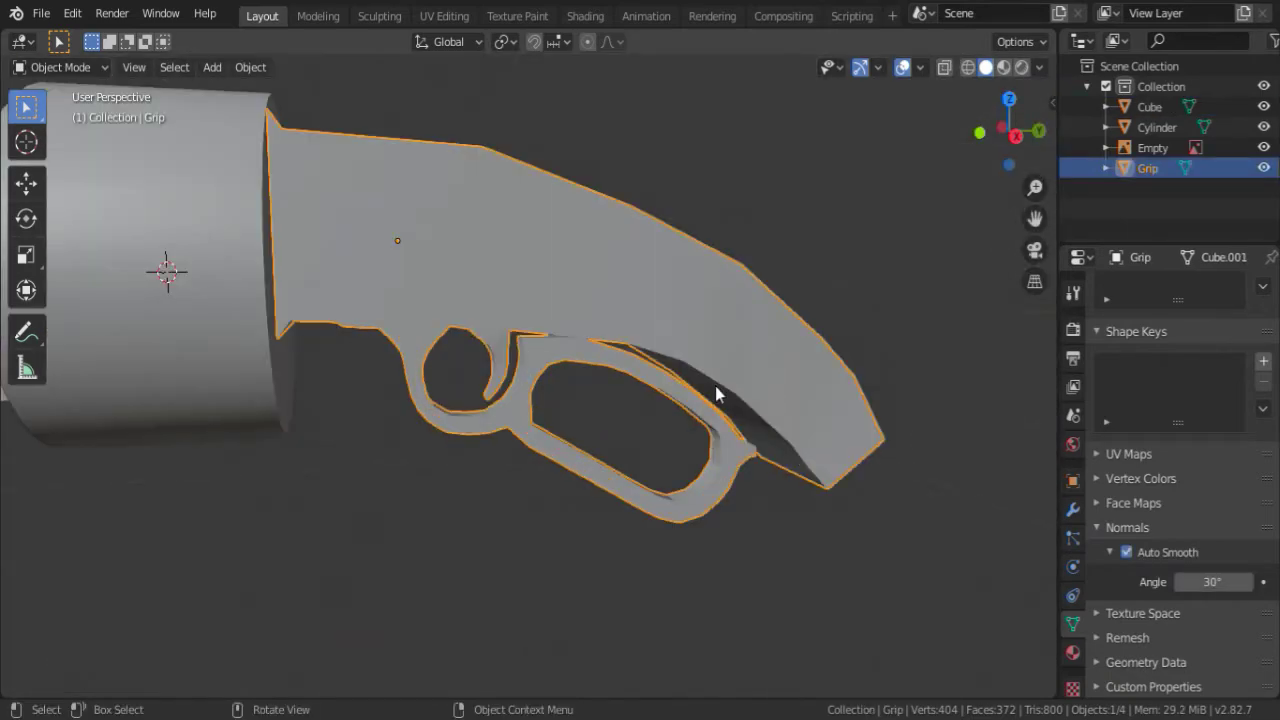
key(Tab)
key(ctrl+r)
click(545, 205)
middle_drag(905, 364, 803, 354)
click(540, 280)
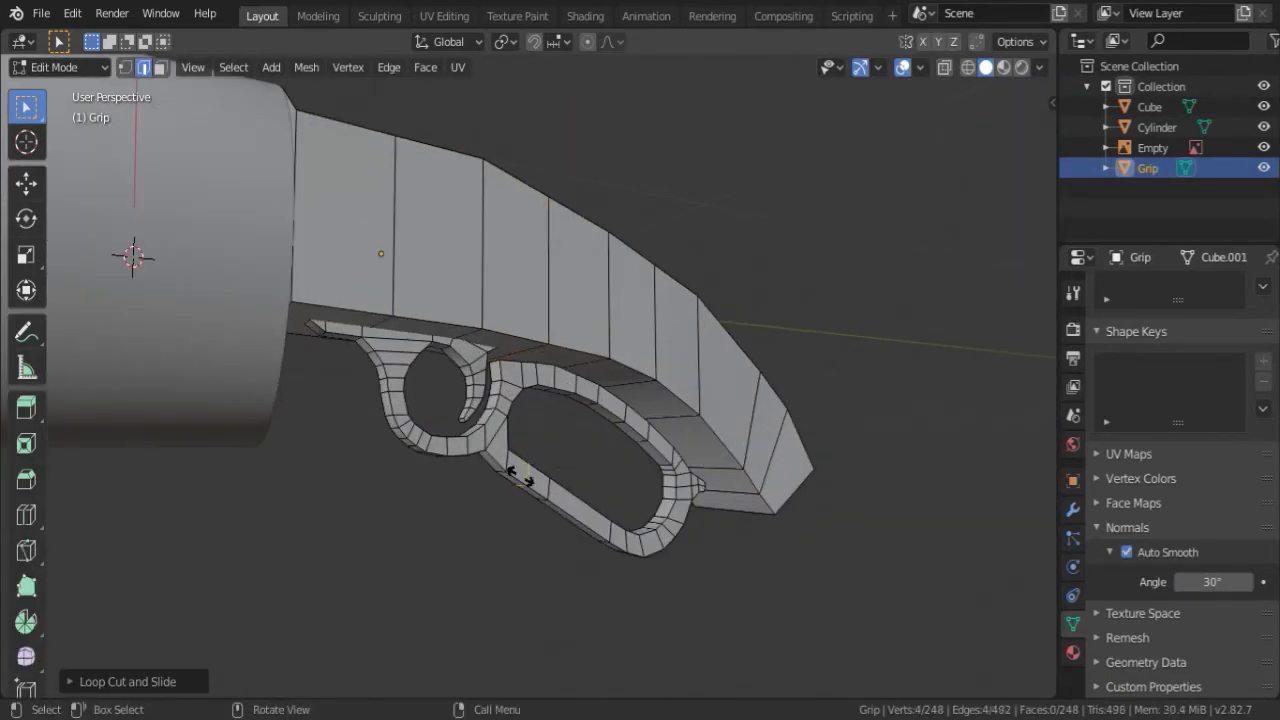
middle_drag(540, 280, 578, 458)
mouse_move(653, 400)
middle_down()
mouse_move(600, 330)
mouse_move(691, 377)
middle_up()
key(Tab)
- In the side view, move the forestock cube's end vertices along Y in Edit Mode
scroll(580, 300, down, 3)
key(KP_3)
click(486, 396)
scroll(748, 406, up, 2)
key(Tab)
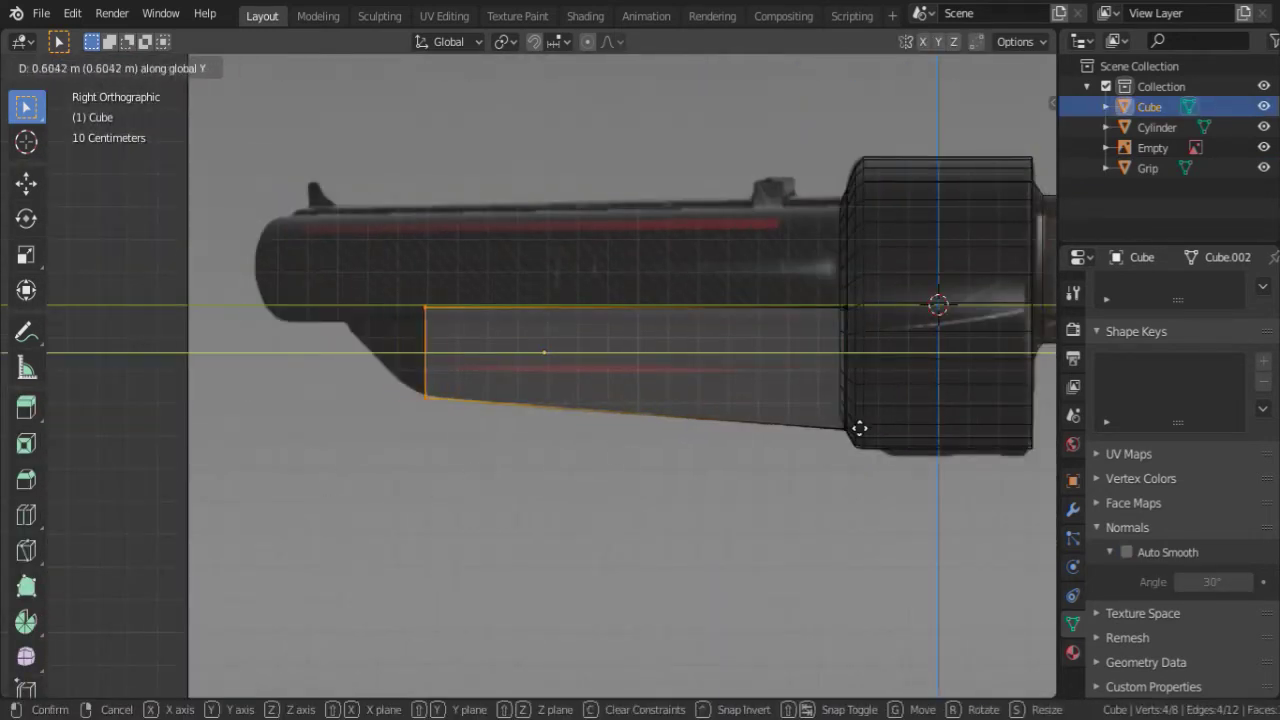
click(859, 428)
scroll(489, 380, up, 2)
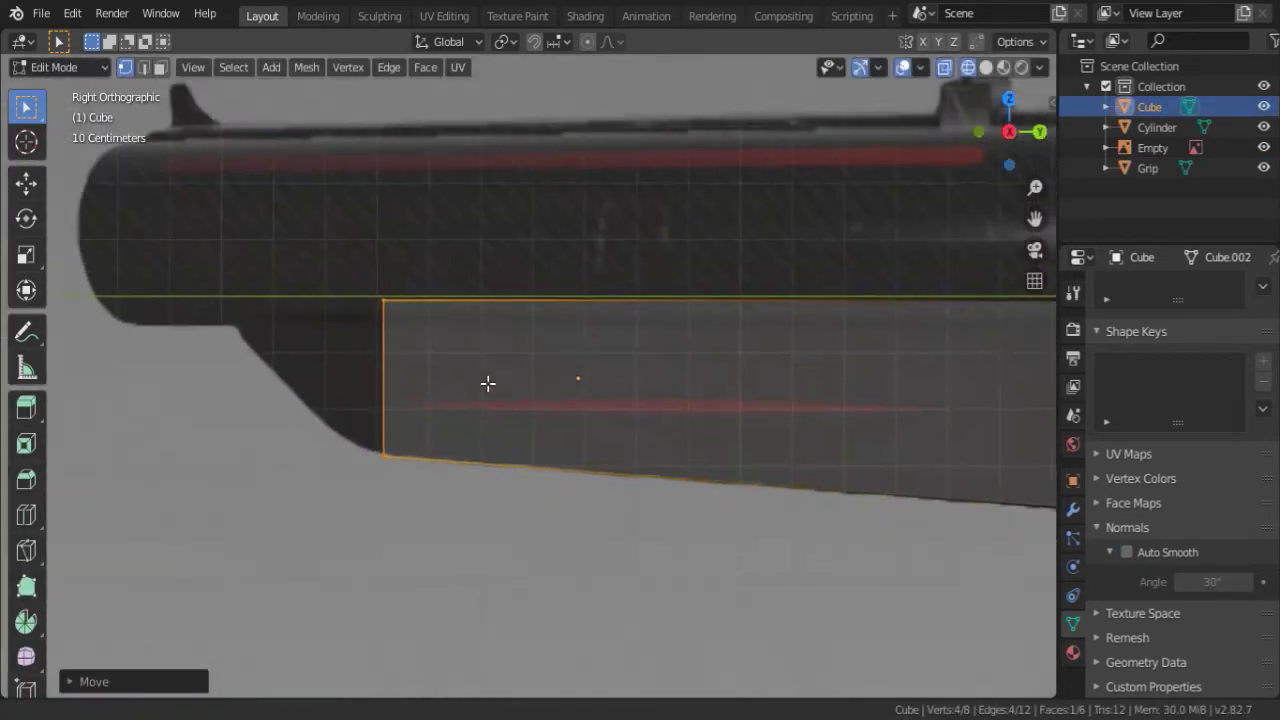
key(g)
click(573, 382)
scroll(573, 382, down, 2)
- Lower the forestock's bottom edge along Z to match the reference
drag(251, 277, 917, 360)
key(g)
key(z)
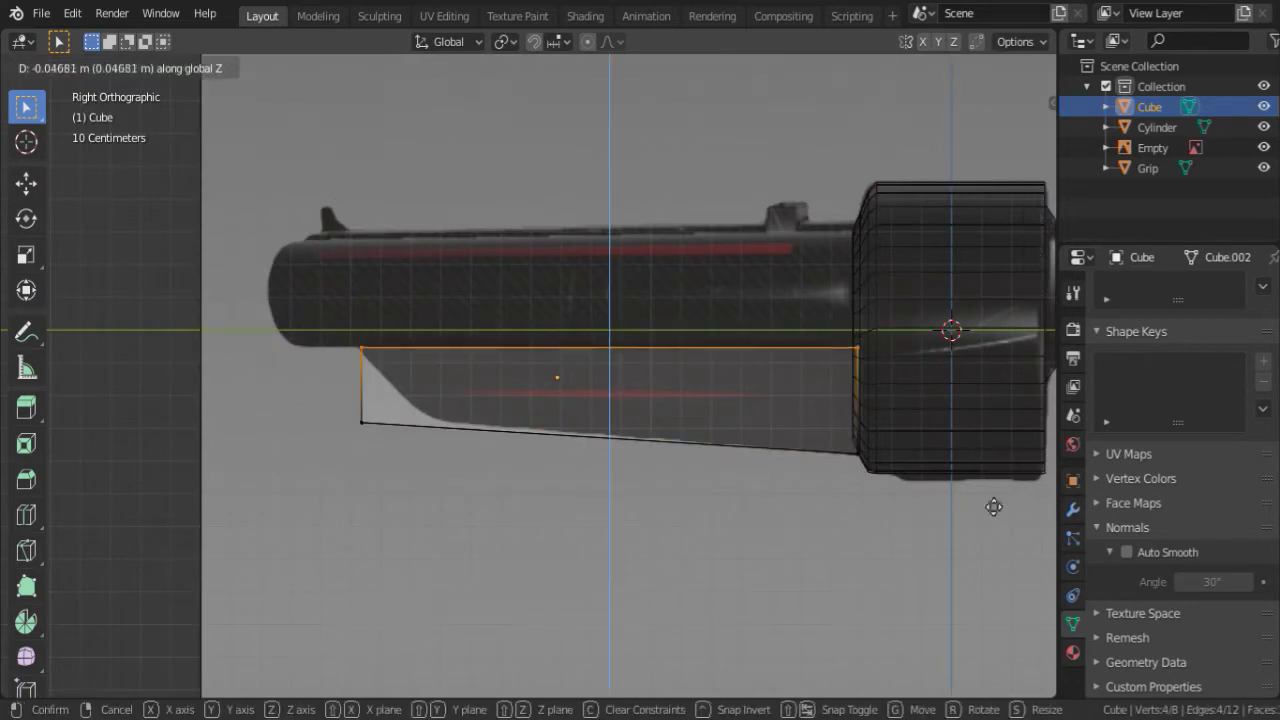
click(323, 567)
scroll(323, 567, up, 2)
click(480, 556)
scroll(523, 420, up, 3)
- Add a two-cut loop cut and fit the front corner vertices to the curved edge
key(ctrl+r)
scroll(223, 400, up, 1)
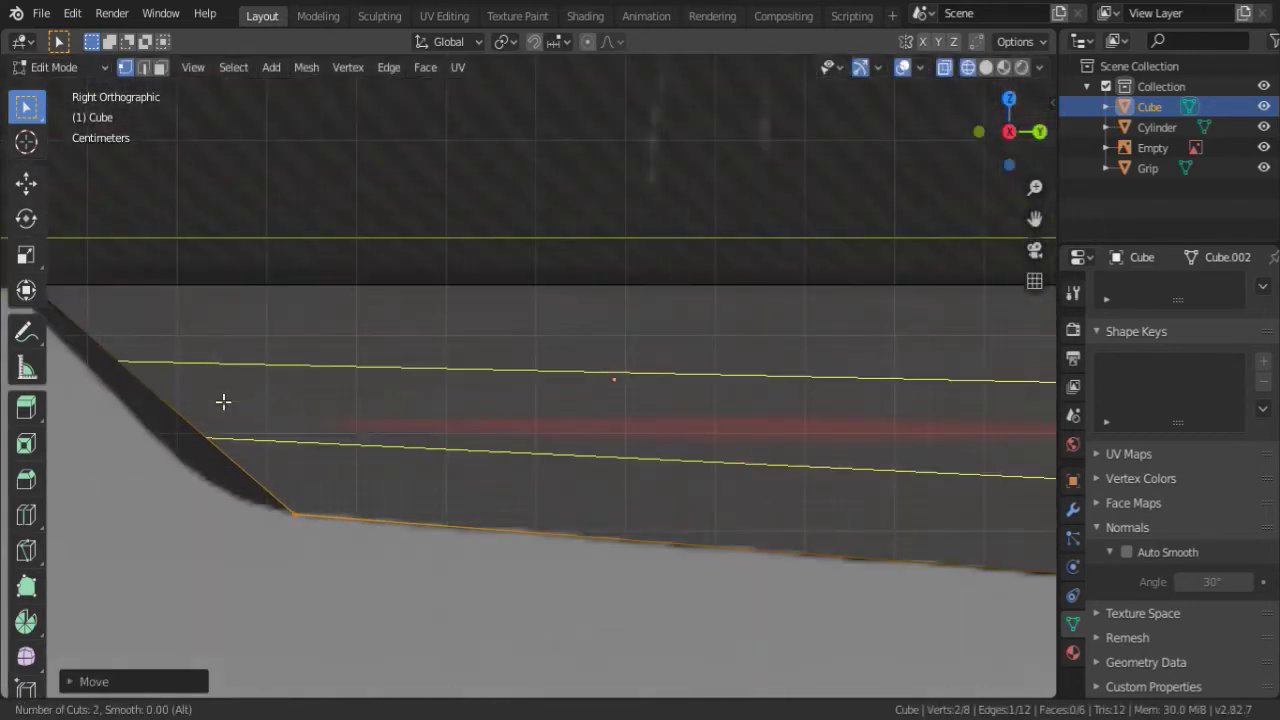
click(223, 400)
drag(83, 322, 319, 490)
key(g)
click(382, 394)
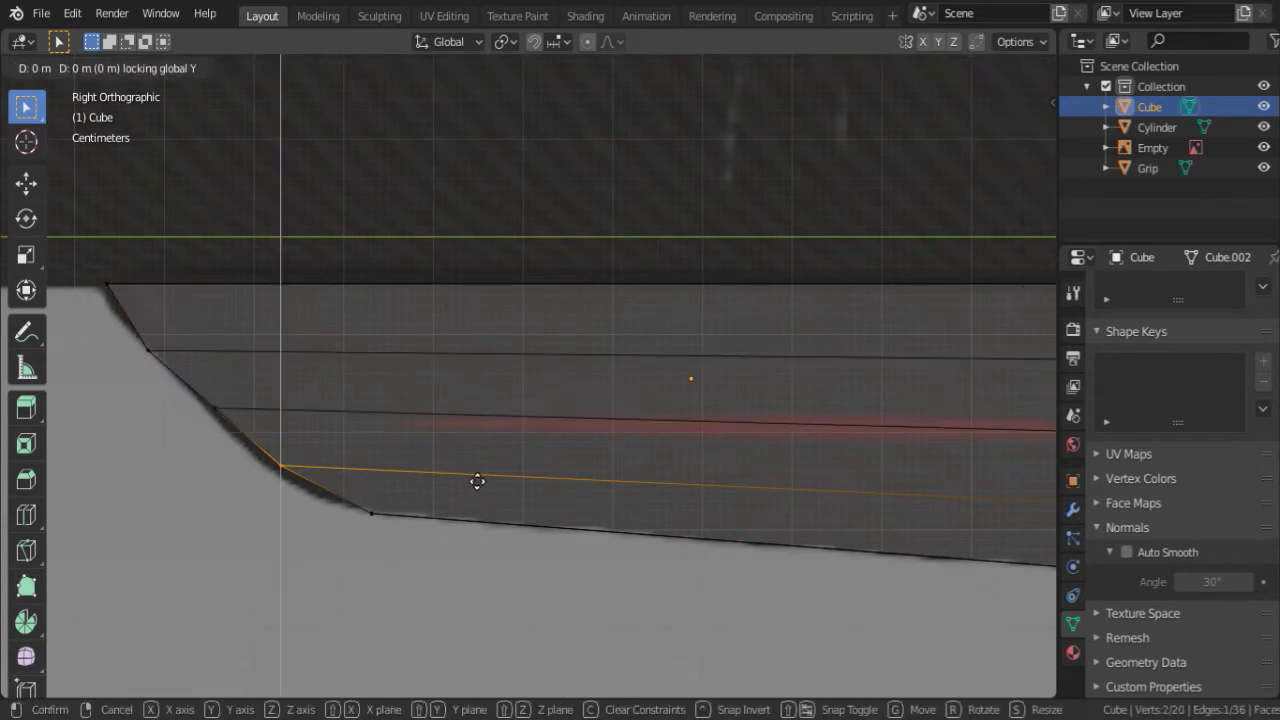
click(308, 406)
- Align the top front vertex along Y with the reference outline
drag(180, 289, 394, 346)
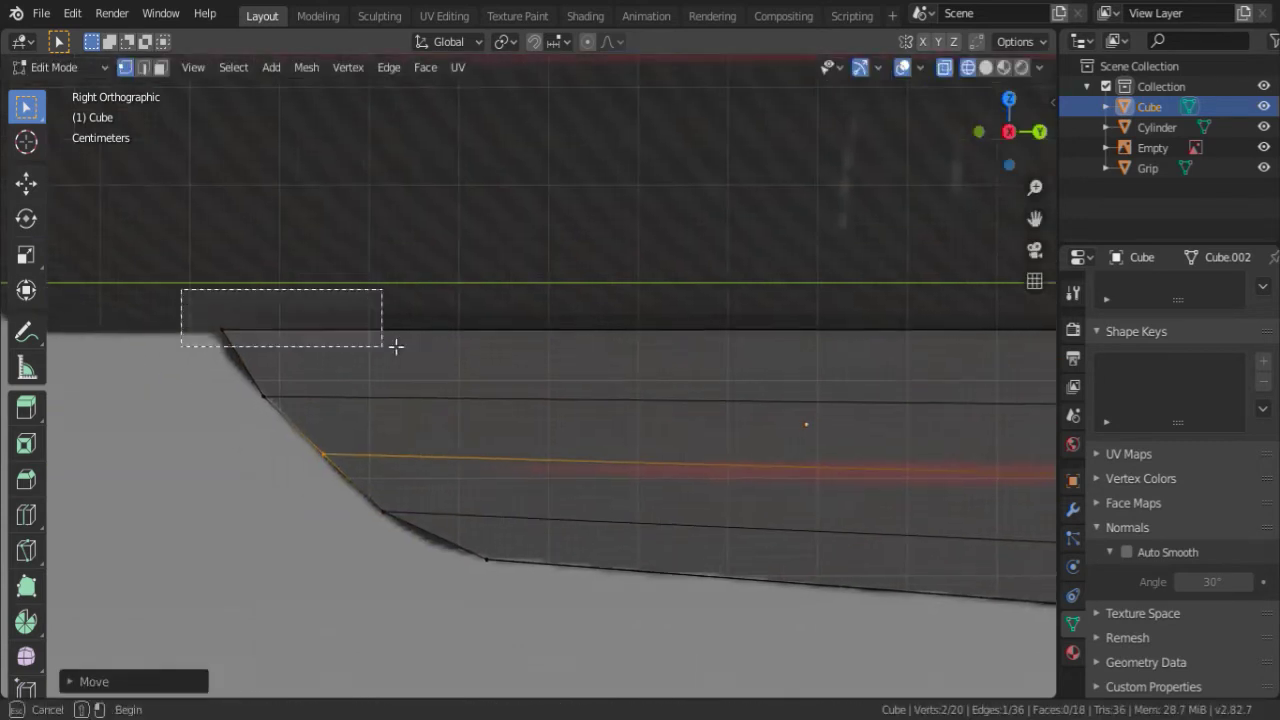
key(g)
key(y)
click(578, 512)
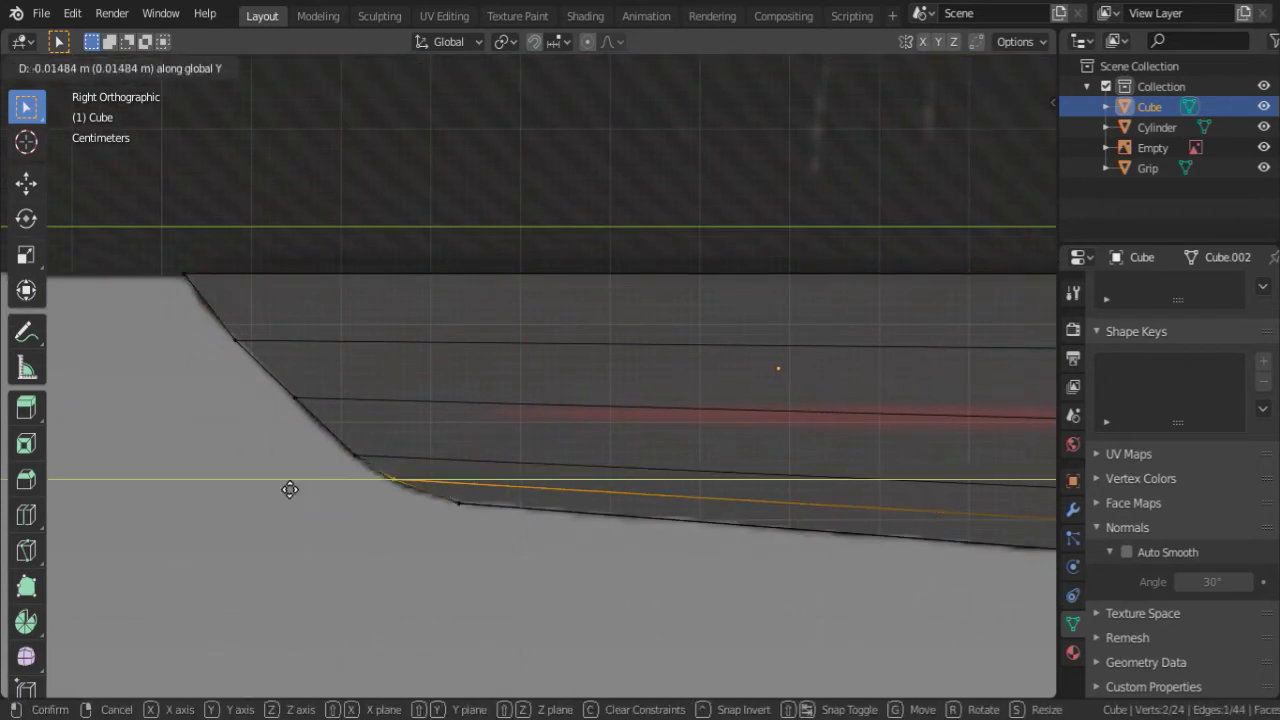
click(289, 489)
mouse_move(380, 506)
middle_down()
mouse_move(603, 380)
mouse_move(580, 397)
middle_up()
key(Tab)
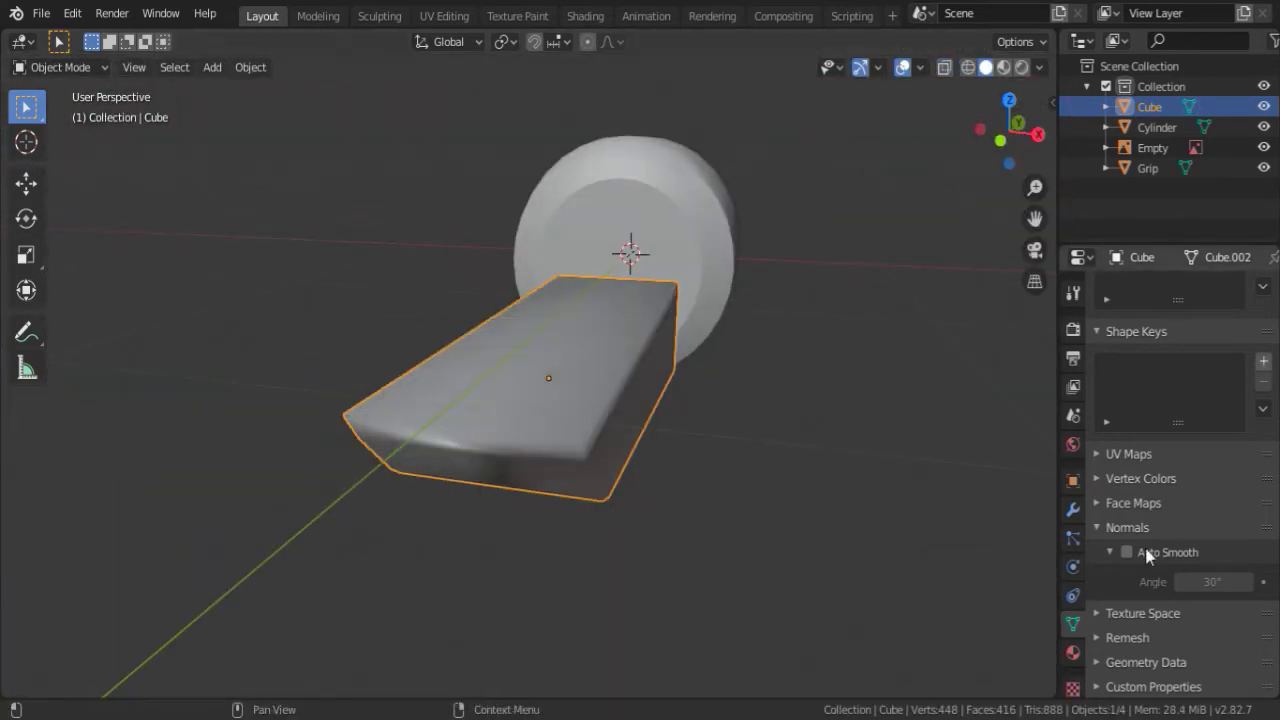
- Enable Auto Smooth shading on the forestock block
click(1147, 556)
mouse_move(600, 330)
middle_down()
mouse_move(620, 271)
mouse_move(638, 428)
mouse_move(558, 429)
middle_up()
key(Tab)
key(Tab)
key(KP_3)
click(625, 427)
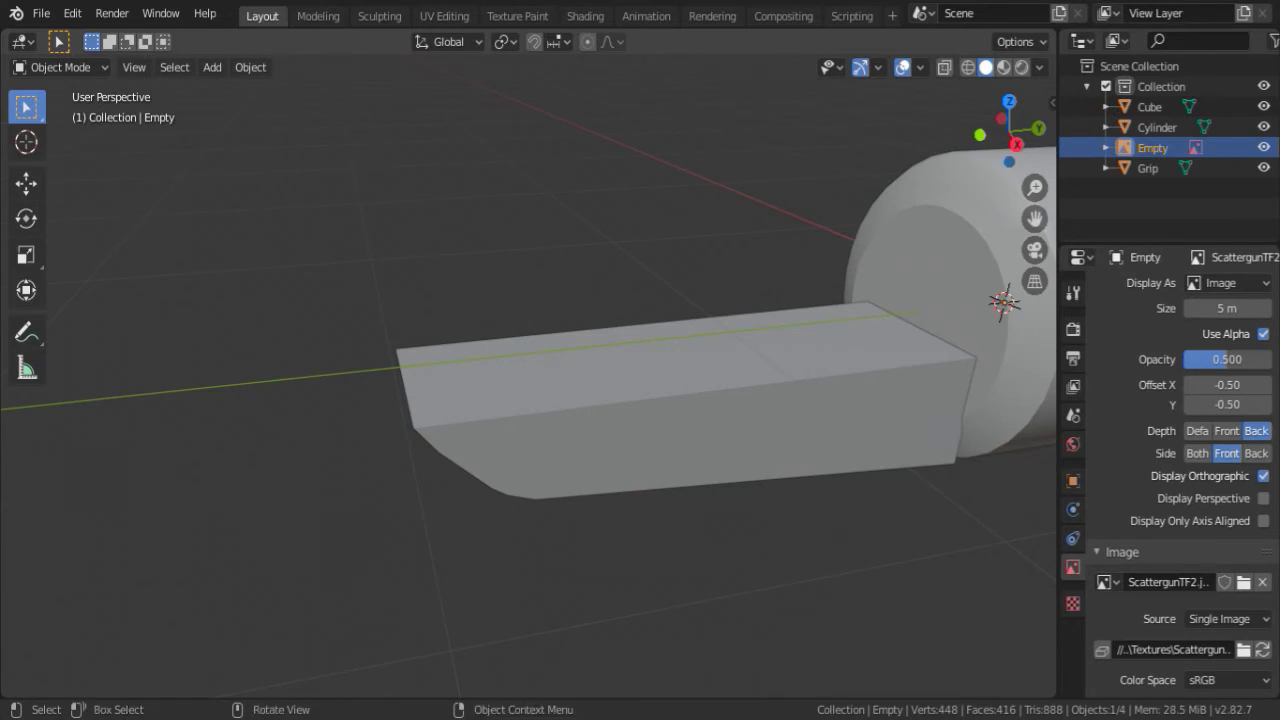
mouse_move(520, 370)
middle_down()
mouse_move(554, 363)
mouse_move(600, 323)
middle_up()
click(554, 363)
- Add a cylinder, rotate it 90 degrees onto its side and shrink it to barrel size
key(shift+a)
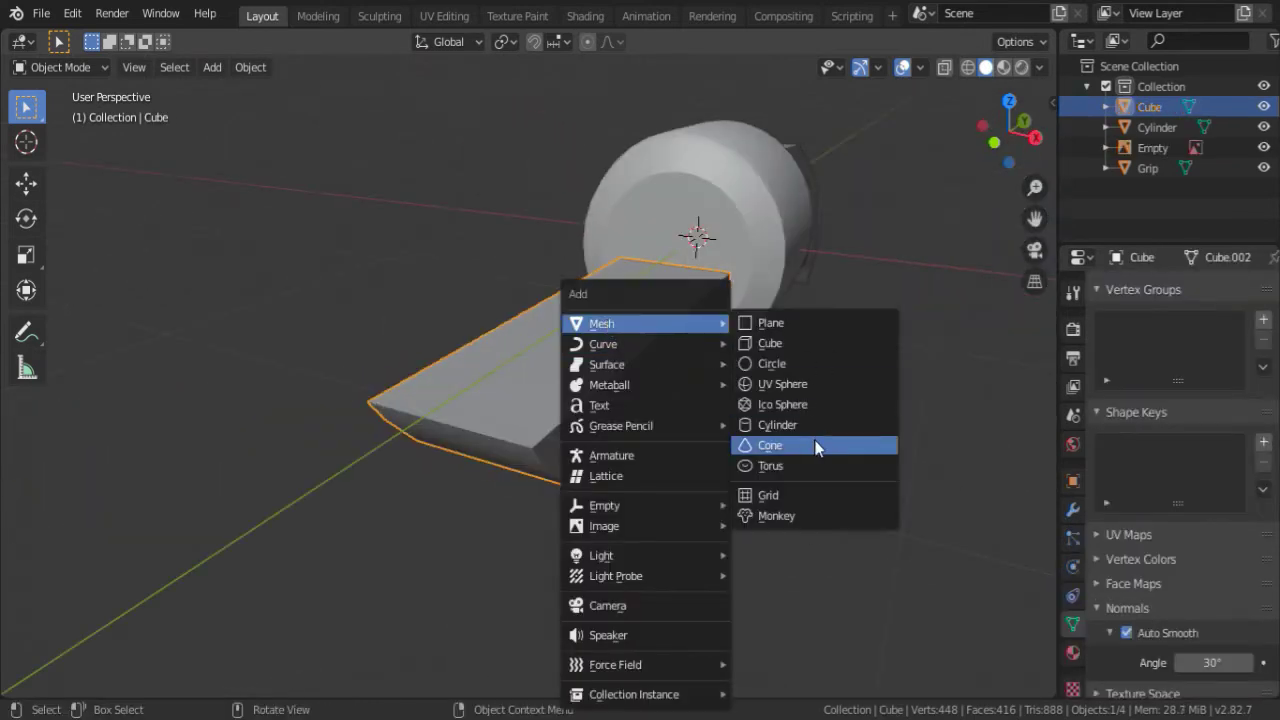
click(822, 424)
key(s)
key(r)
key(y)
key(9)
key(0)
key(Return)
key(s)
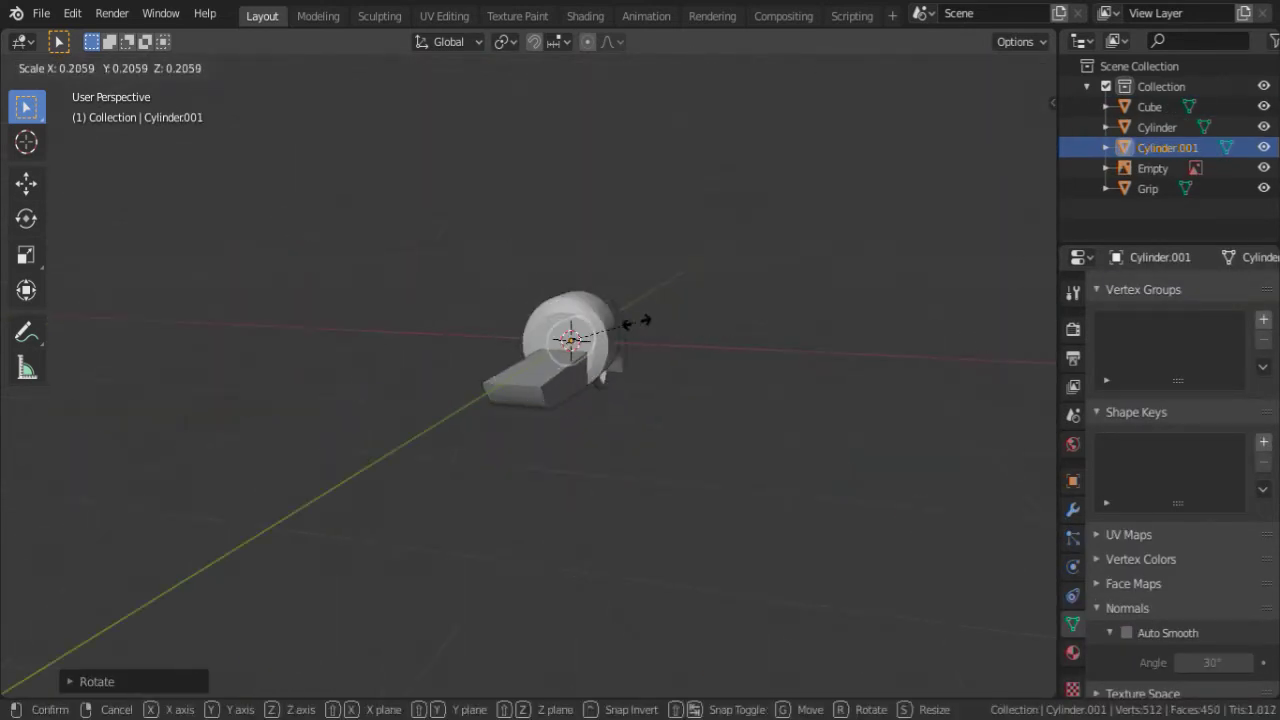
click(636, 320)
key(KP_1)
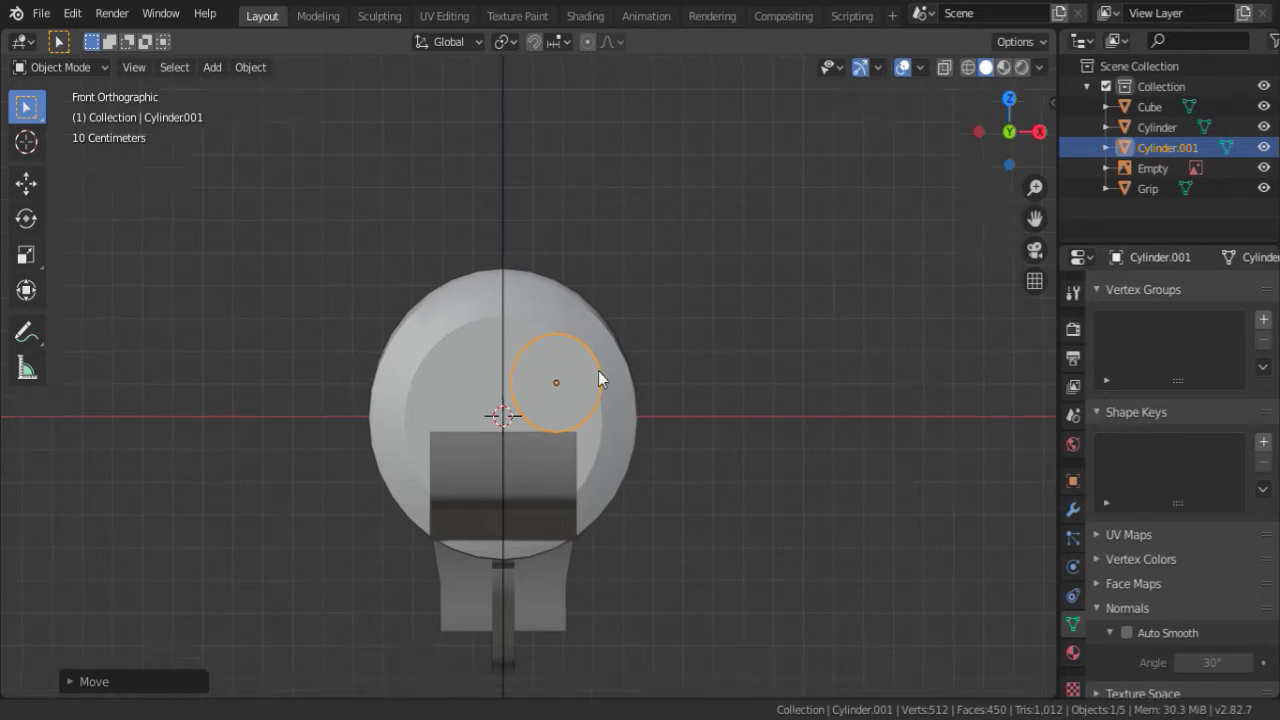
- Try stretching the barrel along Y, then cancel the unwanted transform
middle_drag(600, 374, 794, 371)
key(s)
key(y)
right_click(657, 315)
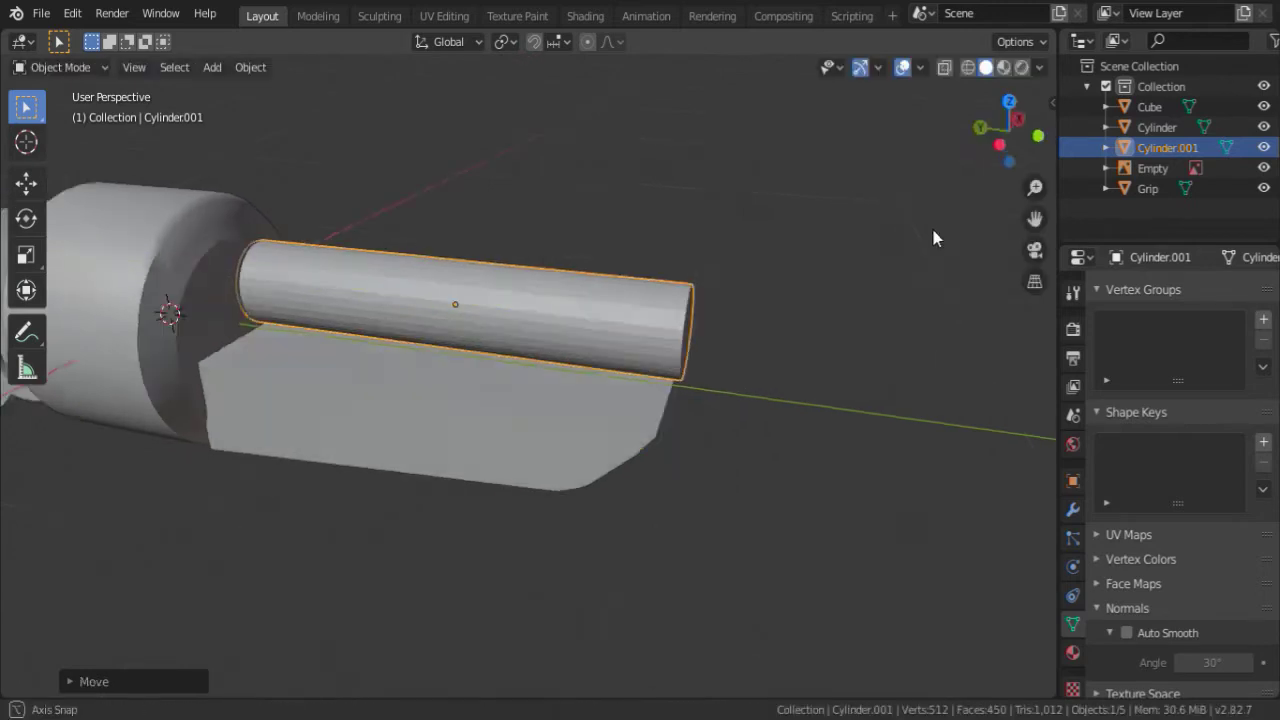
middle_drag(931, 225, 770, 358)
- Duplicate the barrel geometry in Edit Mode and slide the copy along X
key(Tab)
key(shift+d)
key(x)
click(460, 382)
mouse_move(460, 382)
middle_down()
mouse_move(520, 300)
mouse_move(600, 250)
middle_up()
key(Tab)
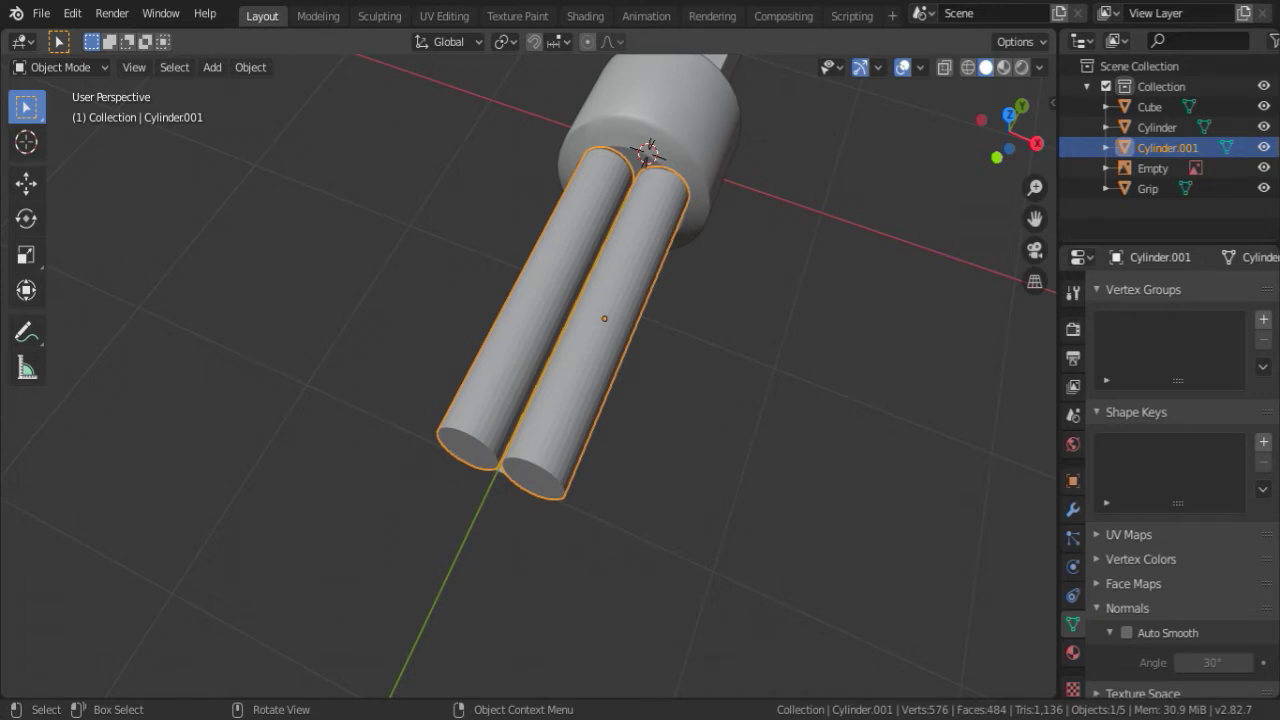
key(Tab)
mouse_move(591, 386)
middle_down()
mouse_move(657, 366)
mouse_move(643, 361)
middle_up()
key(Tab)
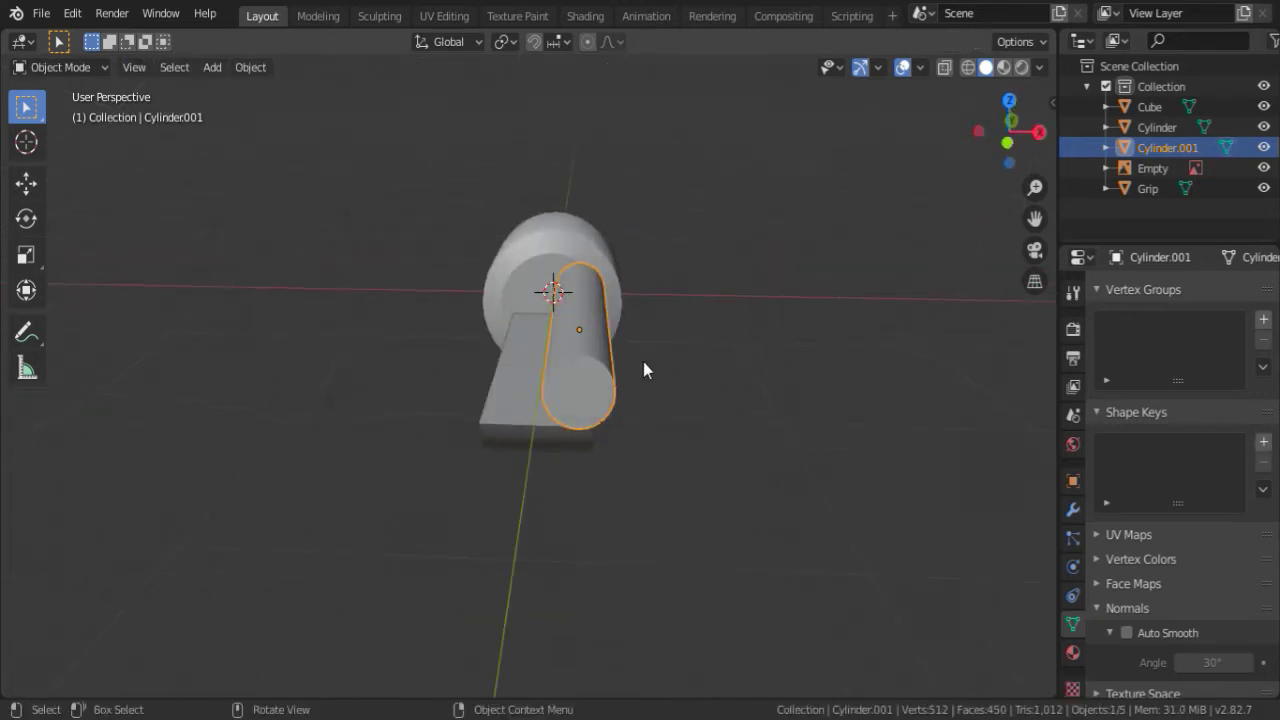
- Add a new cube, resize it and place it beside the barrel
middle_drag(755, 357, 542, 326)
key(shift+a)
click(620, 344)
key(s)
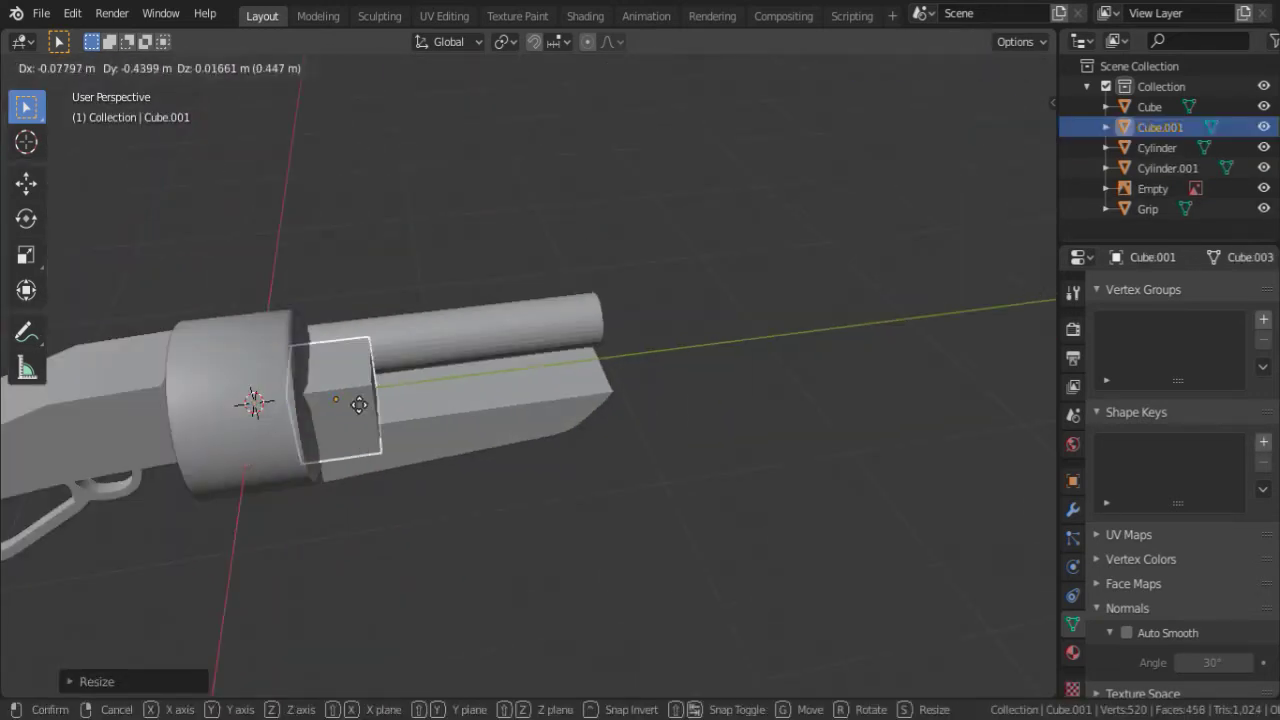
mouse_move(650, 225)
middle_down()
mouse_move(727, 378)
mouse_move(730, 335)
middle_up()
key(g)
click(730, 335)
- Stretch the block's end face along Y into a long rib
key(Tab)
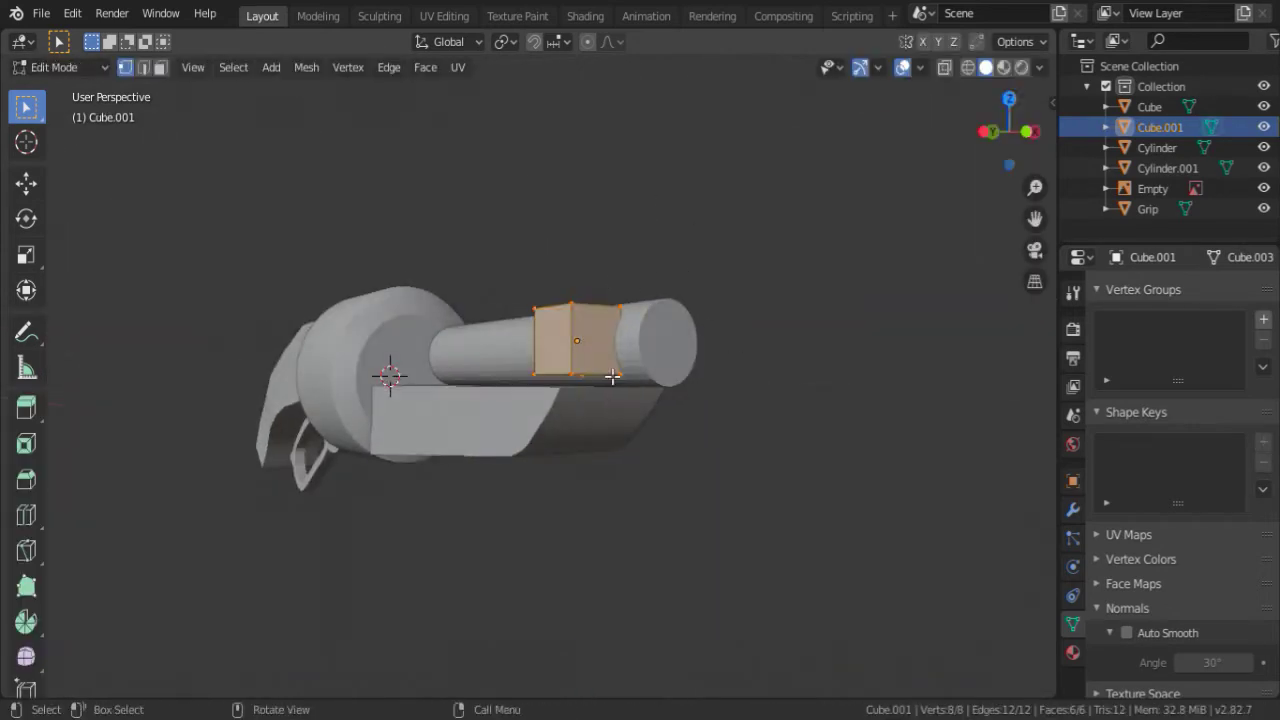
scroll(617, 289, up, 3)
scroll(617, 289, up, 2)
click(617, 289)
middle_drag(617, 289, 752, 260)
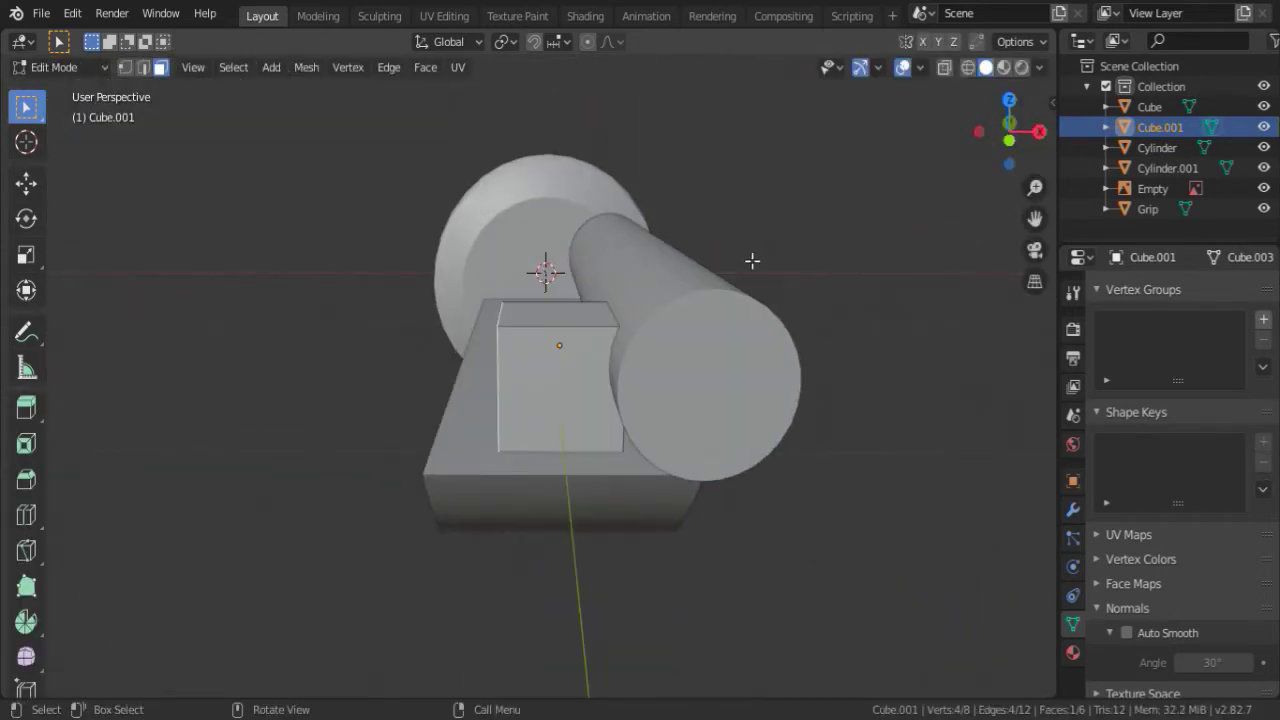
middle_drag(766, 319, 700, 320)
key(g)
key(y)
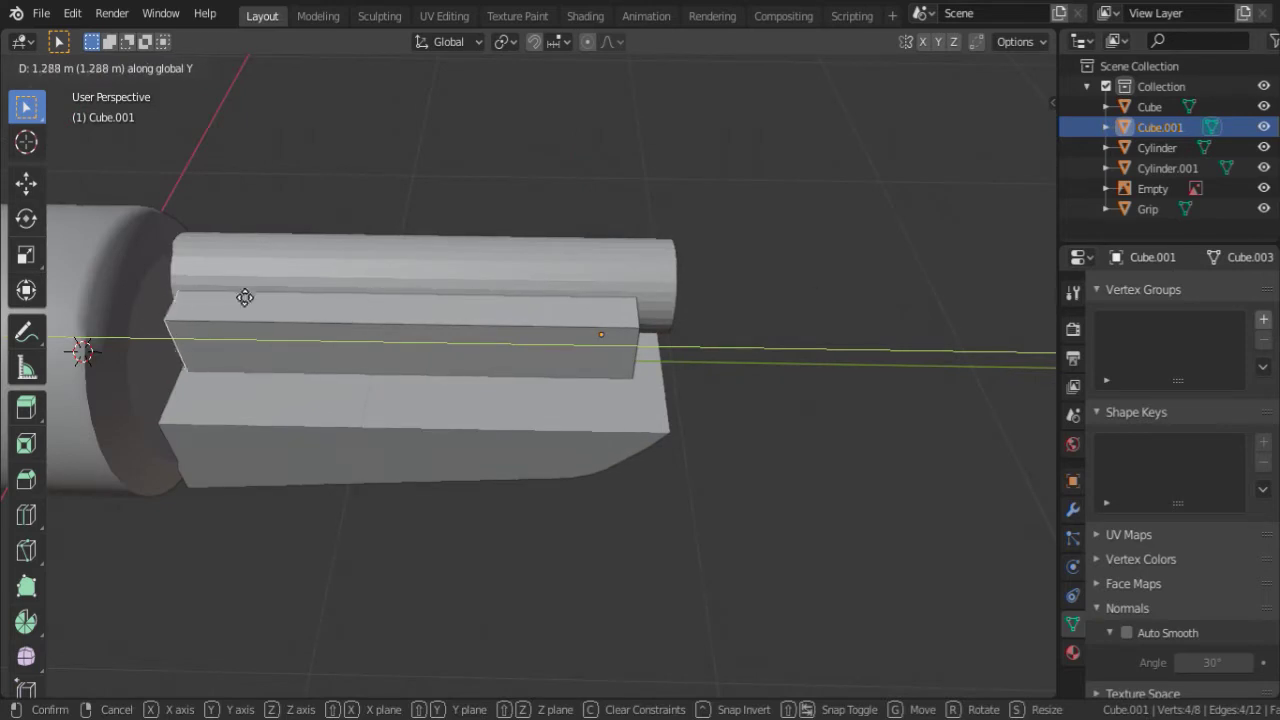
click(245, 297)
- Attempt further face moves and a Z-flatten of the rib, cancelling them
mouse_move(245, 297)
middle_down()
mouse_move(614, 394)
mouse_move(913, 432)
middle_up()
key(g)
key(y)
middle_drag(797, 360, 839, 467)
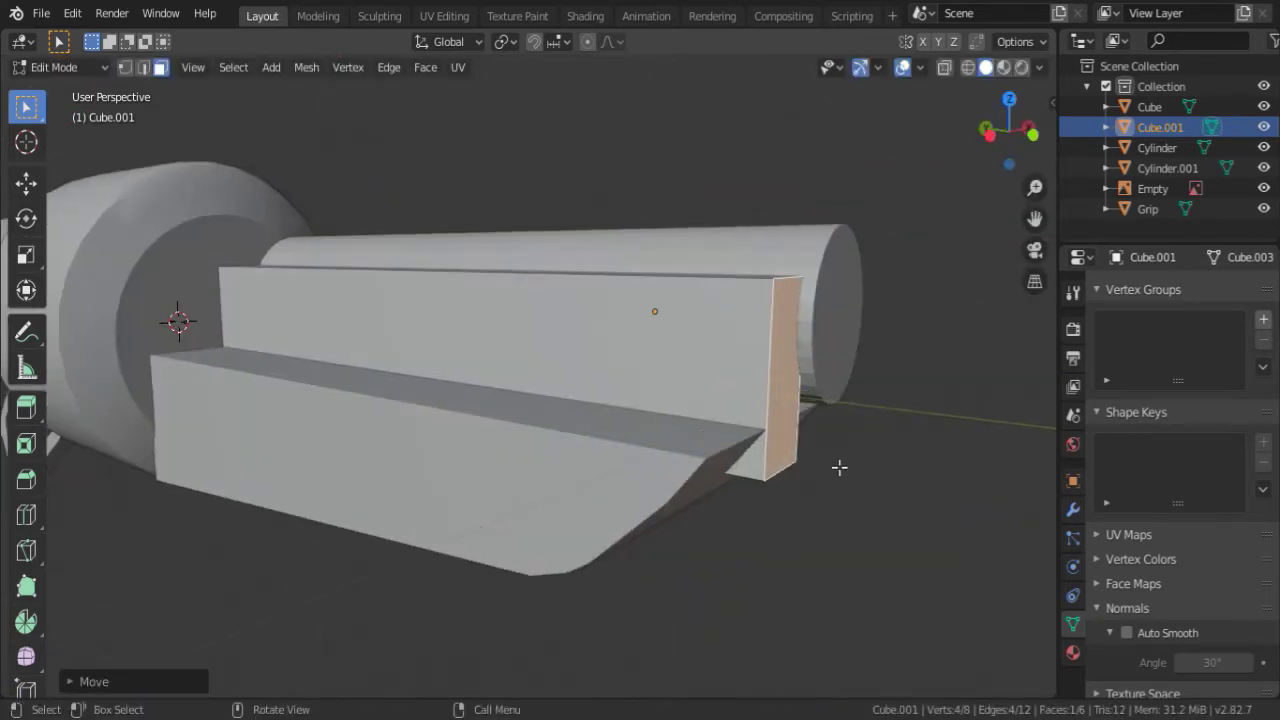
key(Escape)
key(g)
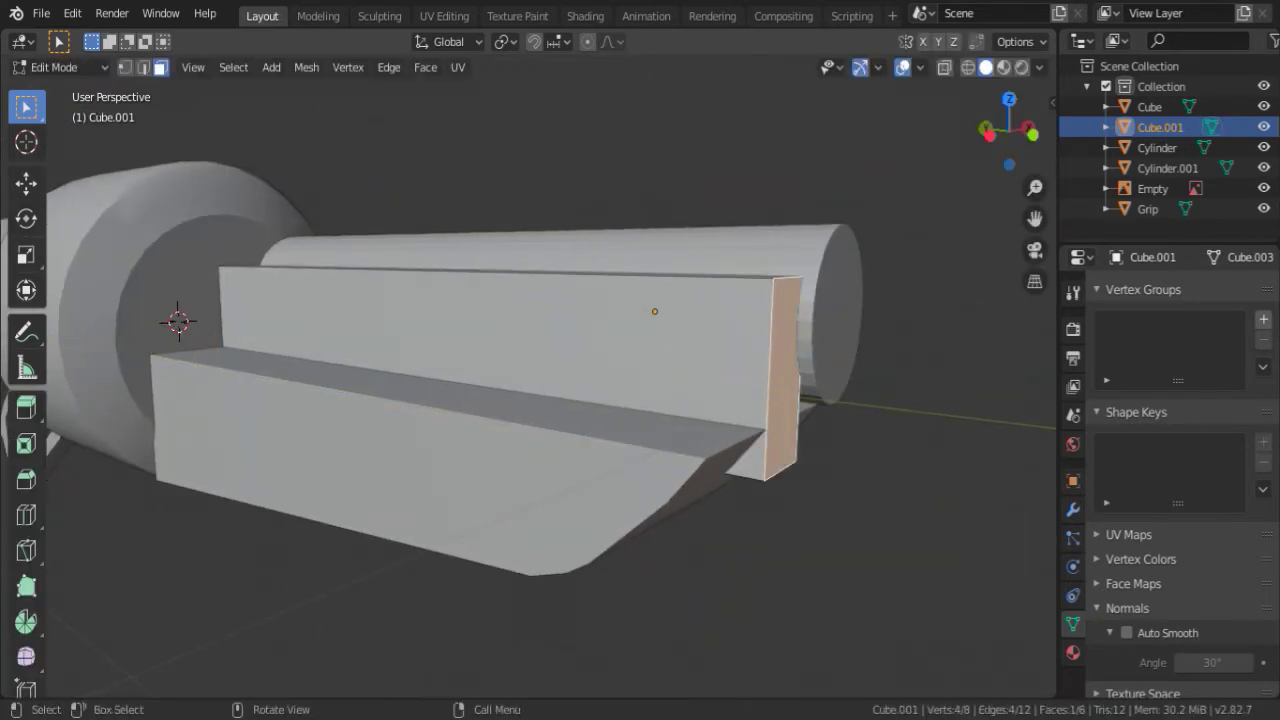
key(Tab)
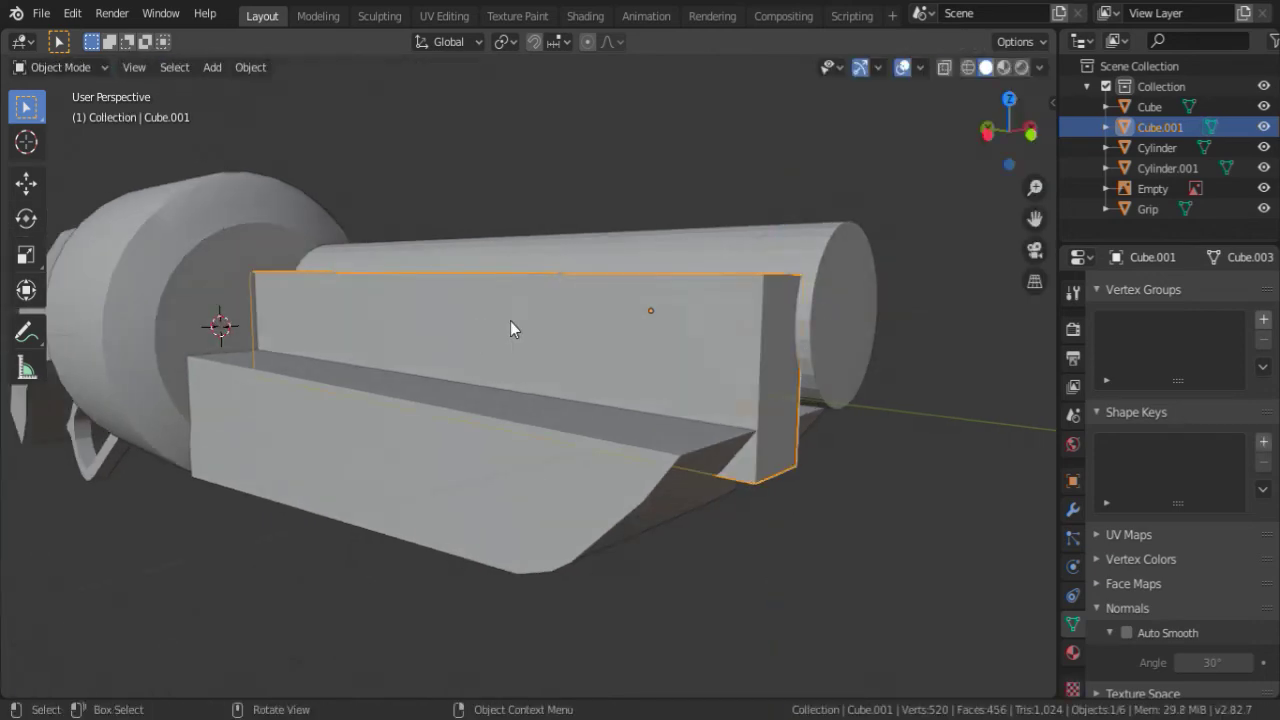
key(s)
key(z)
key(Escape)
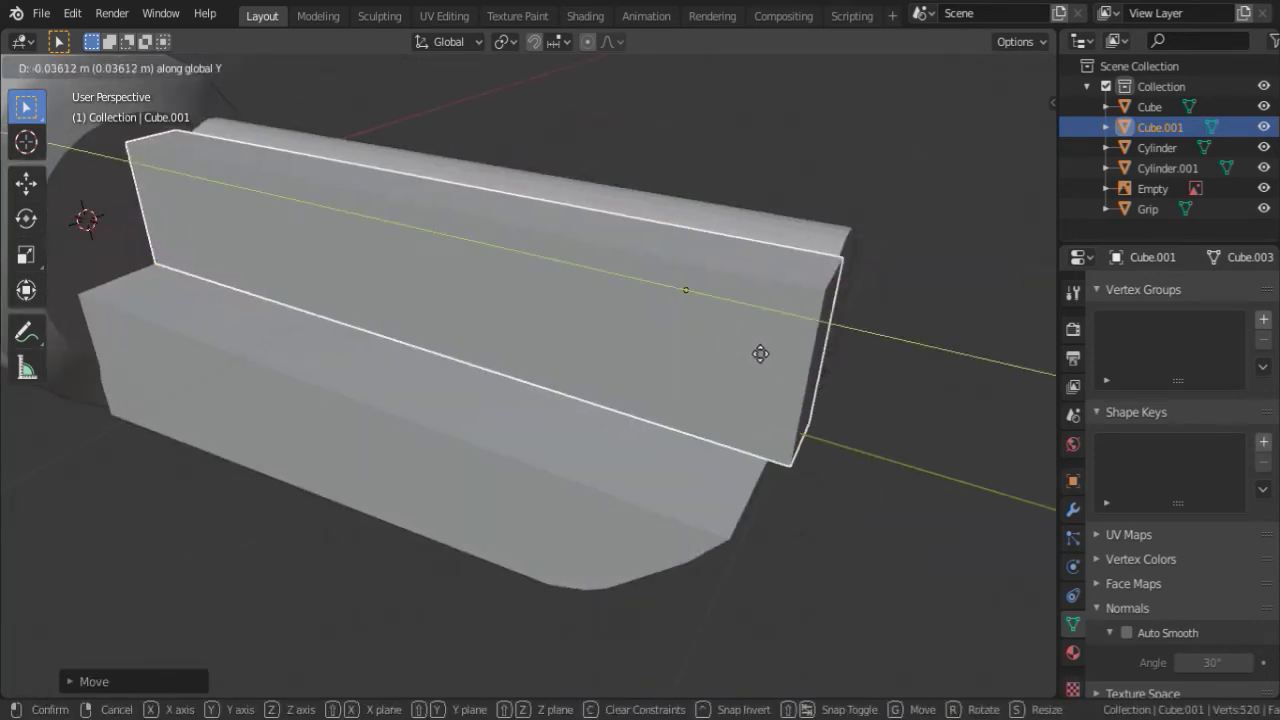
- Reposition the rib's end face along Y and select its long top face
key(g)
key(y)
click(790, 381)
key(Tab)
mouse_move(754, 366)
middle_down()
mouse_move(831, 283)
mouse_move(740, 323)
mouse_move(494, 243)
mouse_move(624, 316)
middle_up()
key(Tab)
click(494, 243)
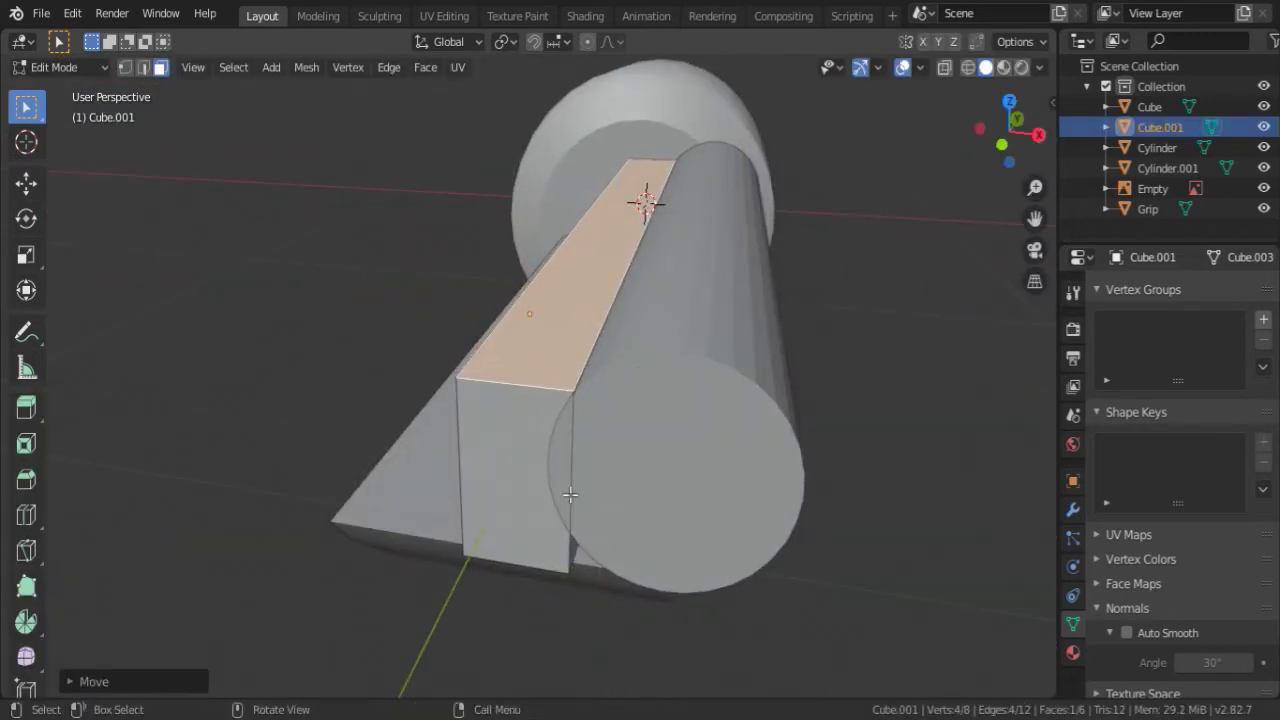
key(Tab)
- Duplicate the barrel cylinder and move the copy along X beside the first
click(760, 400)
middle_drag(886, 365, 806, 343)
key(shift+d)
key(x)
click(48, 407)
- In front view, slide the two barrel cylinders along X to space them evenly
key(KP_1)
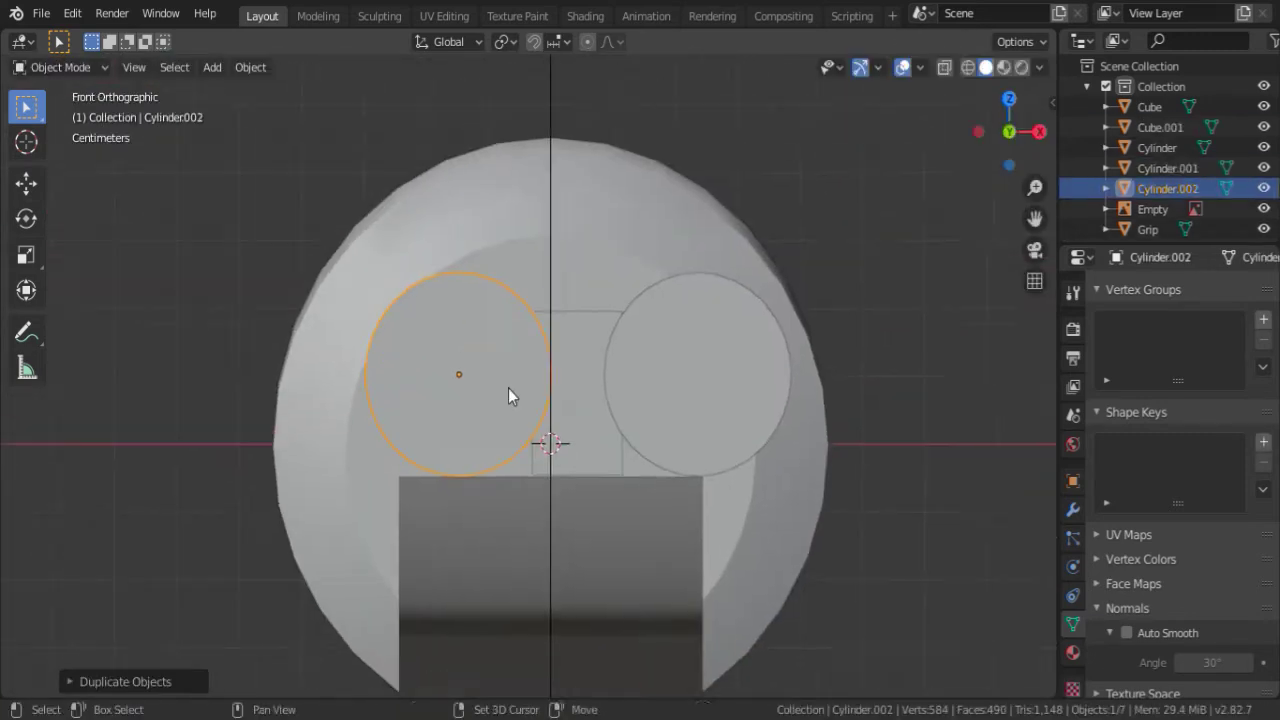
key(g)
key(x)
click(791, 400)
key(g)
key(x)
click(737, 371)
- Move the rib block and set its location to X 0, Y -1.7559 in the N panel
click(600, 413)
key(g)
key(x)
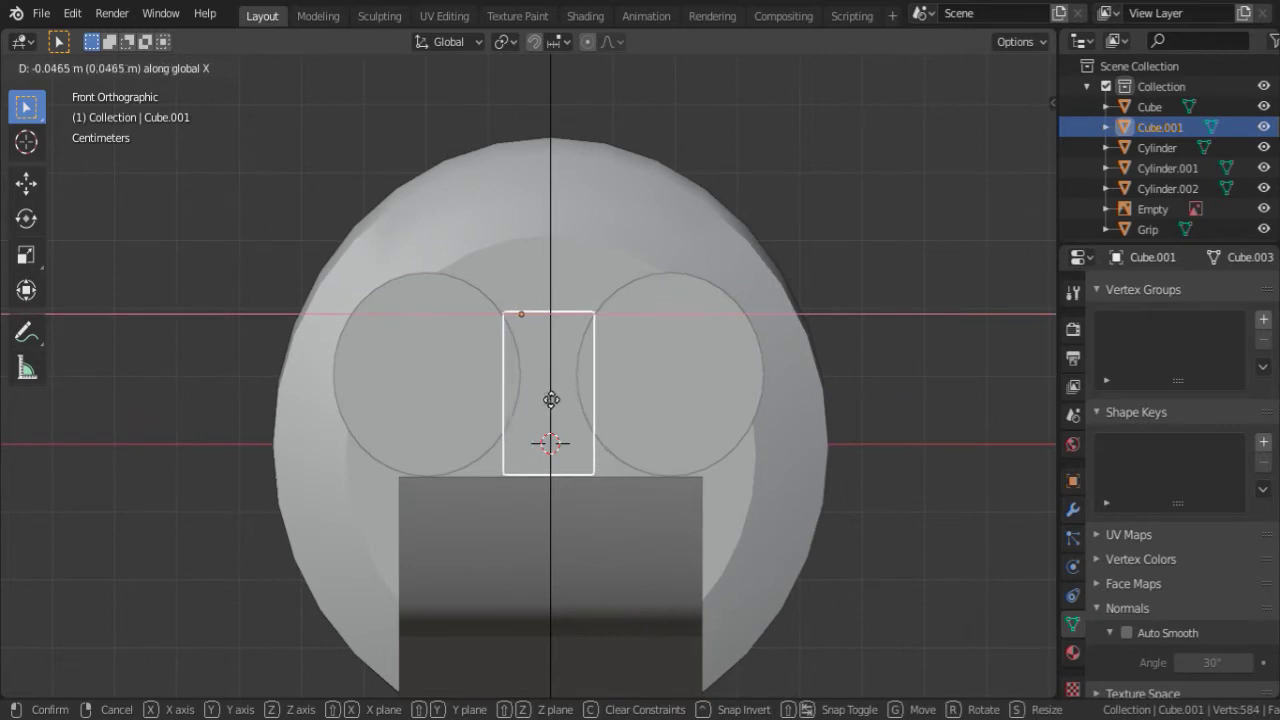
key(n)
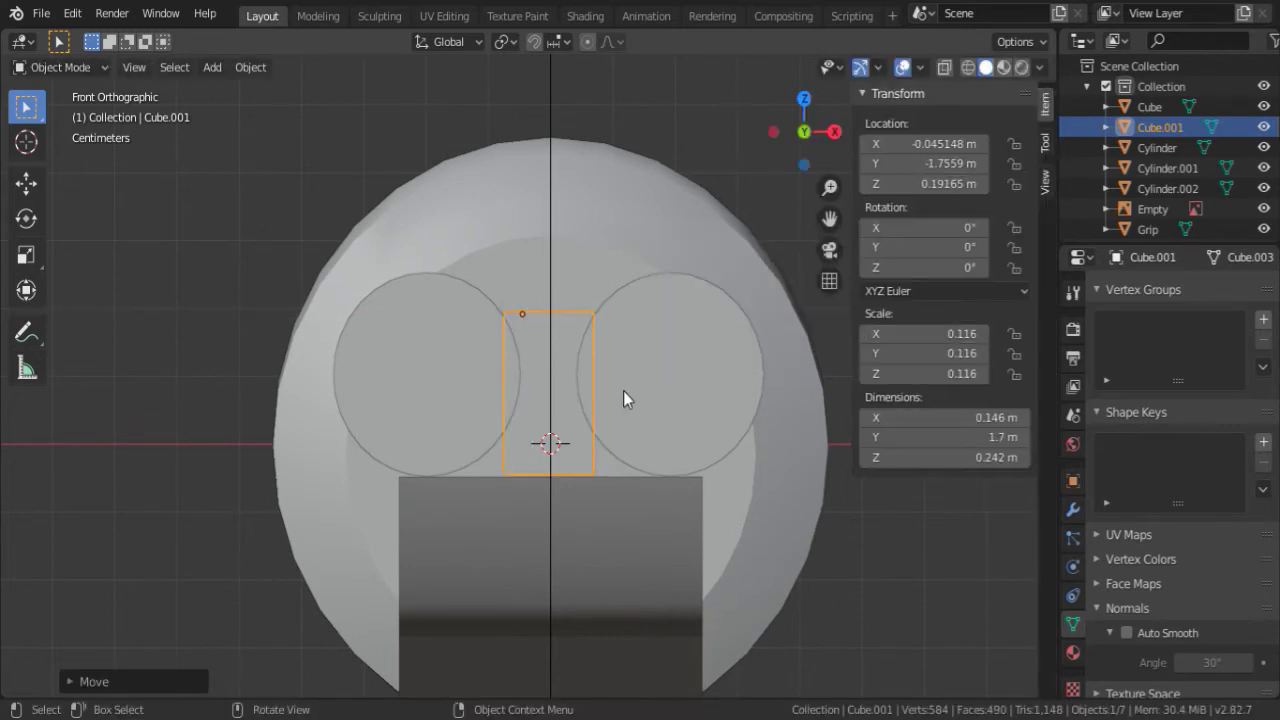
drag(925, 163, 960, 163)
mouse_move(457, 315)
middle_down()
mouse_move(595, 341)
mouse_move(611, 213)
mouse_move(640, 250)
middle_up()
text(0)
key(Return)
mouse_move(640, 360)
middle_down()
mouse_move(591, 320)
mouse_move(750, 277)
middle_up()
- Reselect only the rib block and cancel a stray sideways move
click(591, 320)
key(a)
shift+click(561, 396)
shift+click(523, 339)
shift+click(750, 277)
scroll(636, 174, up, 5)
scroll(636, 174, down, 3)
middle_drag(636, 174, 663, 239)
click(545, 330)
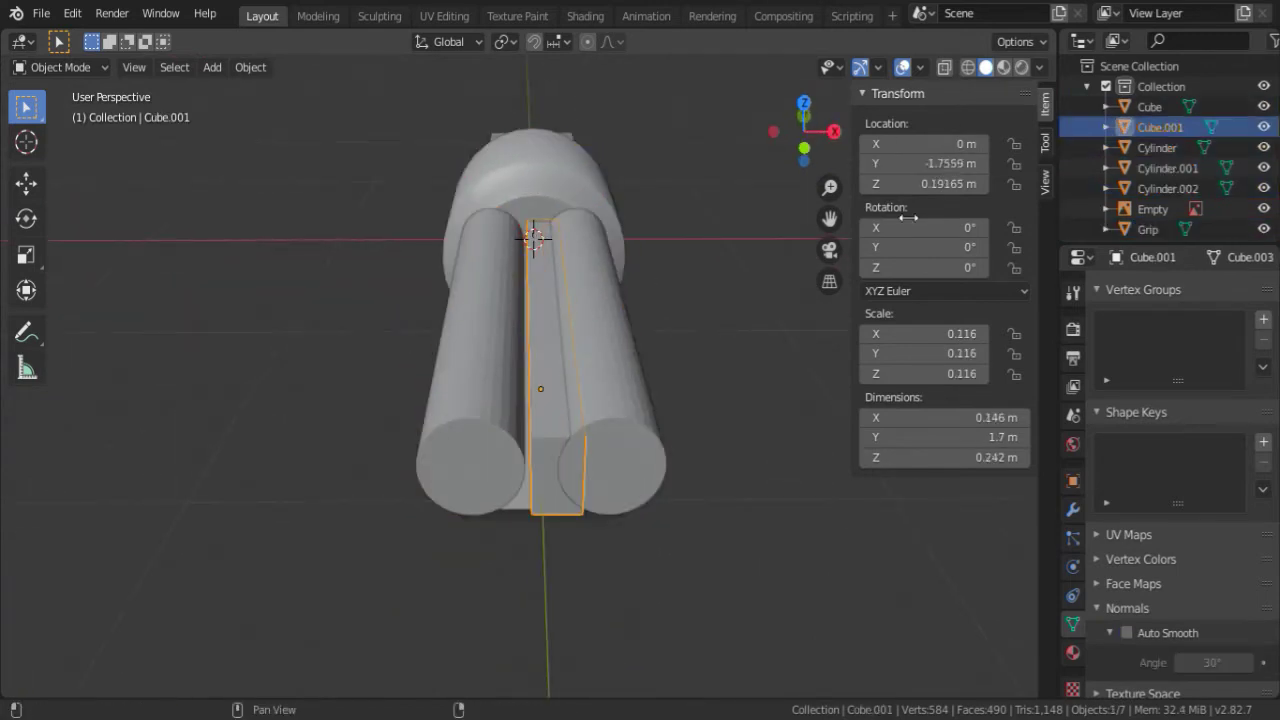
click(685, 368)
scroll(725, 348, up, 4)
right_click(700, 350)
- In Edit Mode, scale the rib's top edge along X so it bridges both barrels
mouse_move(700, 350)
middle_down()
mouse_move(532, 369)
mouse_move(640, 365)
mouse_move(624, 381)
middle_up()
scroll(532, 369, down, 3)
scroll(600, 370, up, 2)
scroll(640, 365, up, 3)
key(Tab)
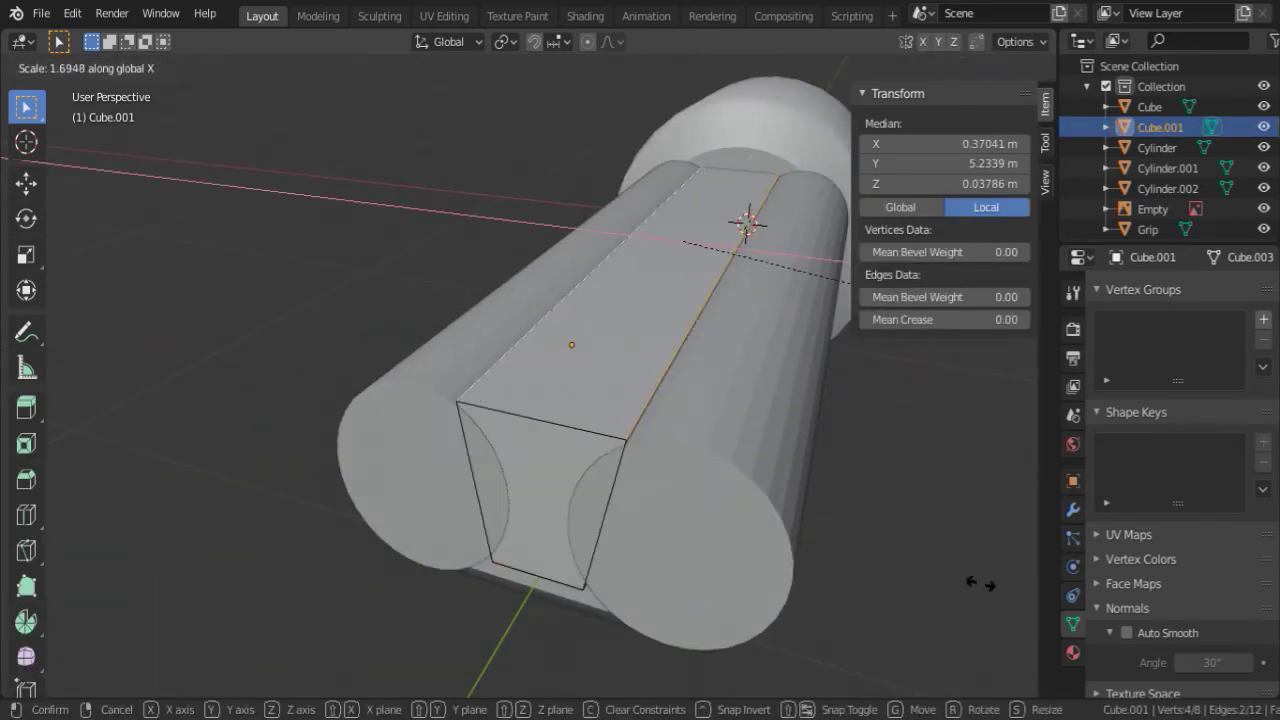
click(980, 583)
key(Tab)
shift+click(778, 457)
middle_drag(778, 457, 802, 402)
- Deselect the barrels, select the rib block and enter its Edit Mode
key(Tab)
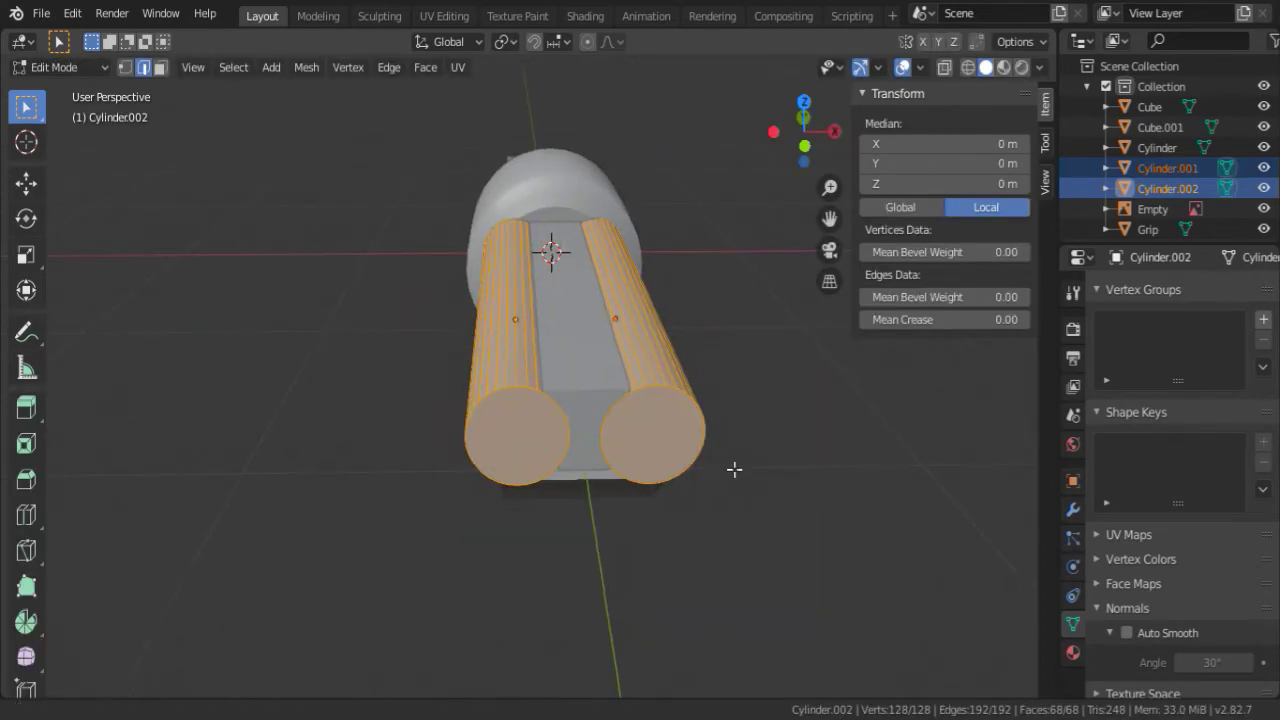
key(Tab)
middle_drag(751, 352, 764, 383)
click(738, 408)
scroll(561, 407, up, 3)
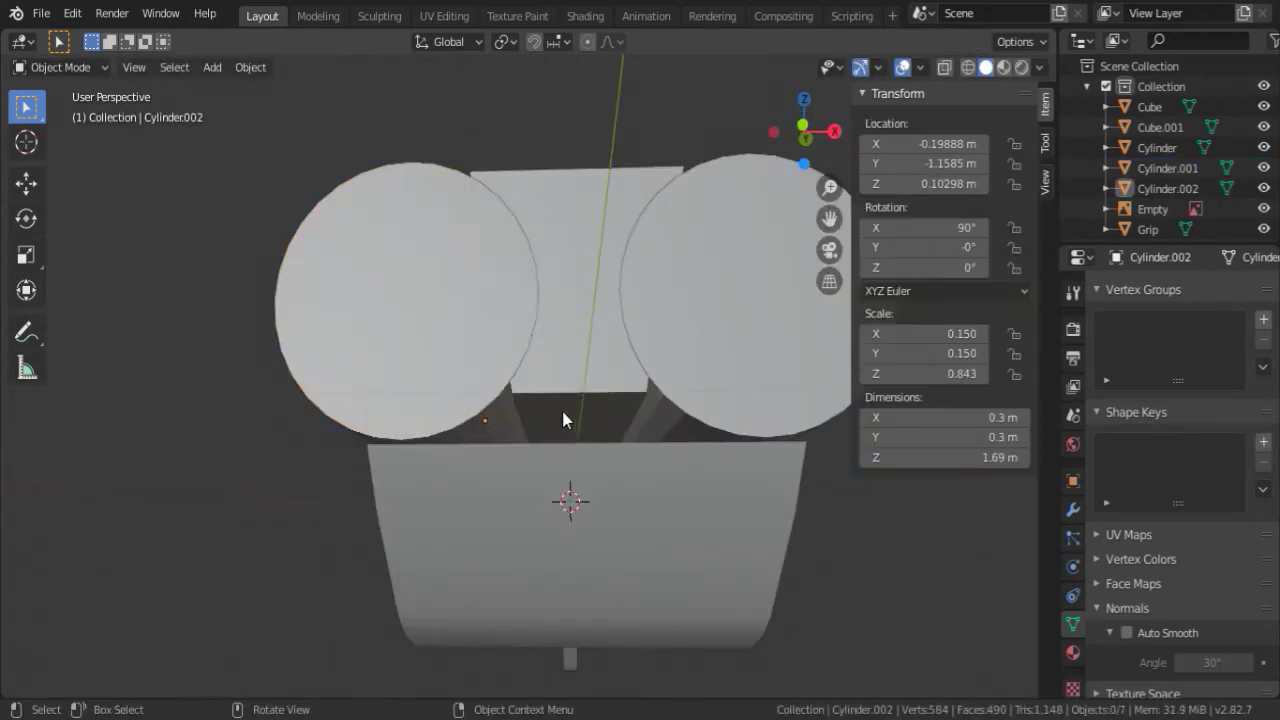
click(571, 280)
key(Tab)
mouse_move(571, 280)
middle_down()
mouse_move(567, 408)
mouse_move(600, 480)
middle_up()
- Reposition the rib's selected top edge, then leave Edit Mode
key(g)
click(576, 500)
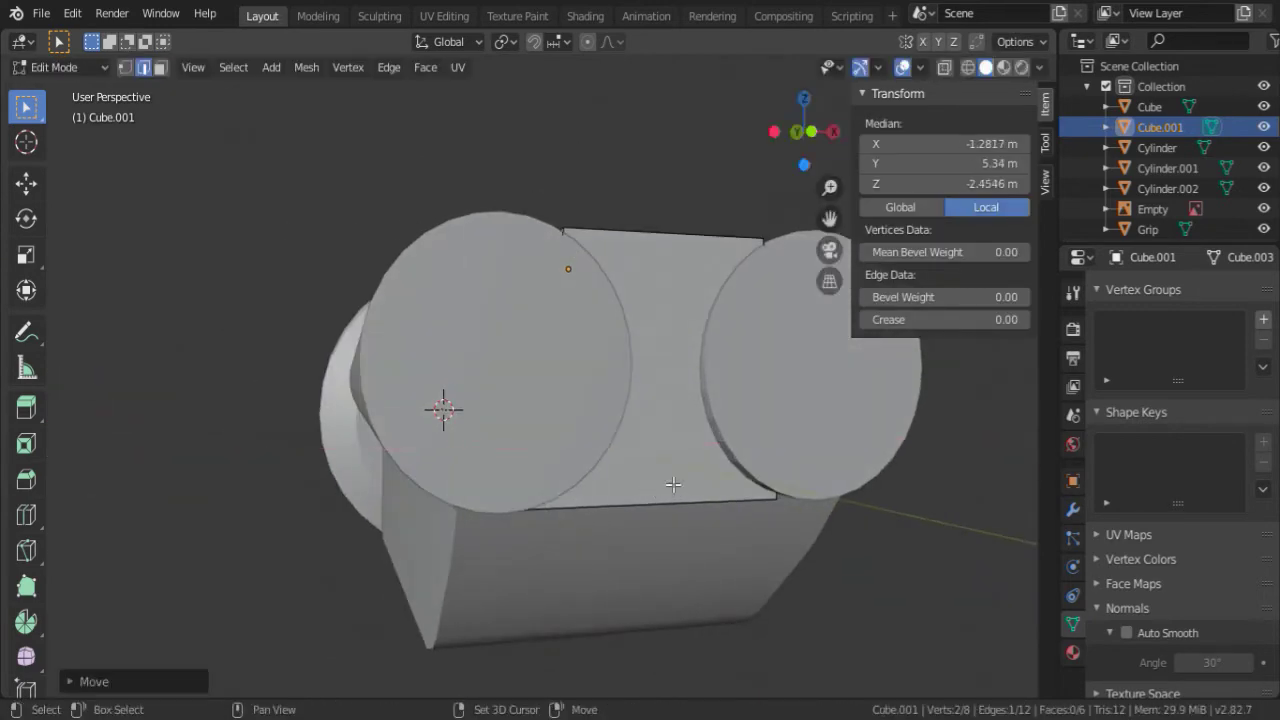
scroll(640, 500, up, 5)
key(g)
click(591, 491)
scroll(591, 491, down, 5)
middle_drag(591, 491, 473, 367)
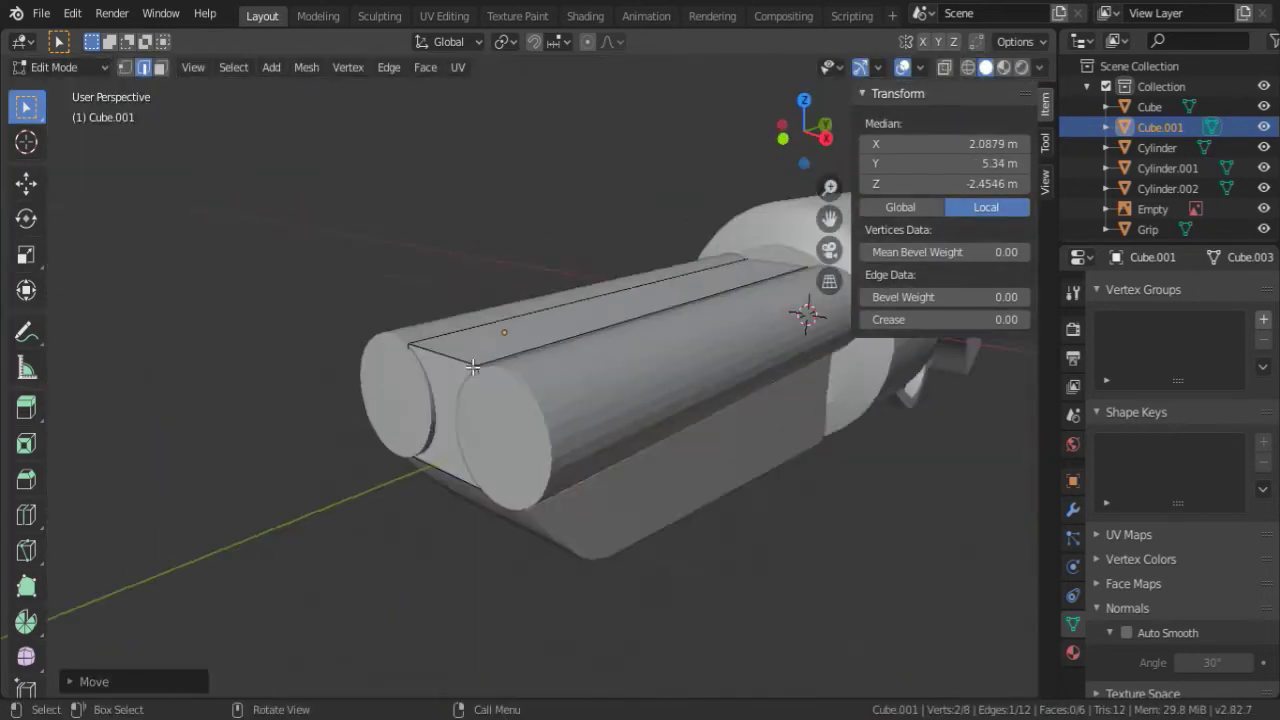
key(Tab)
key(Tab)
- Add a small cube to the rib mesh and shrink it, flattening its height along Z
key(shift+a)
key(s)
key(g)
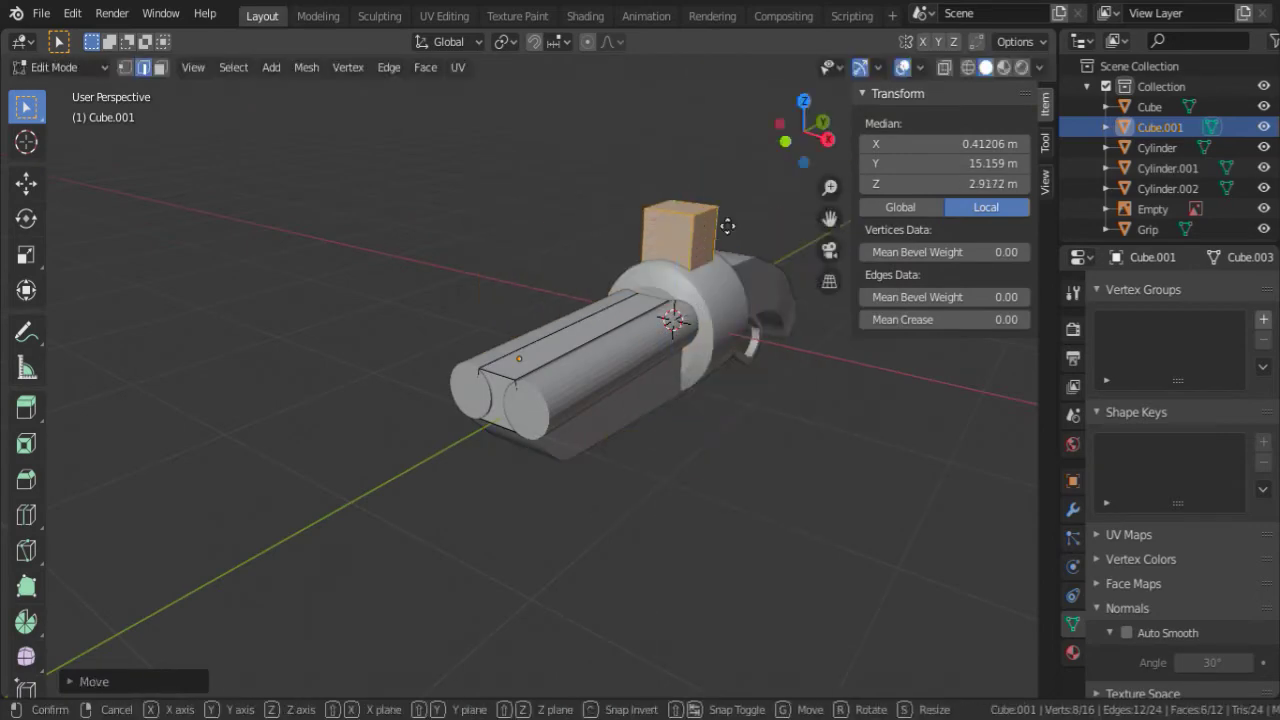
key(s)
key(z)
click(584, 327)
- Move the small cube along Y toward the muzzle and lower it onto the rib
key(KP_Decimal)
scroll(494, 353, down, 3)
key(g)
key(y)
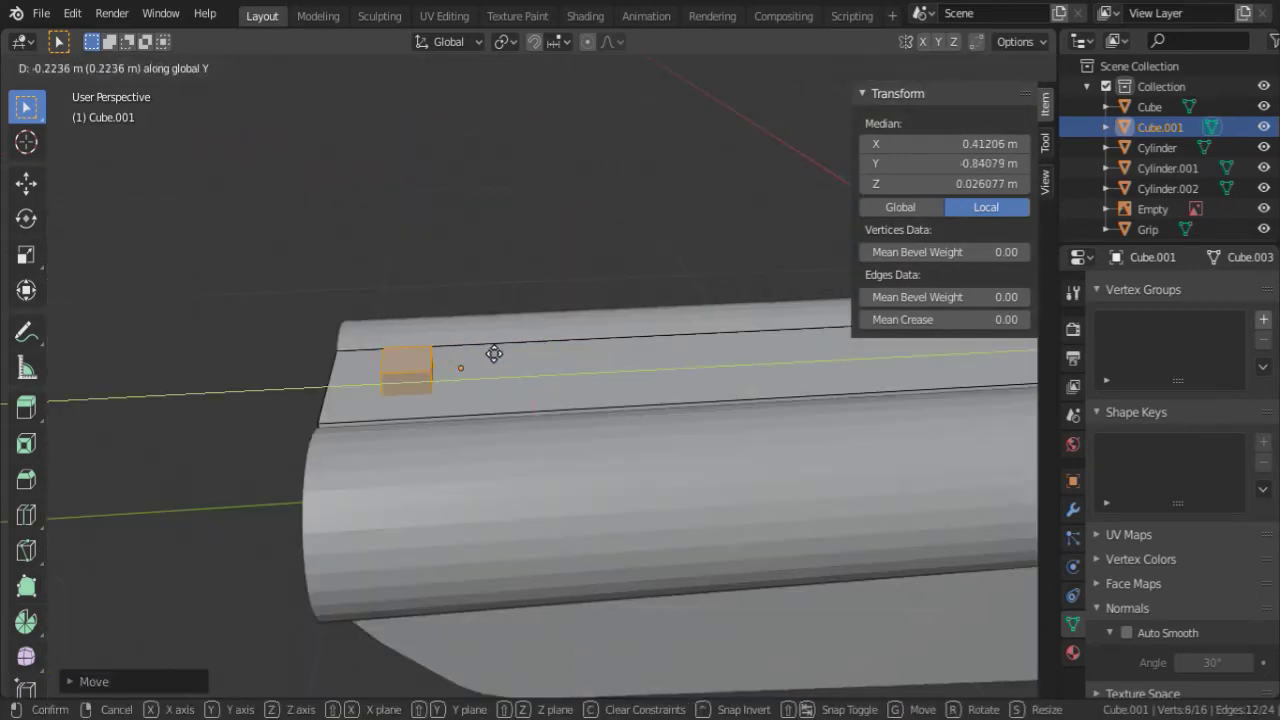
key(g)
key(z)
key(Return)
middle_drag(456, 368, 600, 380)
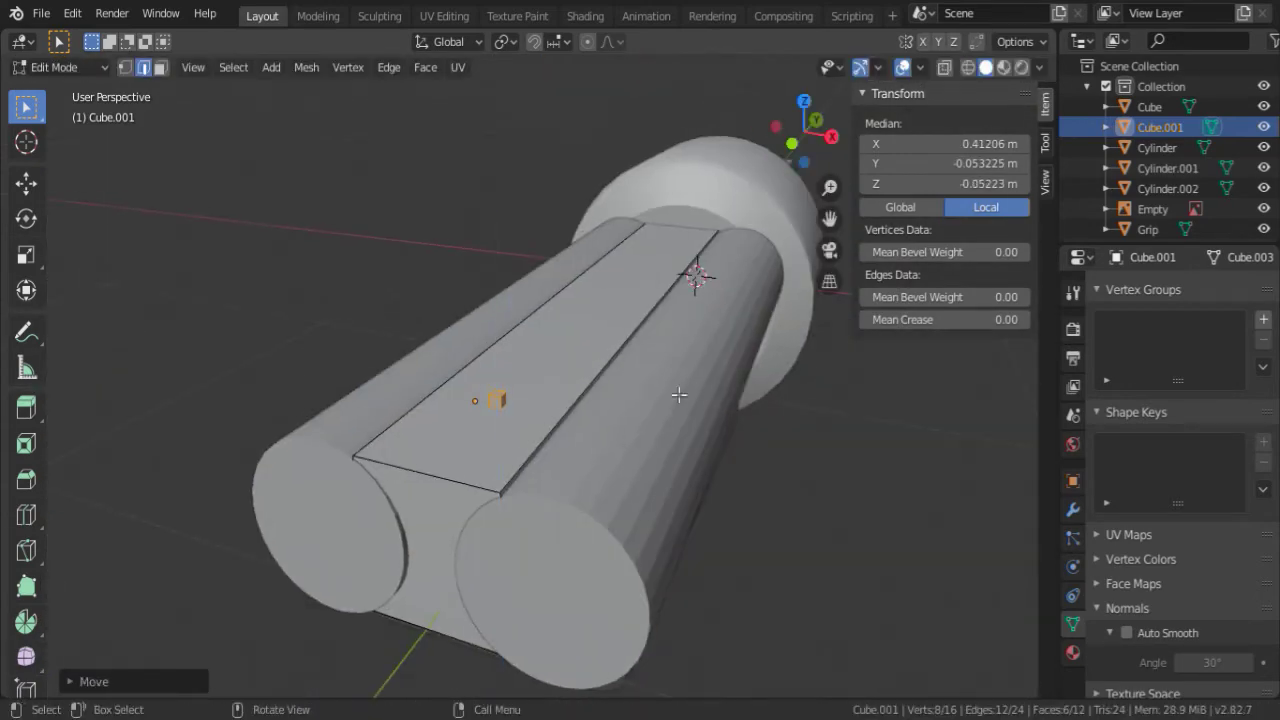
key(KP_1)
key(KP_8)
key(KP_1)
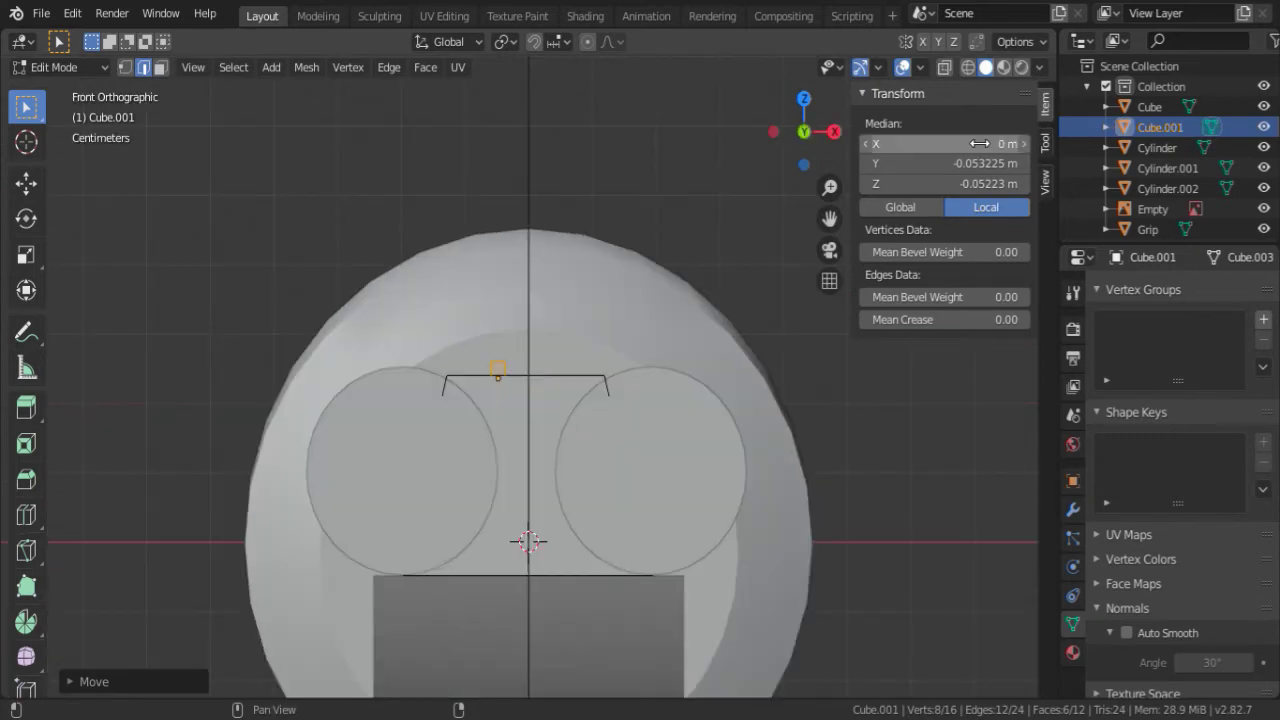
- Center the front sight at Median X 0 and return to Object Mode
key(Tab)
mouse_move(586, 334)
middle_down()
mouse_move(550, 374)
mouse_move(570, 408)
mouse_move(925, 122)
mouse_move(551, 420)
mouse_move(634, 480)
mouse_move(749, 468)
middle_up()
key(Tab)
click(592, 372)
key(Tab)
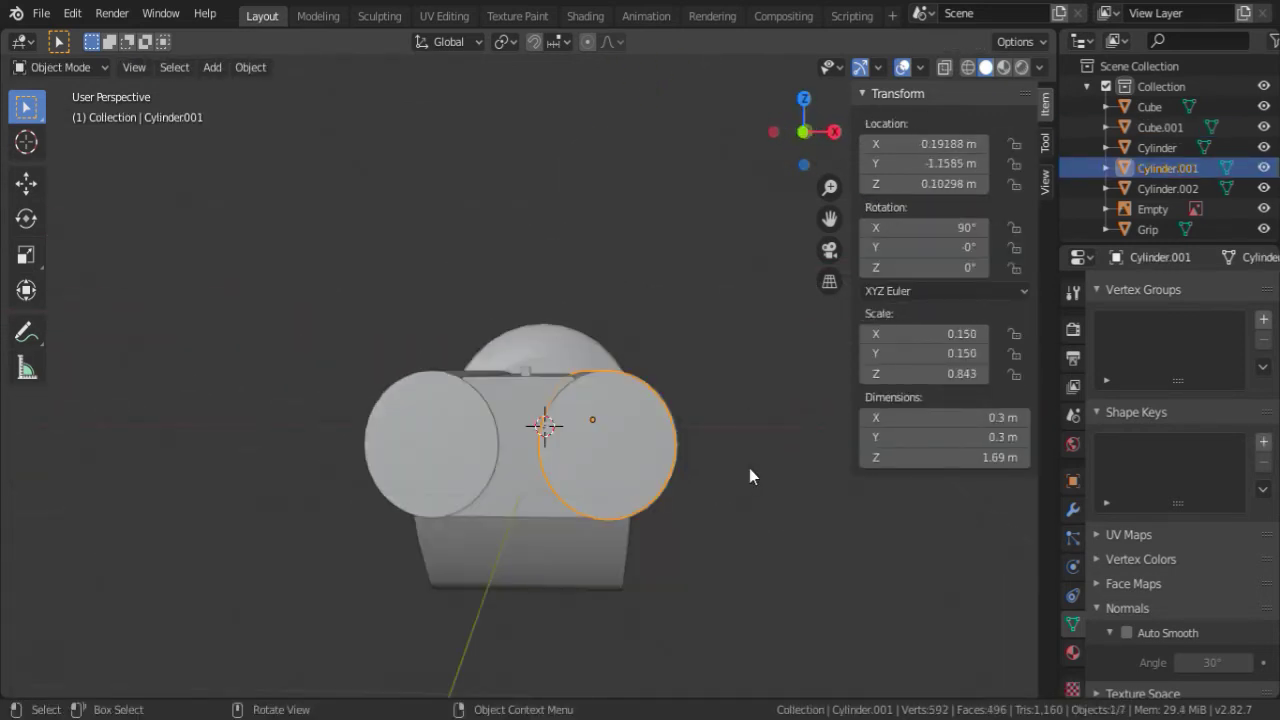
key(KP_1)
click(469, 440)
key(g)
key(x)
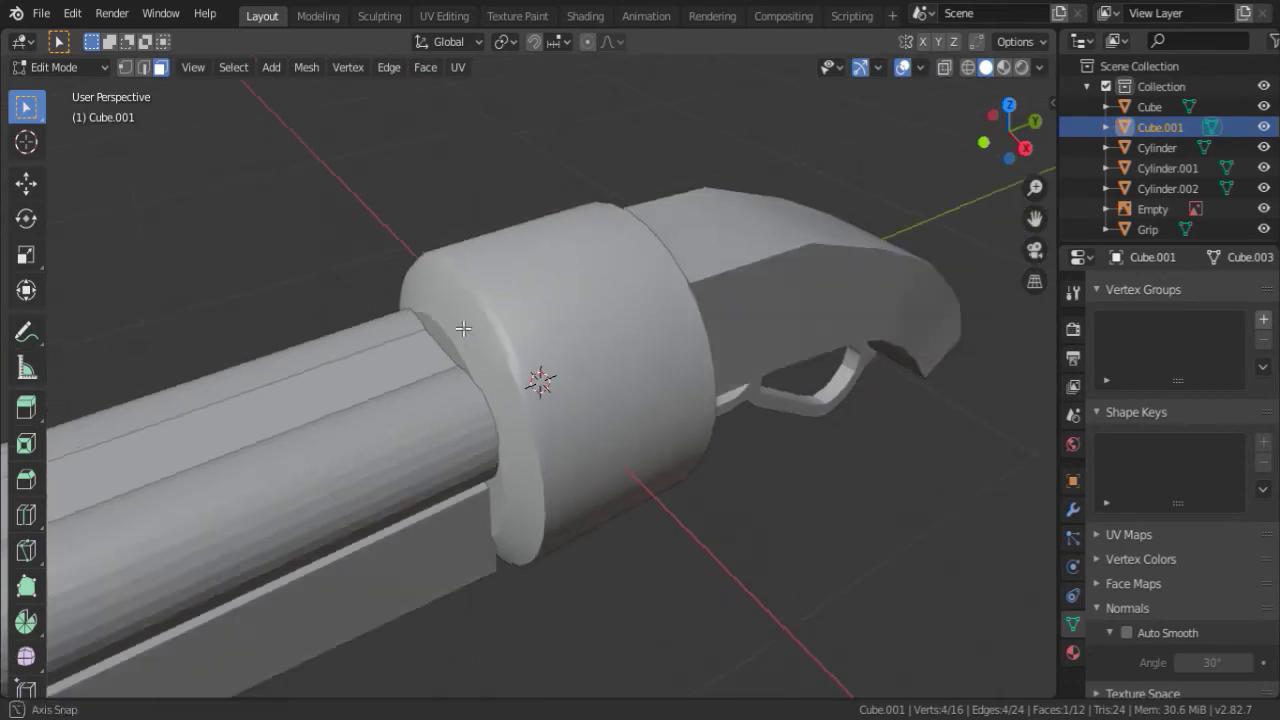
- Move the sight block back toward the cylinder along Y and raise its top face into an L-shape
middle_drag(418, 316, 187, 541)
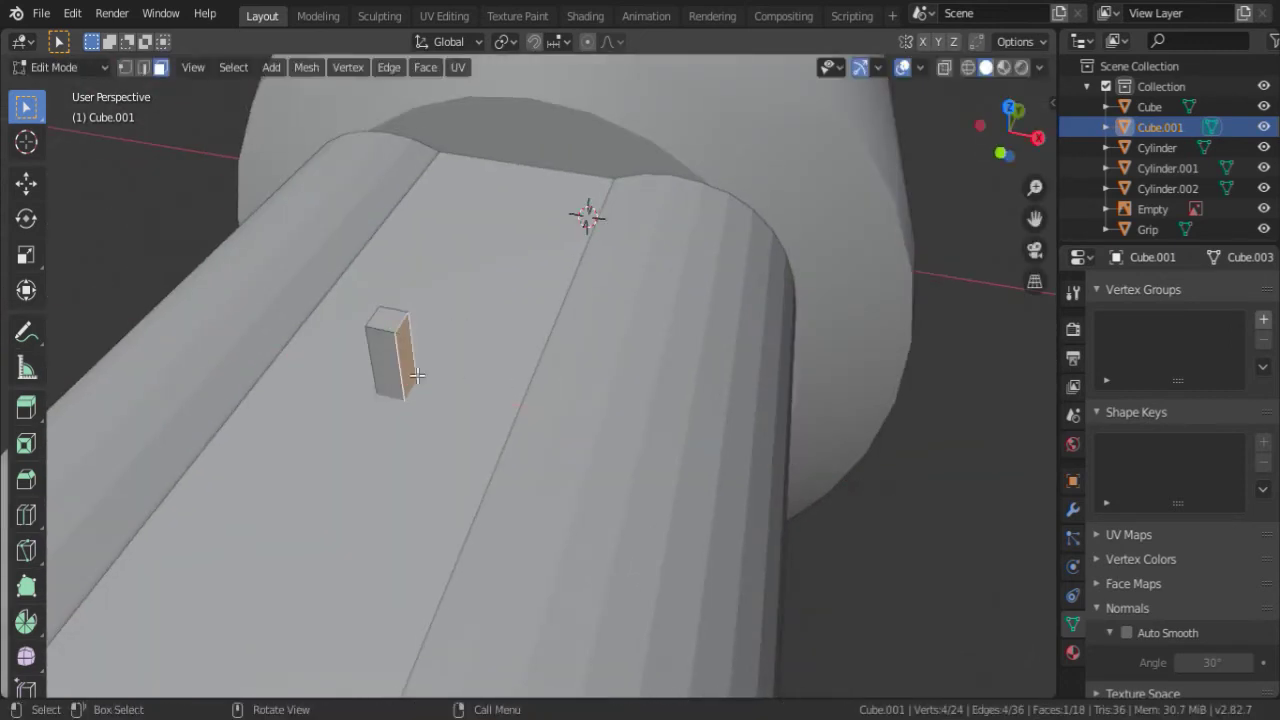
key(g)
key(y)
click(520, 266)
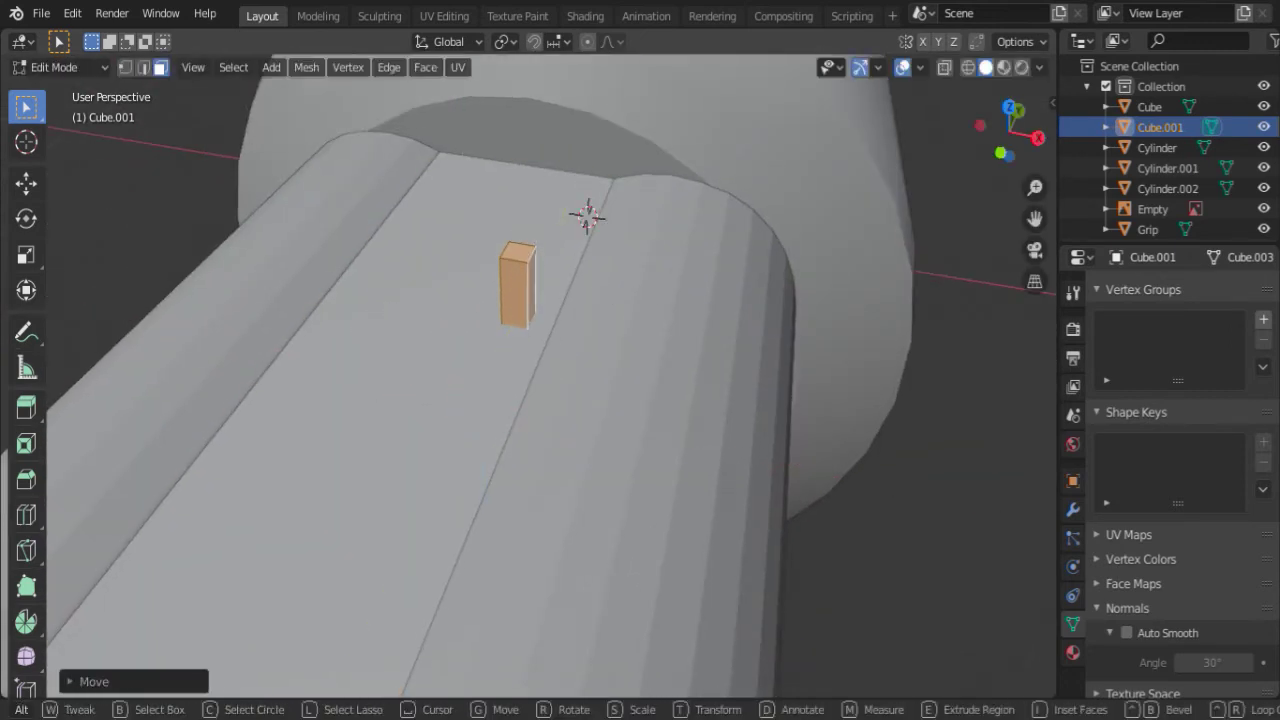
scroll(592, 307, down, 2)
click(480, 446)
key(g)
key(z)
click(294, 306)
mouse_move(294, 306)
middle_down()
mouse_move(652, 364)
mouse_move(594, 411)
middle_up()
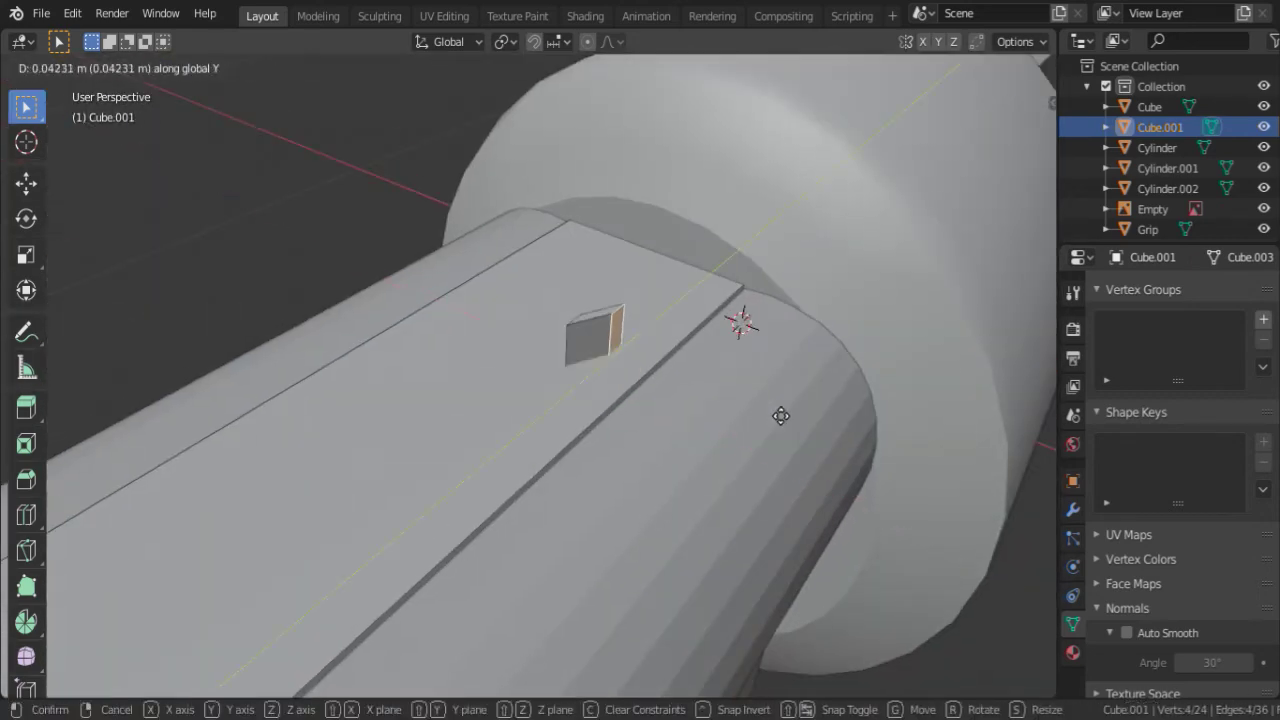
click(781, 415)
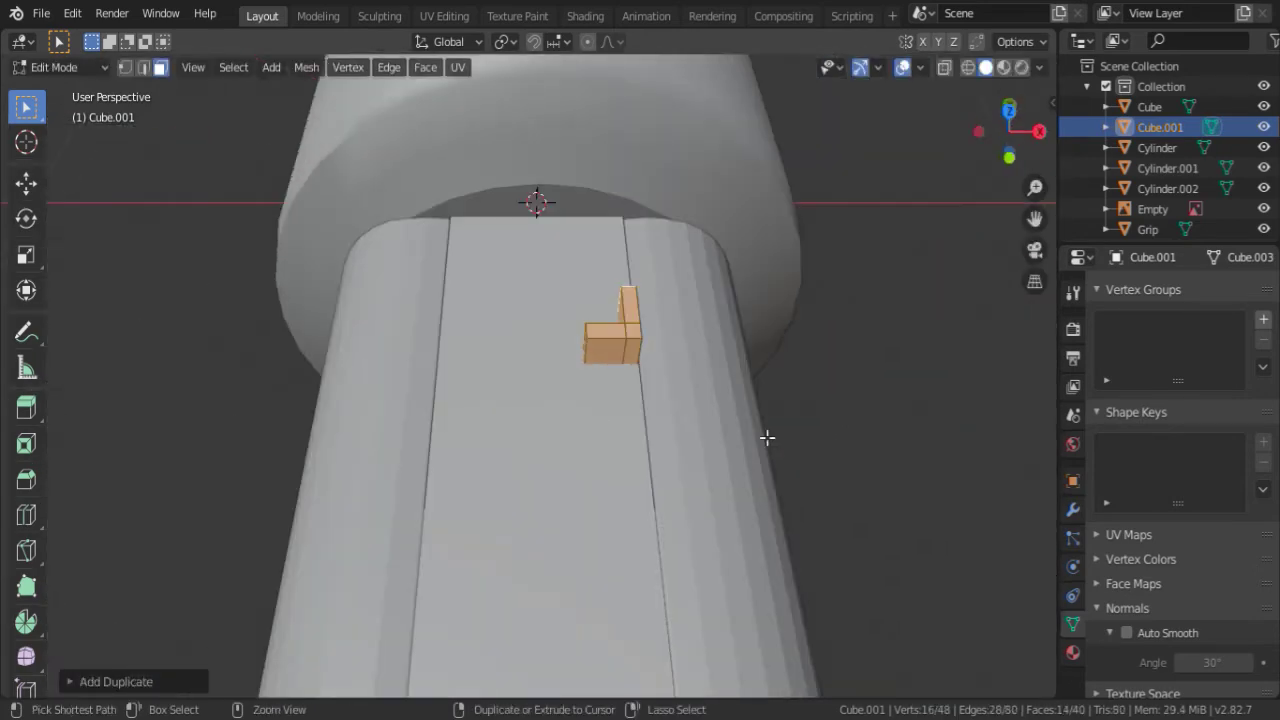
- Duplicate the L-shaped piece beside the original along X and narrow both along X
key(g)
key(x)
click(694, 403)
mouse_move(694, 403)
middle_down()
mouse_move(634, 283)
mouse_move(795, 225)
middle_up()
click(634, 283)
key(s)
key(x)
click(386, 220)
scroll(408, 263, down, 5)
- Leave Edit Mode, check the barrel cylinder's mesh, and save the file
key(Tab)
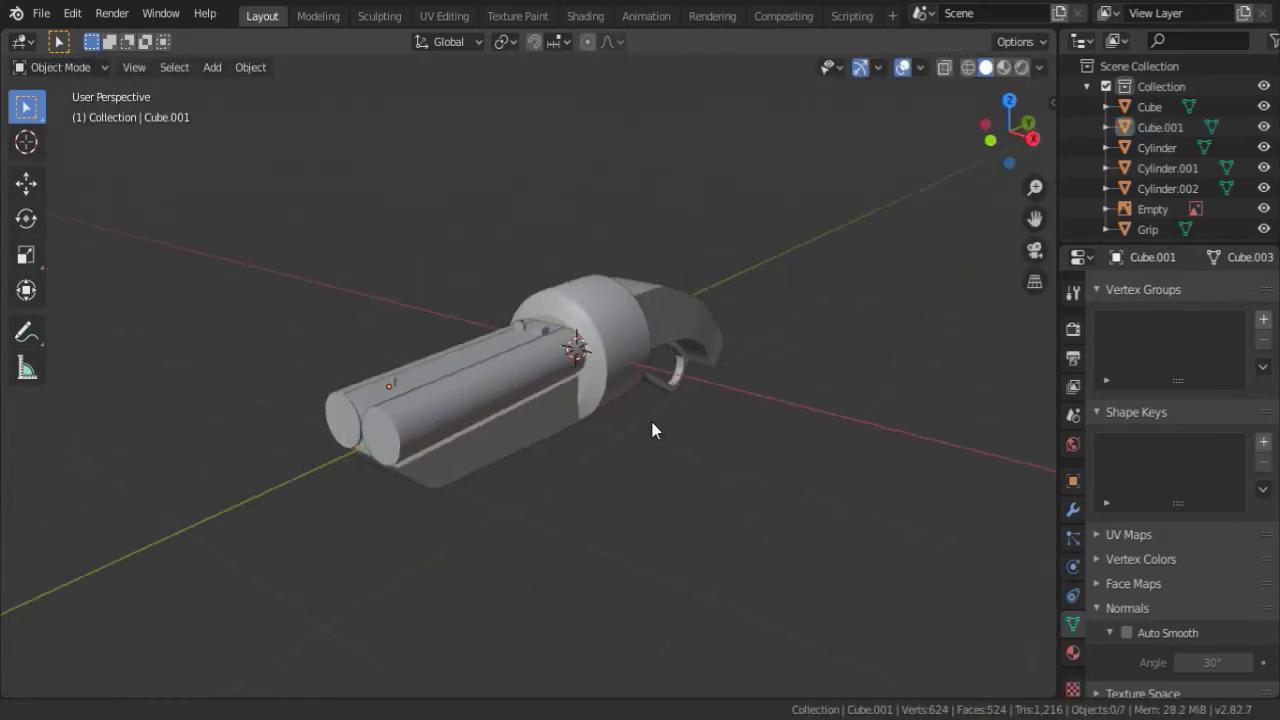
middle_drag(651, 429, 600, 420)
scroll(437, 397, up, 2)
click(437, 397)
key(Tab)
key(Tab)
mouse_move(663, 497)
middle_down()
mouse_move(511, 437)
mouse_move(521, 374)
middle_up()
key(ctrl+s)
- Add a Boolean modifier to Cube.001 with Cylinder.001 as the cutter, then undo it
click(521, 374)
click(1073, 538)
click(1073, 510)
click(1180, 289)
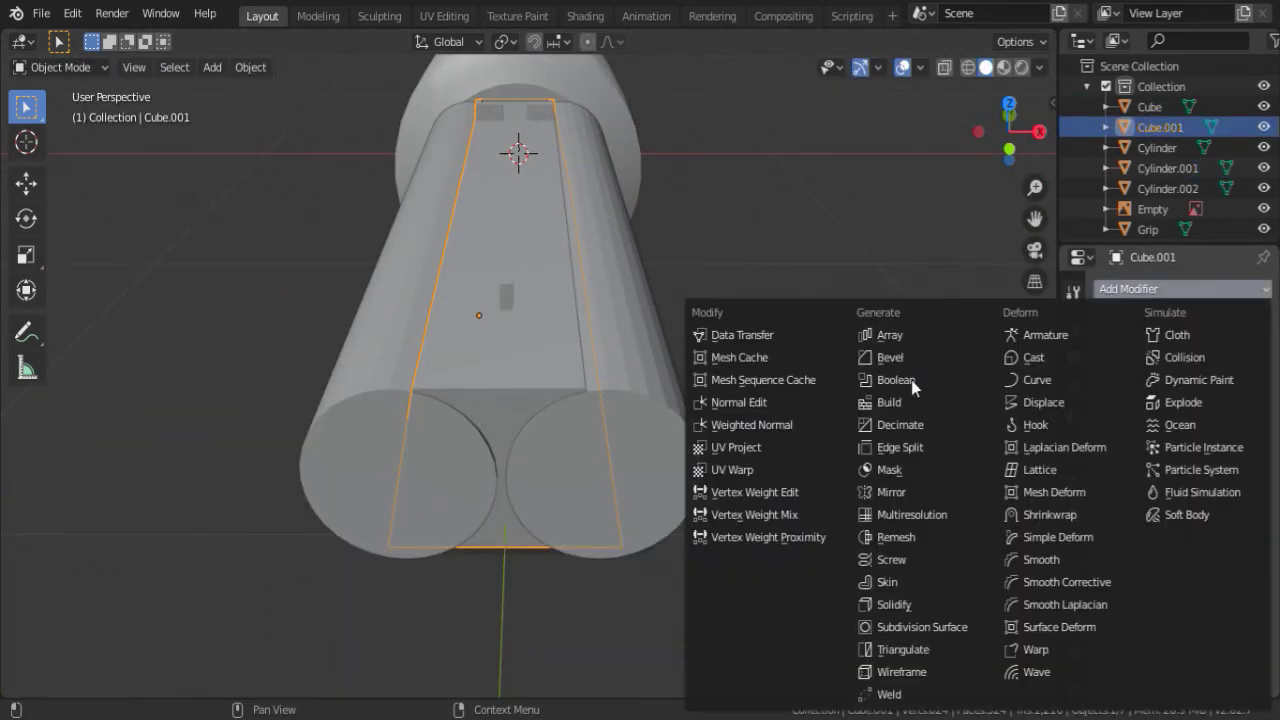
click(894, 294)
click(1208, 403)
click(1100, 491)
shift+click(678, 432)
key(ctrl+z)
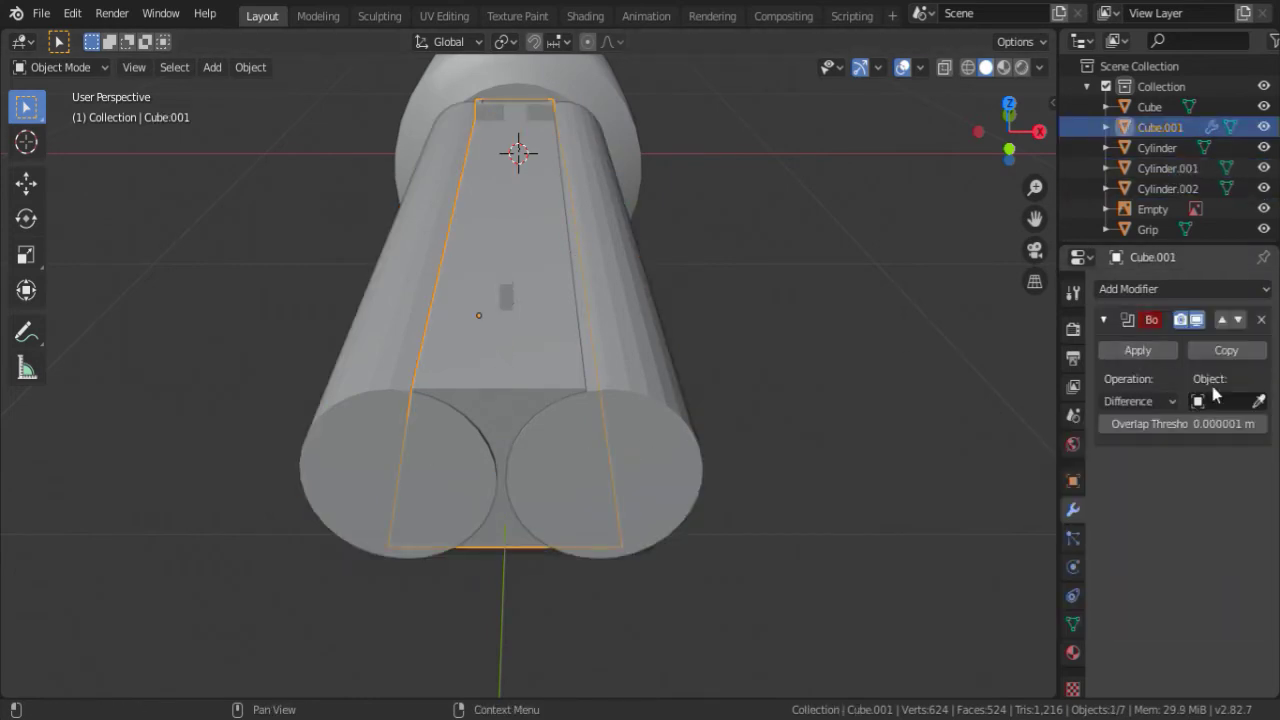
click(704, 481)
key(ctrl+z)
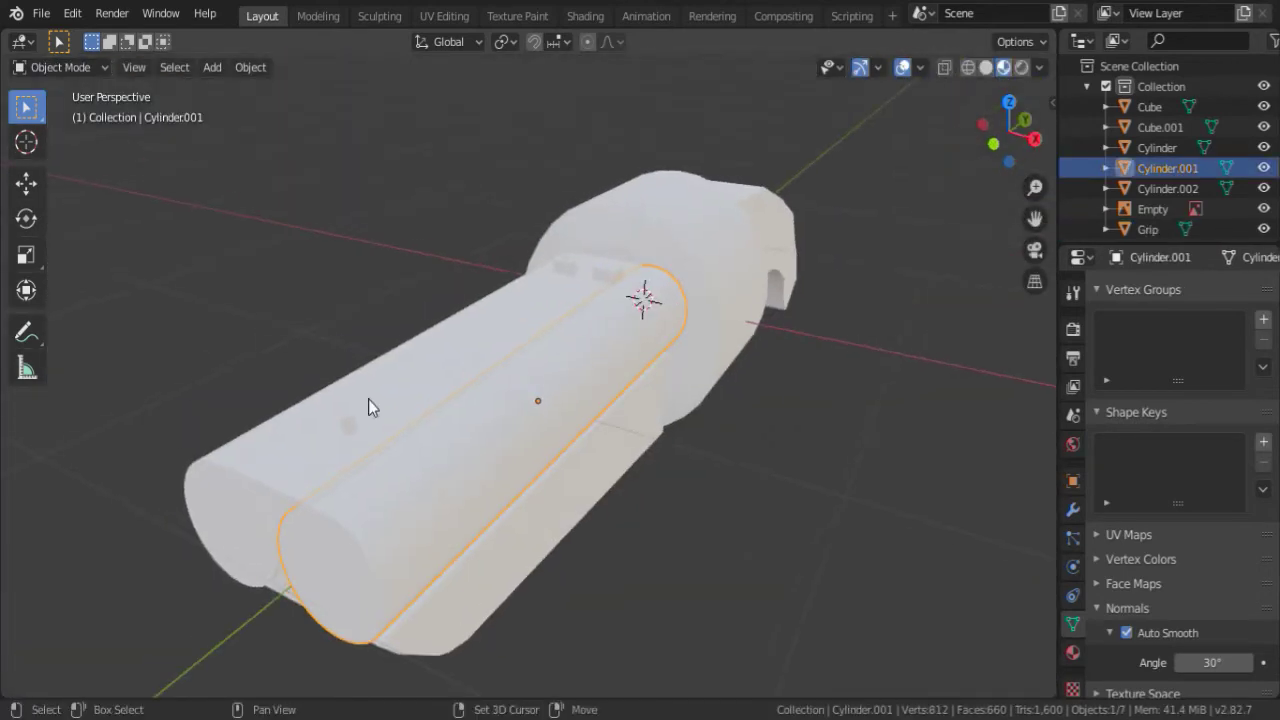
- Create a new darker grey material named Barrel on Cylinder.001
click(1072, 652)
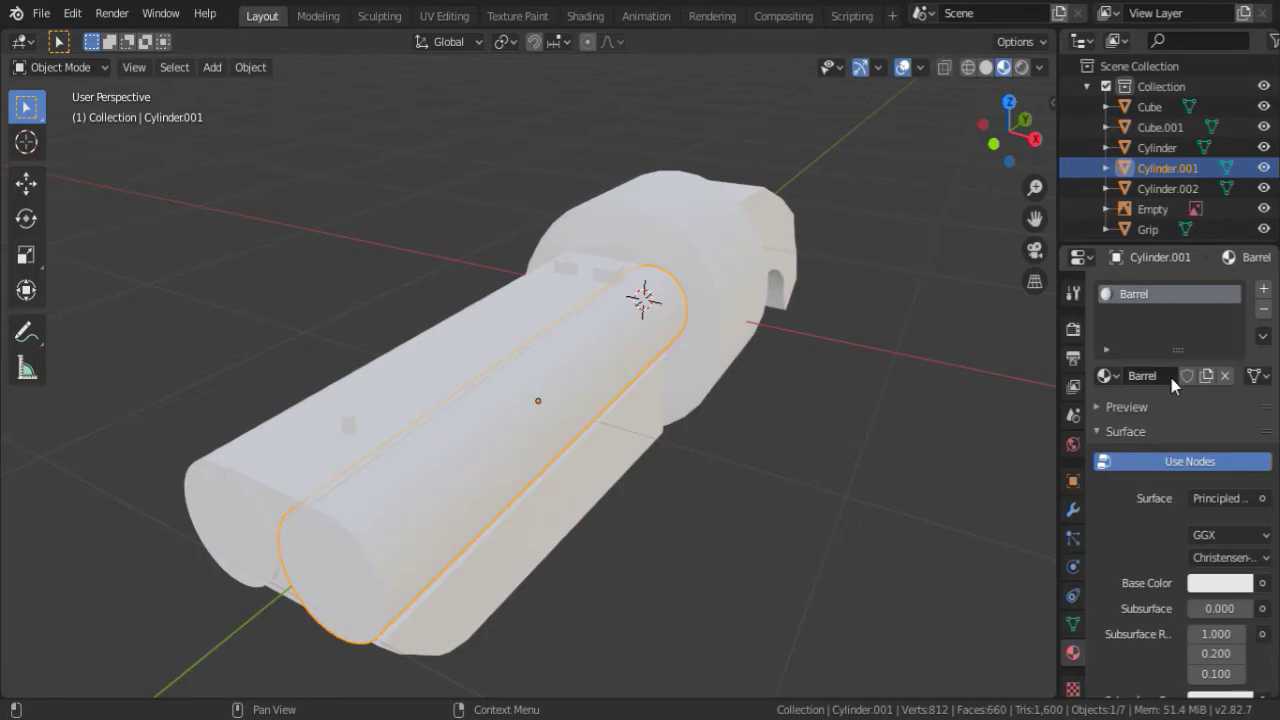
click(1219, 582)
drag(1245, 300, 1245, 420)
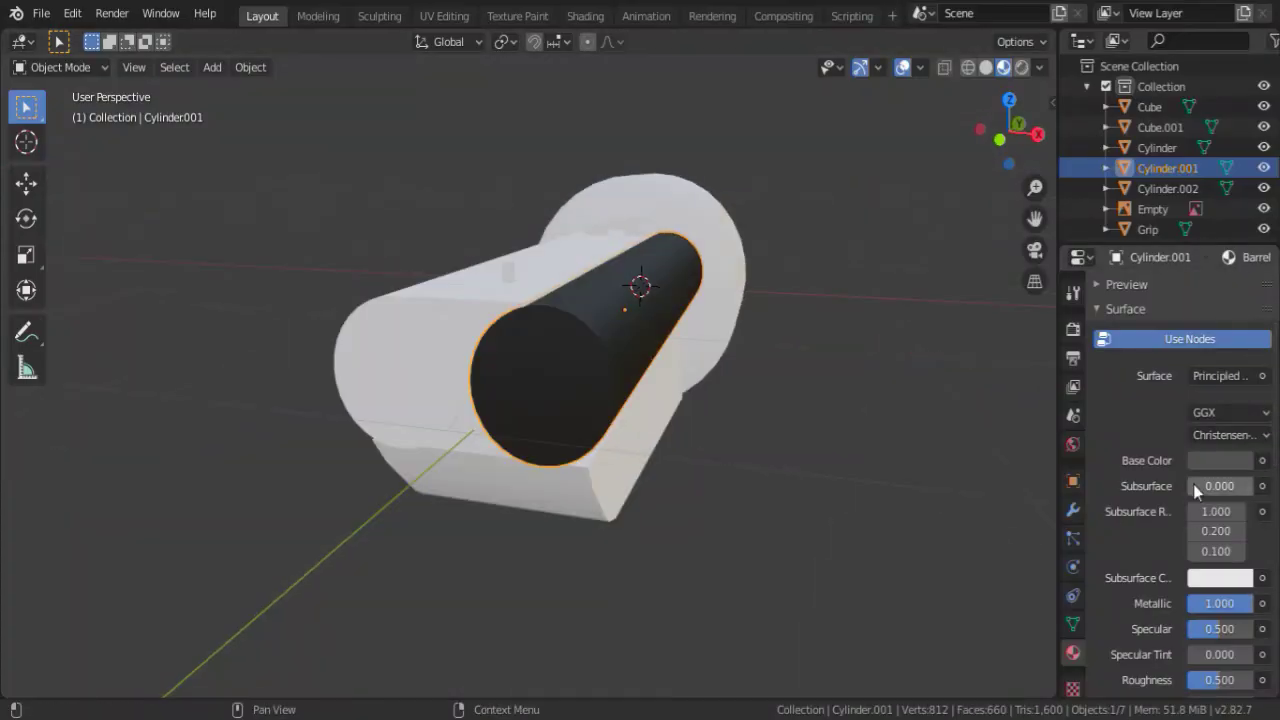
click(1205, 461)
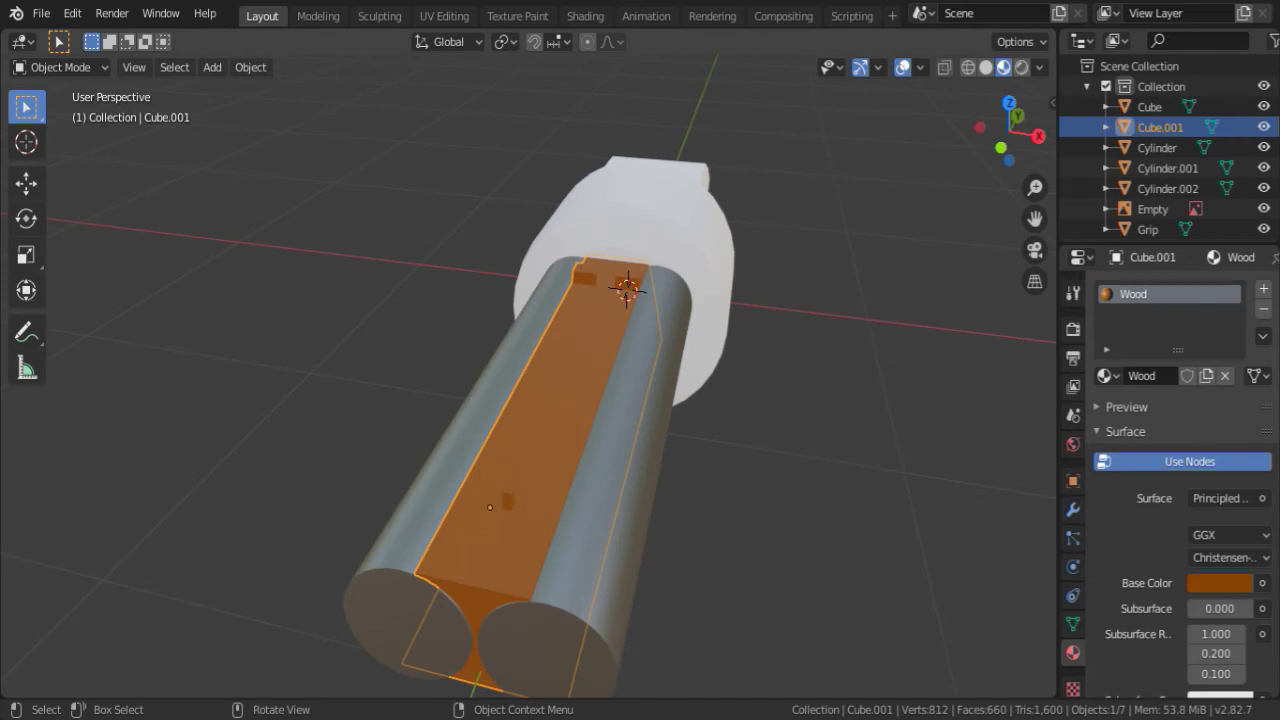
- Assign the Barrel material to Cube.001 and rename its copy to Barrel2
click(1105, 376)
click(950, 400)
middle_drag(553, 324, 700, 300)
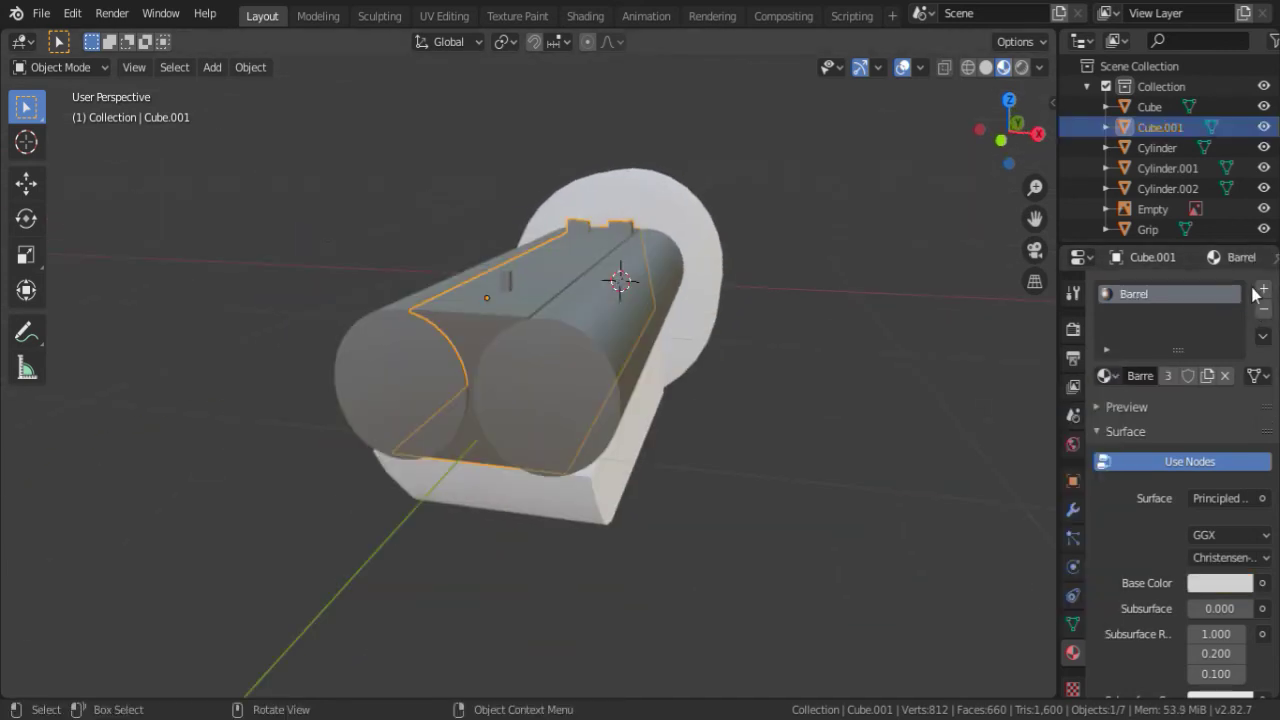
text(2)
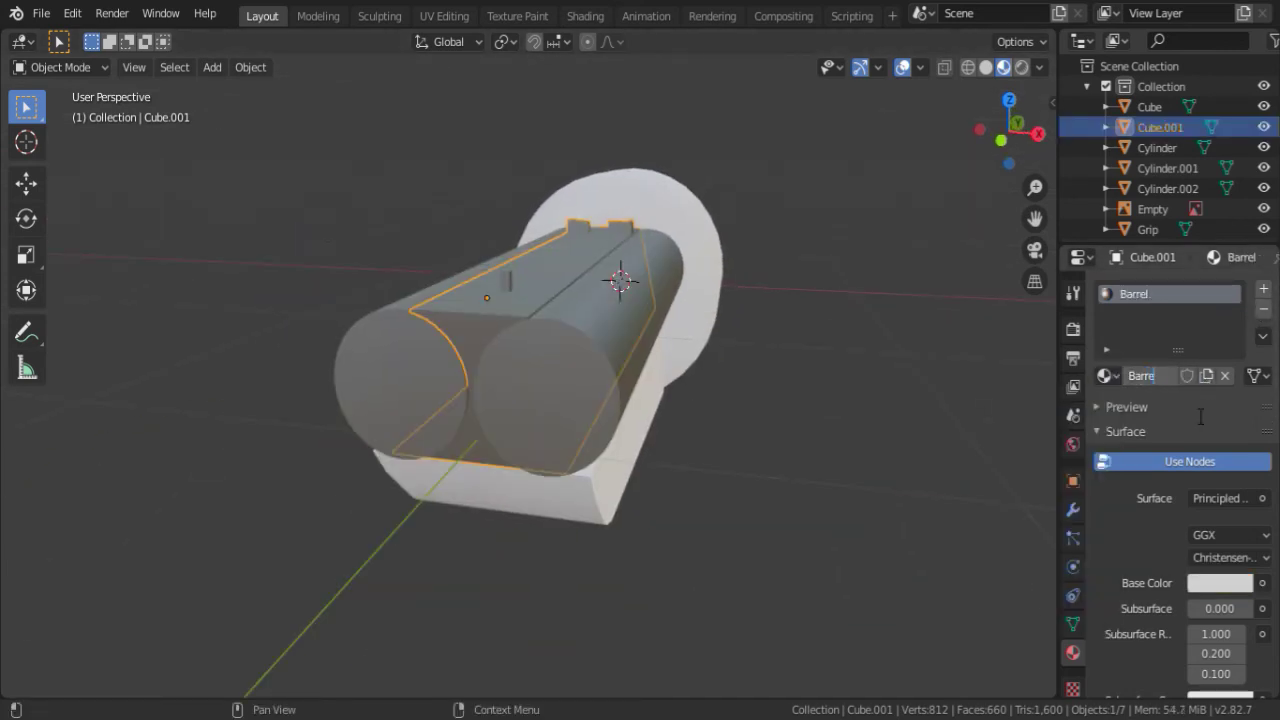
key(Return)
middle_drag(680, 380, 719, 376)
- Assign the Barrel.001 material to the revolving Cylinder ring, then select the grip
click(545, 340)
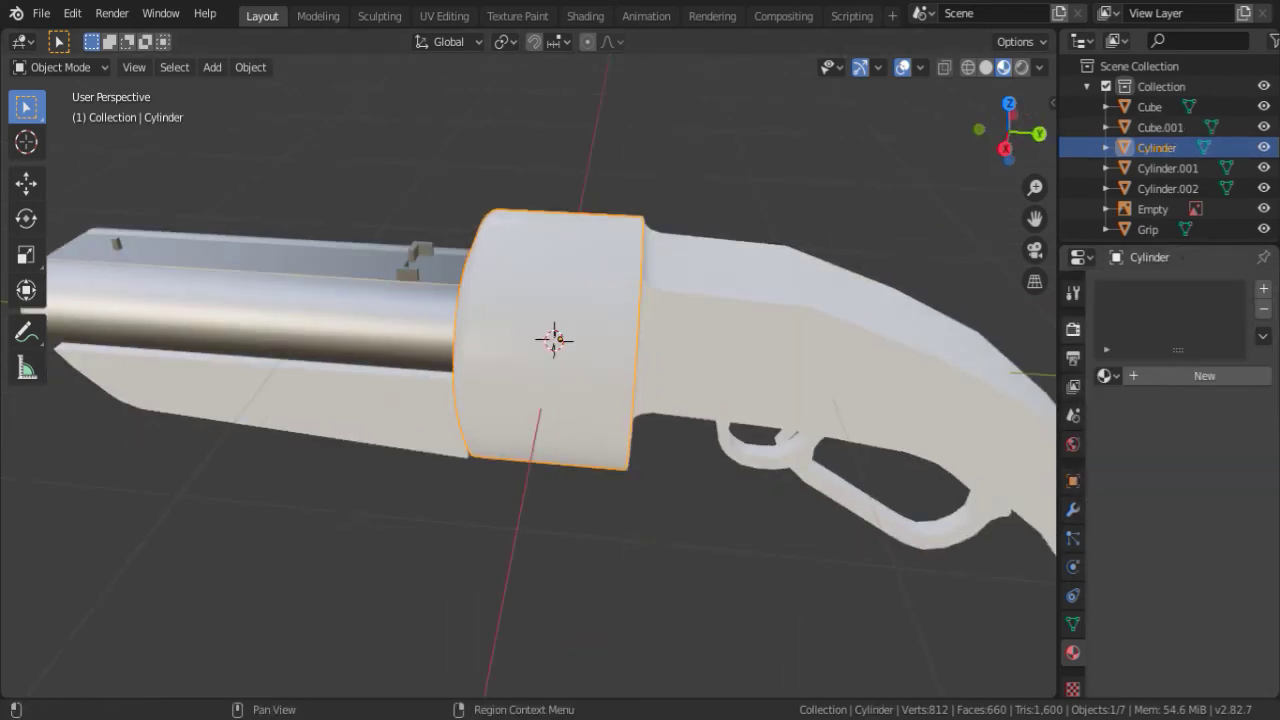
mouse_move(545, 340)
middle_down()
mouse_move(542, 353)
mouse_move(679, 287)
mouse_move(639, 361)
mouse_move(361, 263)
middle_up()
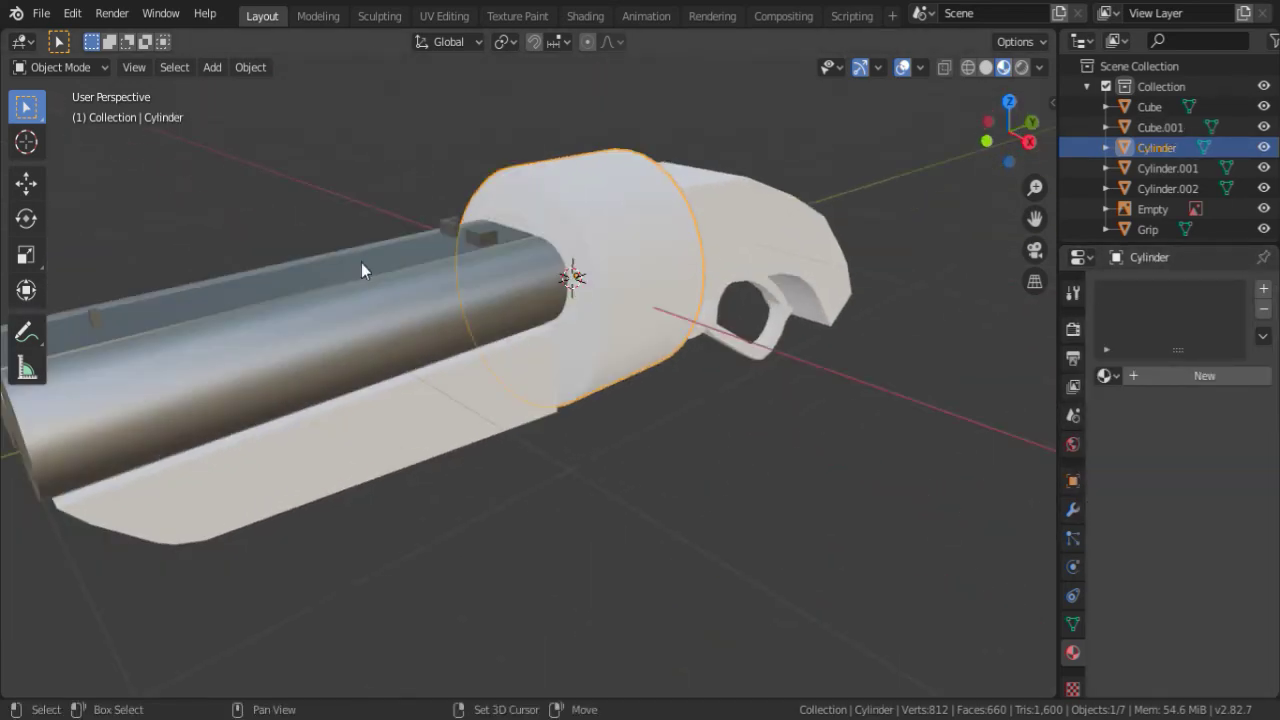
click(361, 263)
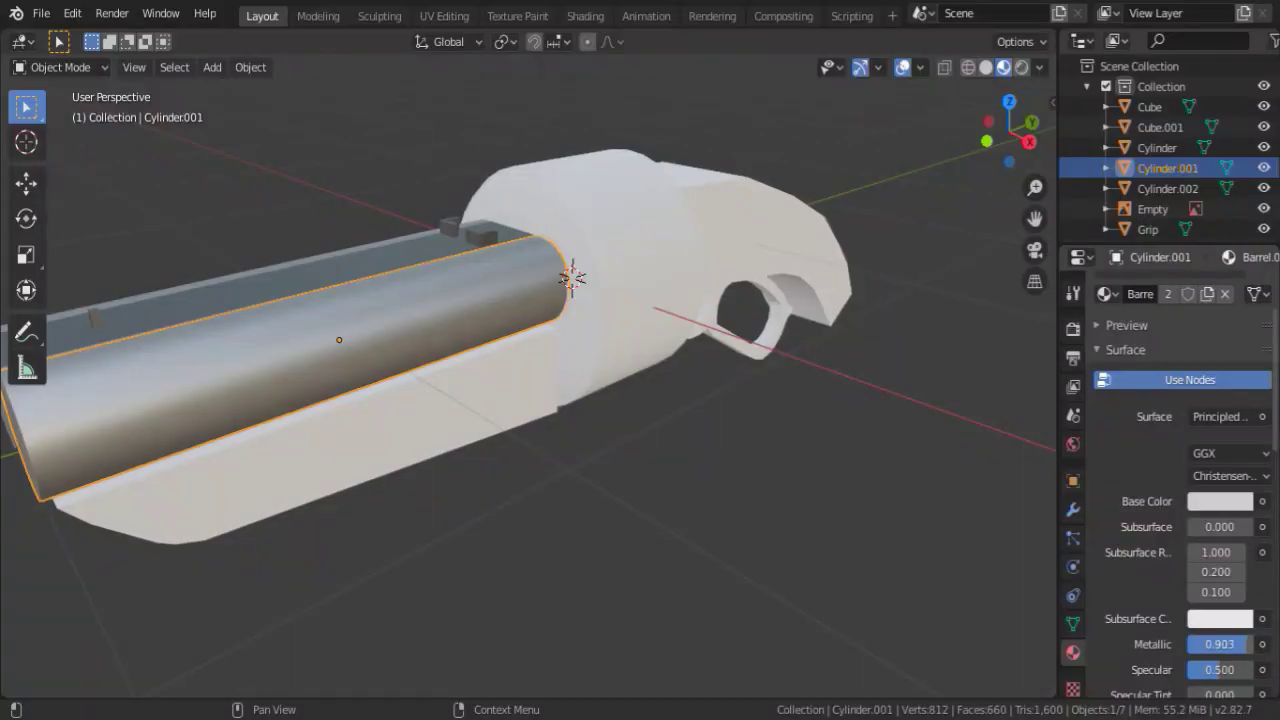
middle_drag(646, 240, 700, 300)
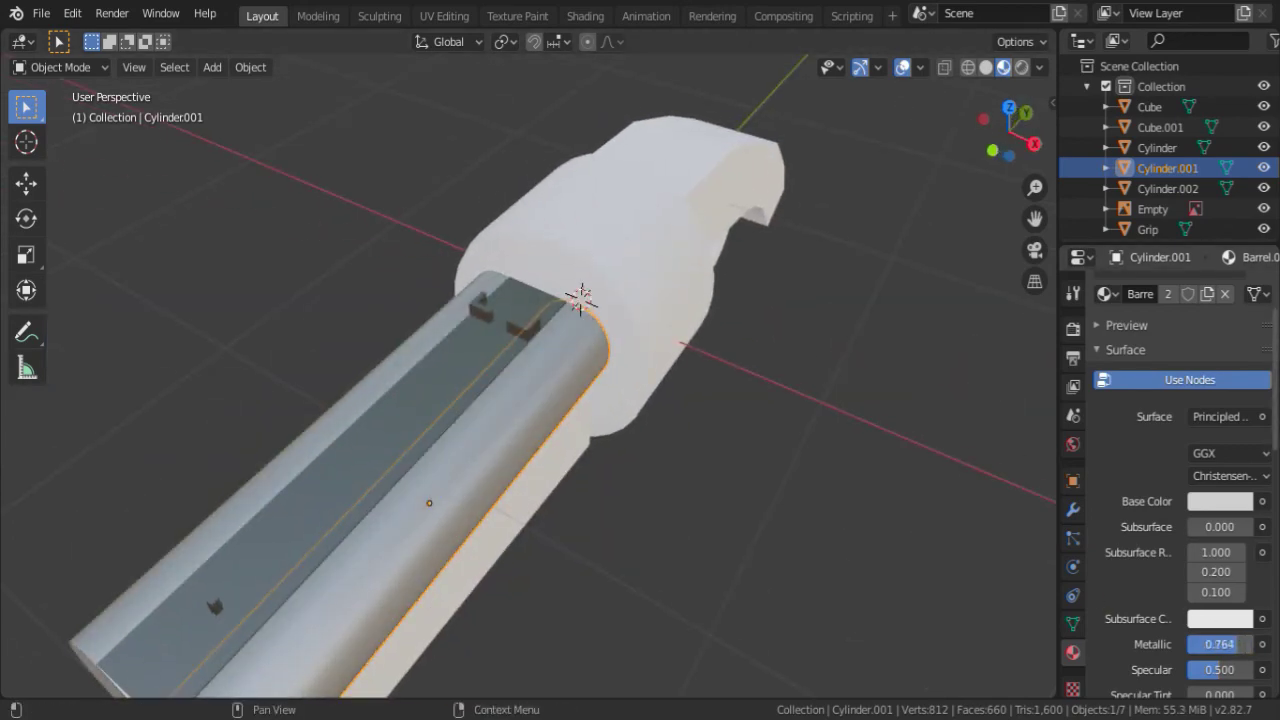
scroll(1258, 385, up, 2)
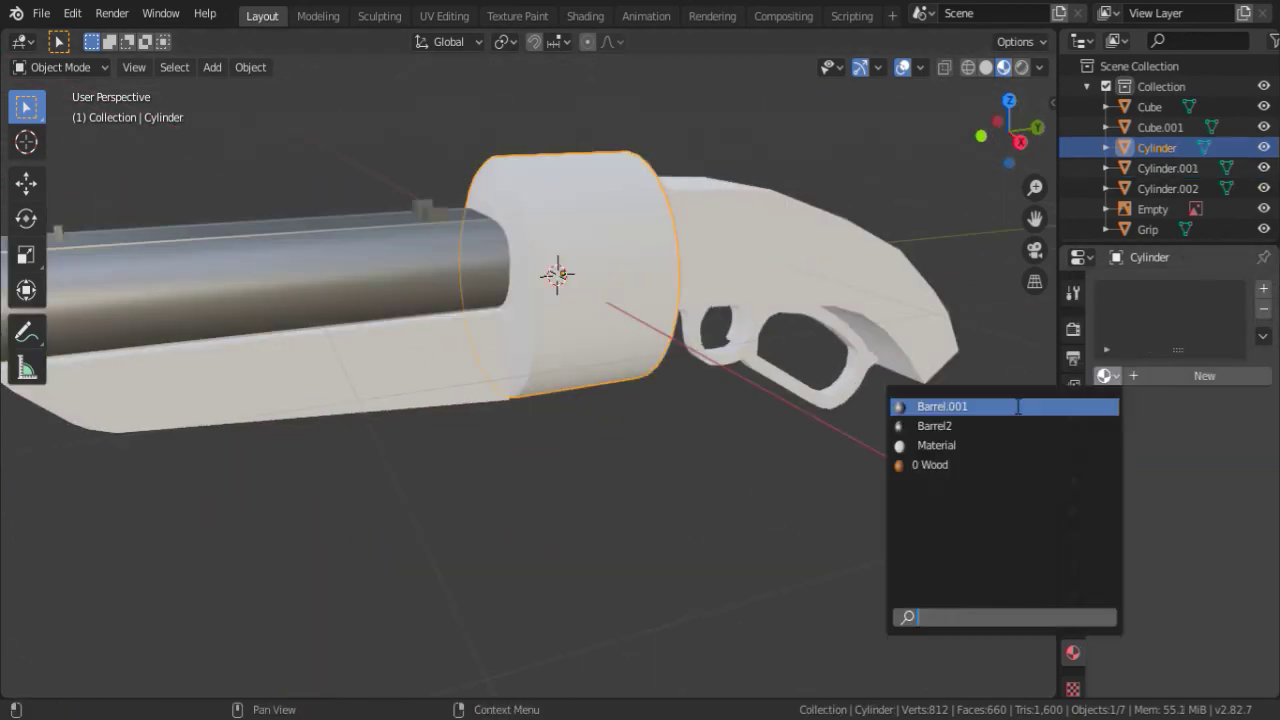
click(942, 406)
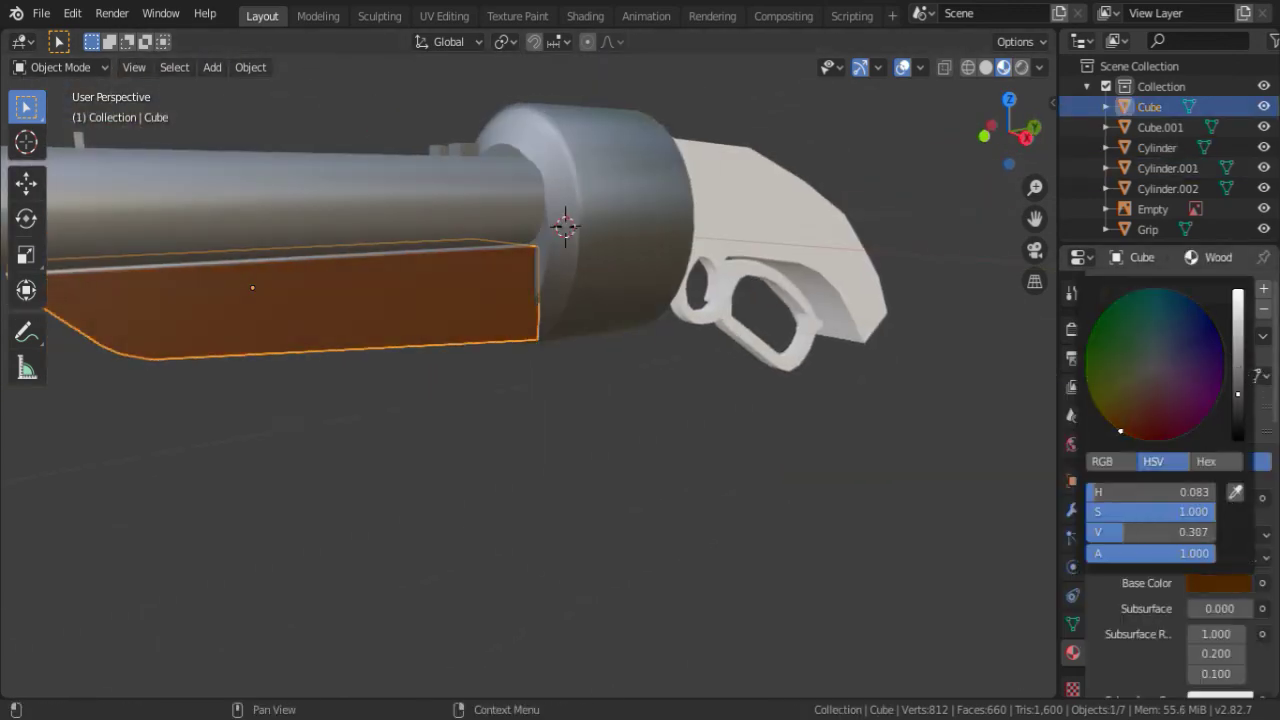
scroll(1200, 605, down, 4)
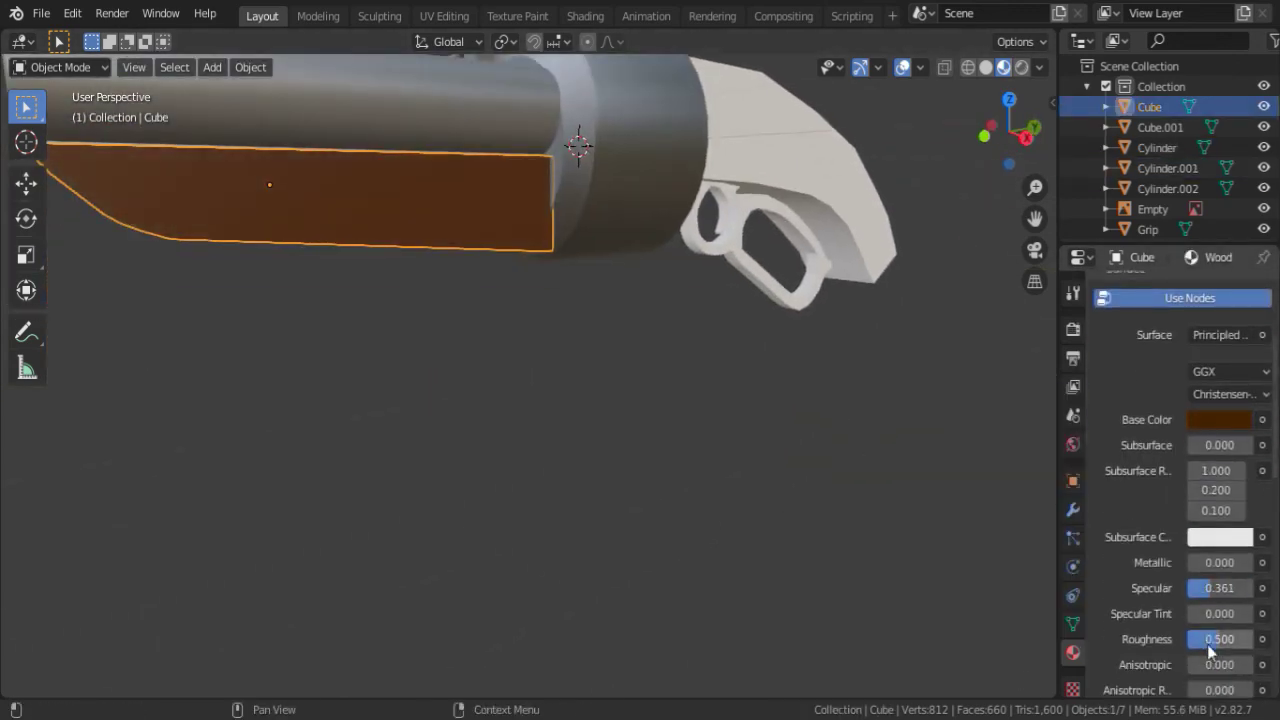
middle_drag(617, 434, 582, 230)
click(582, 230)
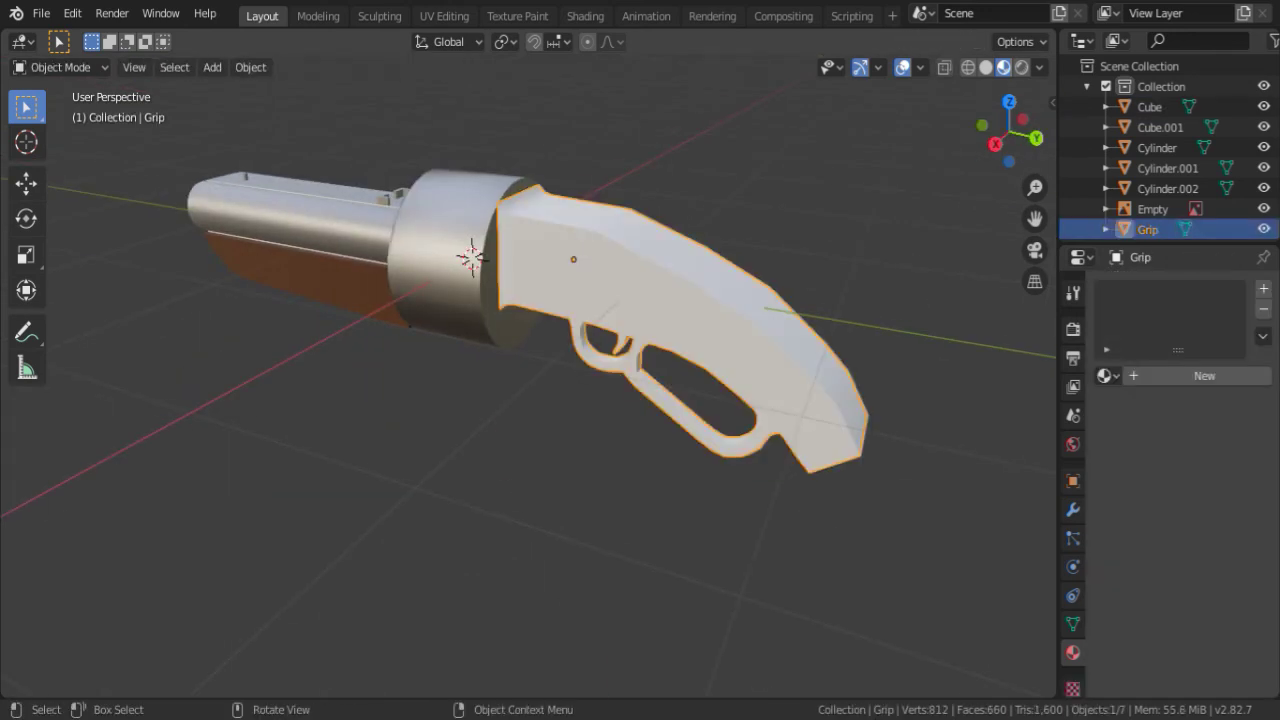
- Select the grip's front and top faces and give them the Barrel.001 material
key(Tab)
scroll(365, 265, up, 3)
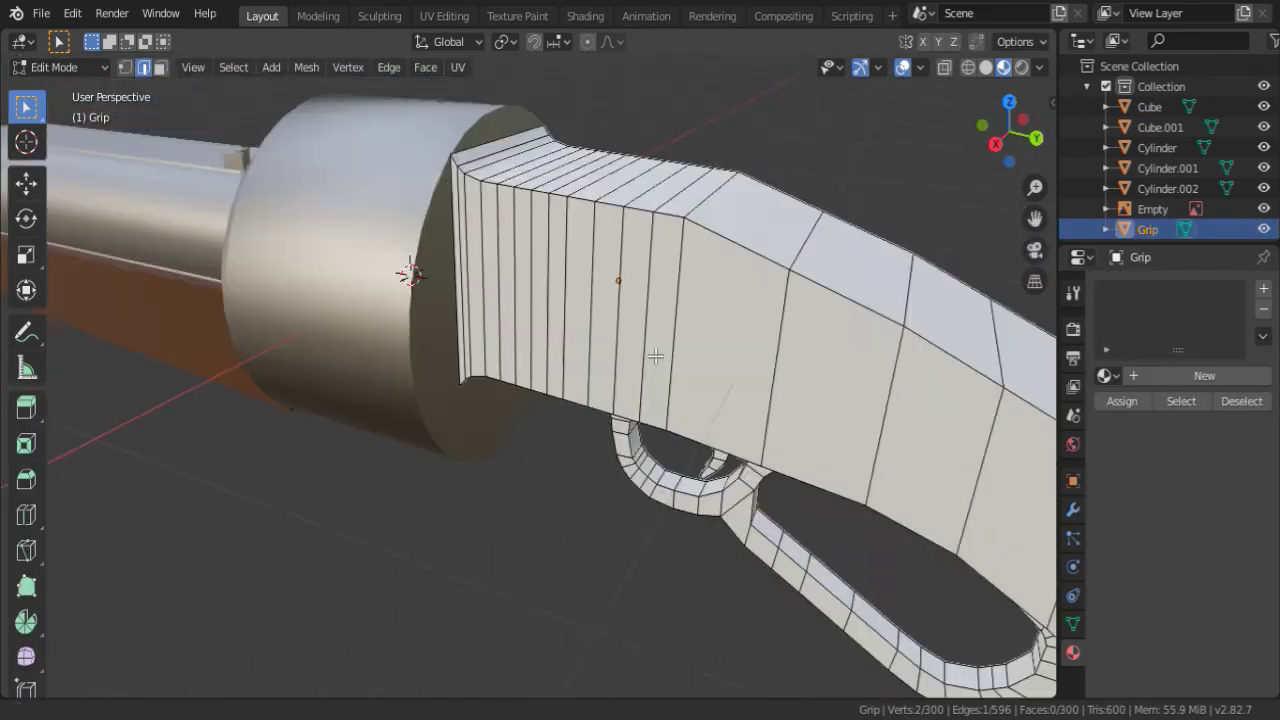
alt+click(612, 241)
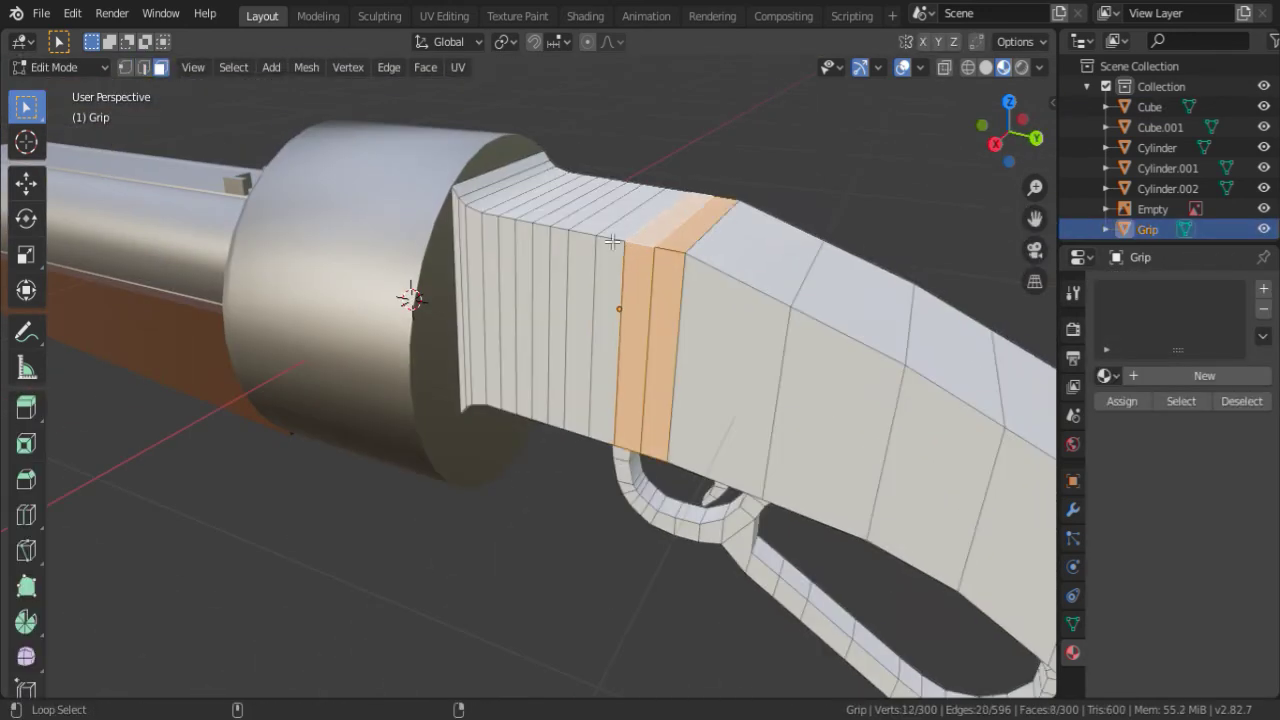
alt+shift+click(468, 196)
scroll(379, 283, up, 2)
click(1105, 375)
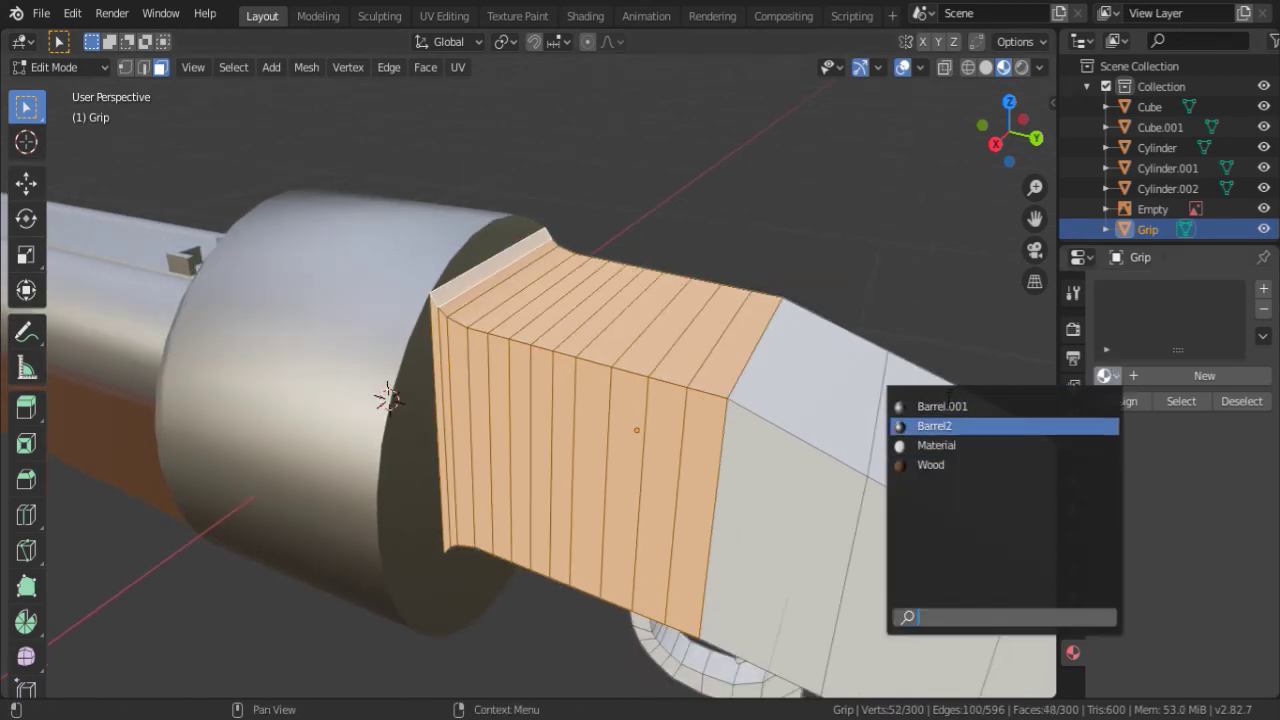
click(958, 405)
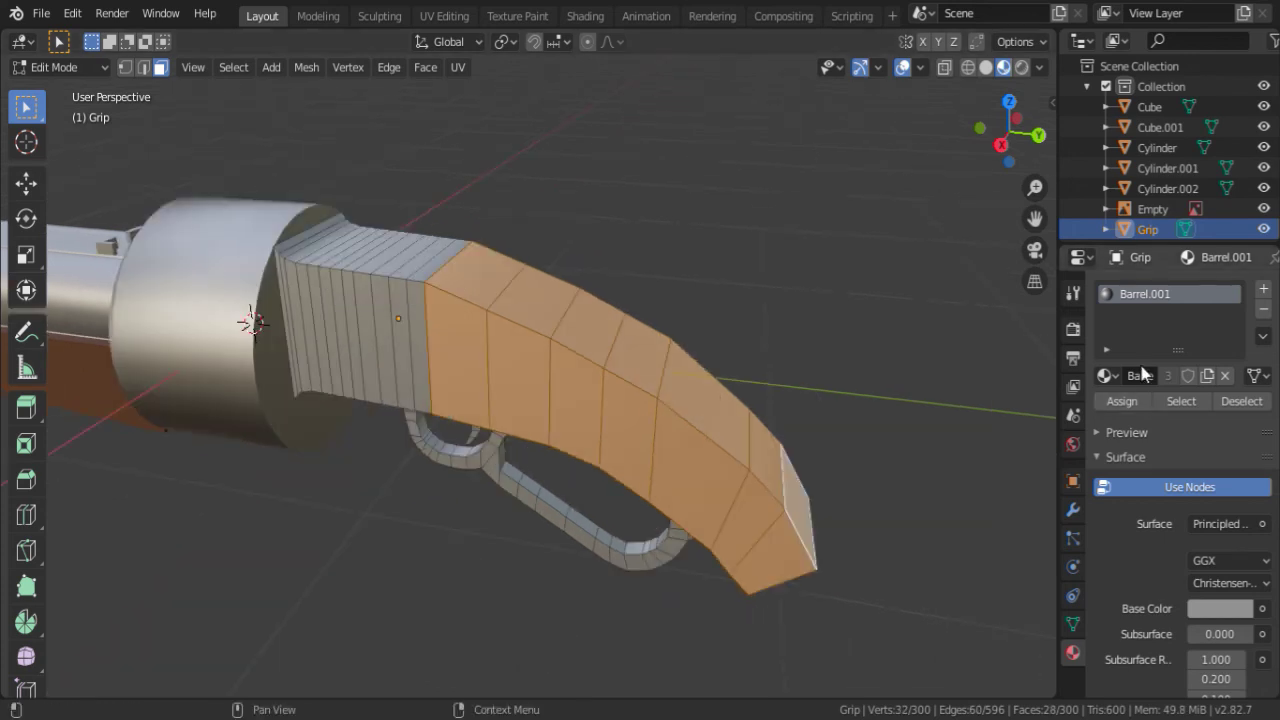
- Add a Wood material slot to the grip and assign it to the rear handle faces
click(1263, 288)
click(1105, 416)
click(929, 506)
scroll(714, 366, down, 3)
key(alt+a)
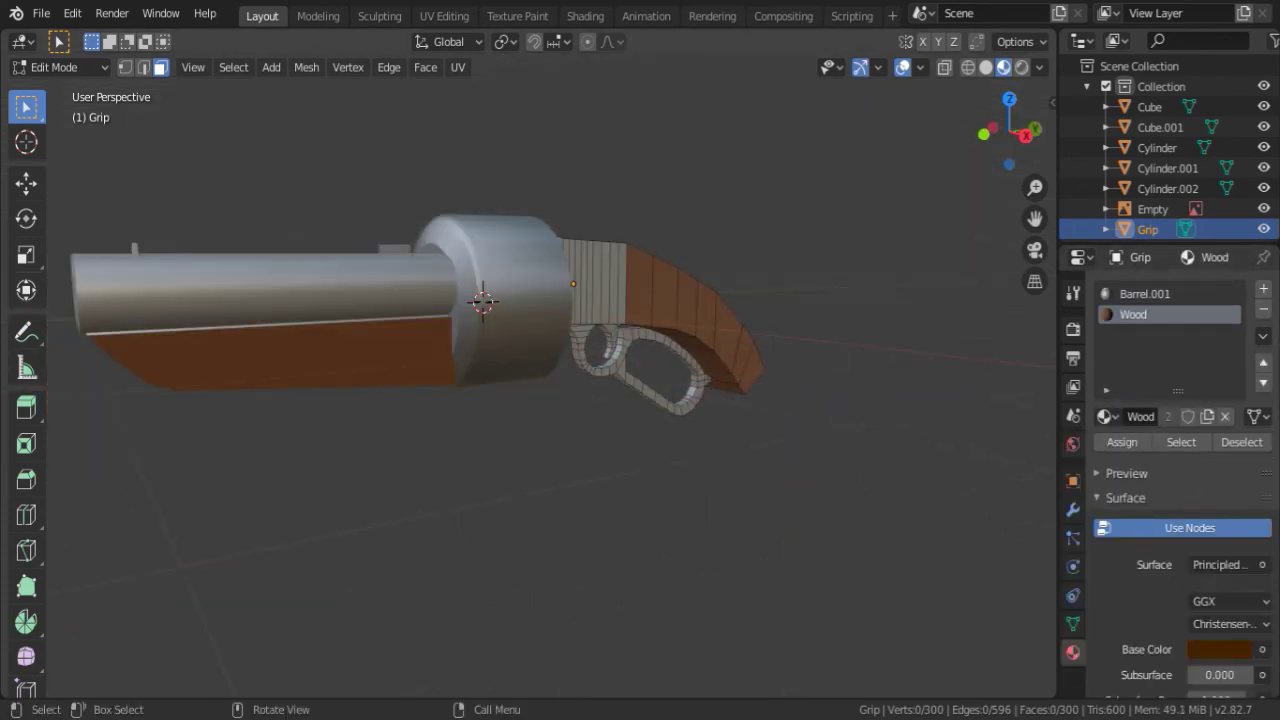
key(Tab)
- Lighten the grey Barrel2 base colour on the top rib Cube.001
middle_drag(480, 300, 574, 414)
click(520, 374)
key(Tab)
key(Tab)
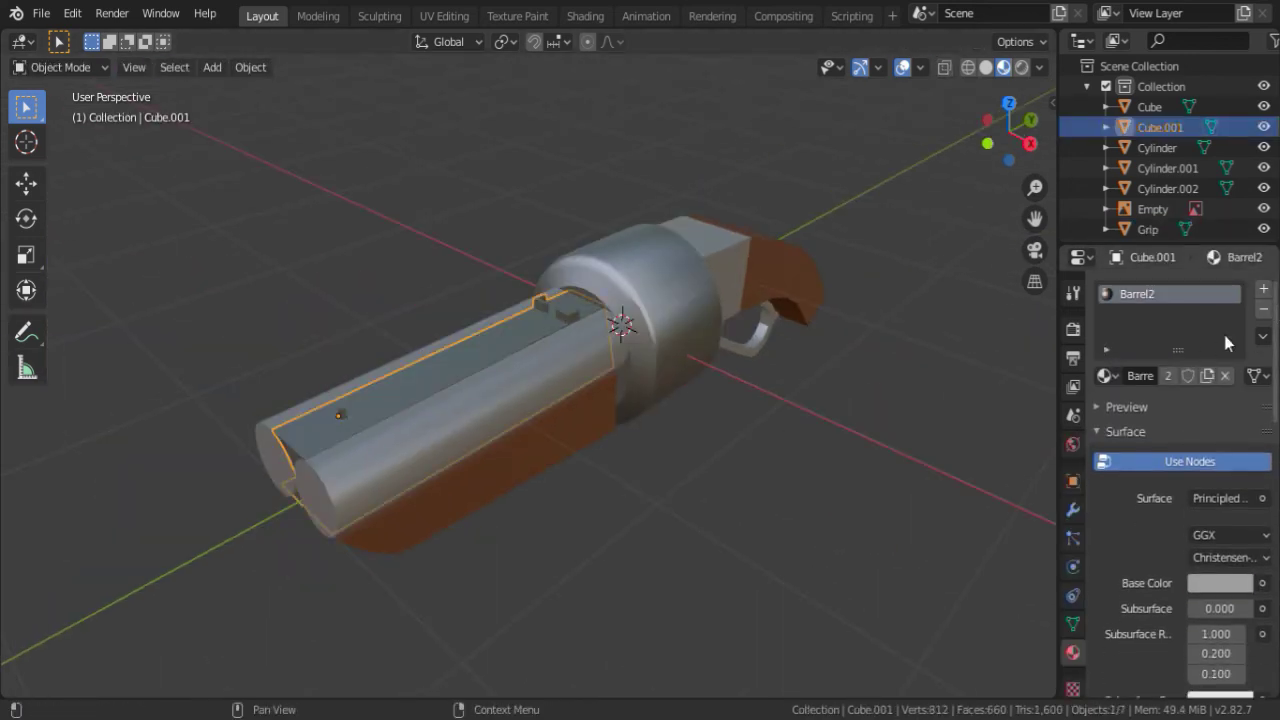
mouse_move(737, 450)
middle_down()
mouse_move(737, 516)
mouse_move(574, 360)
middle_up()
scroll(671, 399, up, 5)
scroll(671, 399, down, 3)
click(1220, 583)
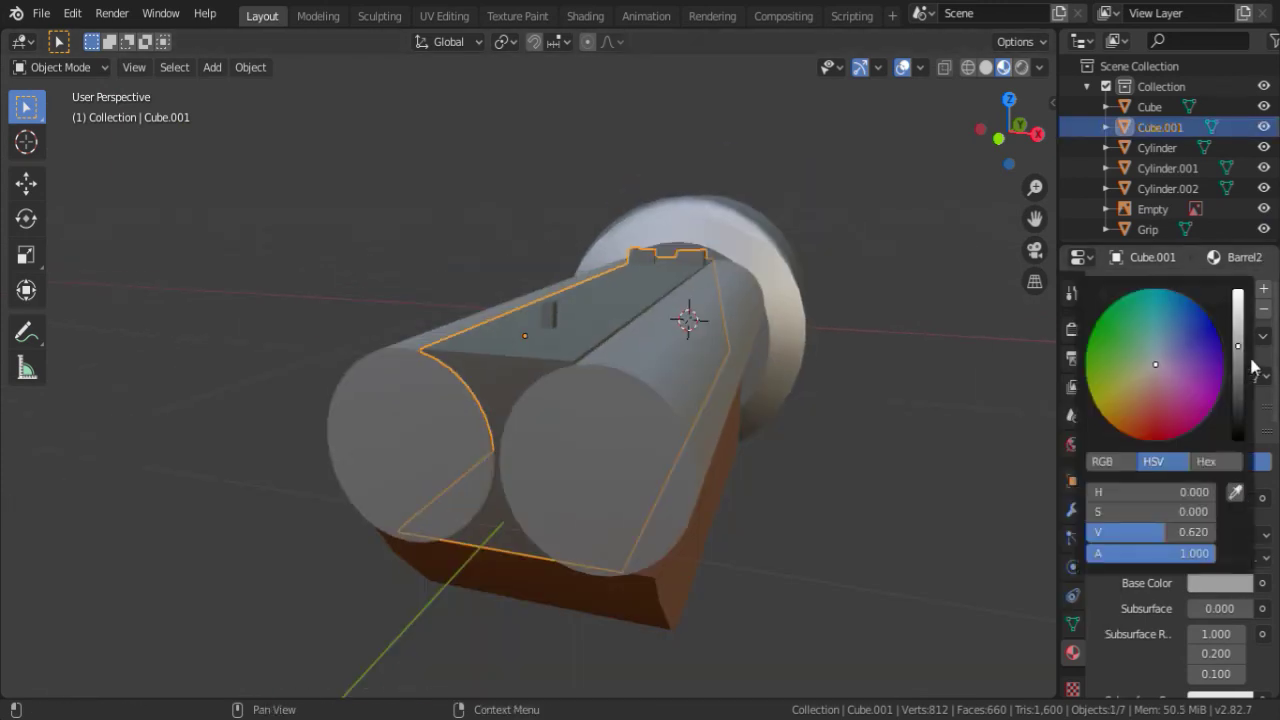
drag(1150, 532, 1203, 532)
- Orbit around the finished scattergun to inspect it, then deselect everything
click(770, 340)
middle_drag(770, 340, 787, 394)
scroll(593, 365, down, 3)
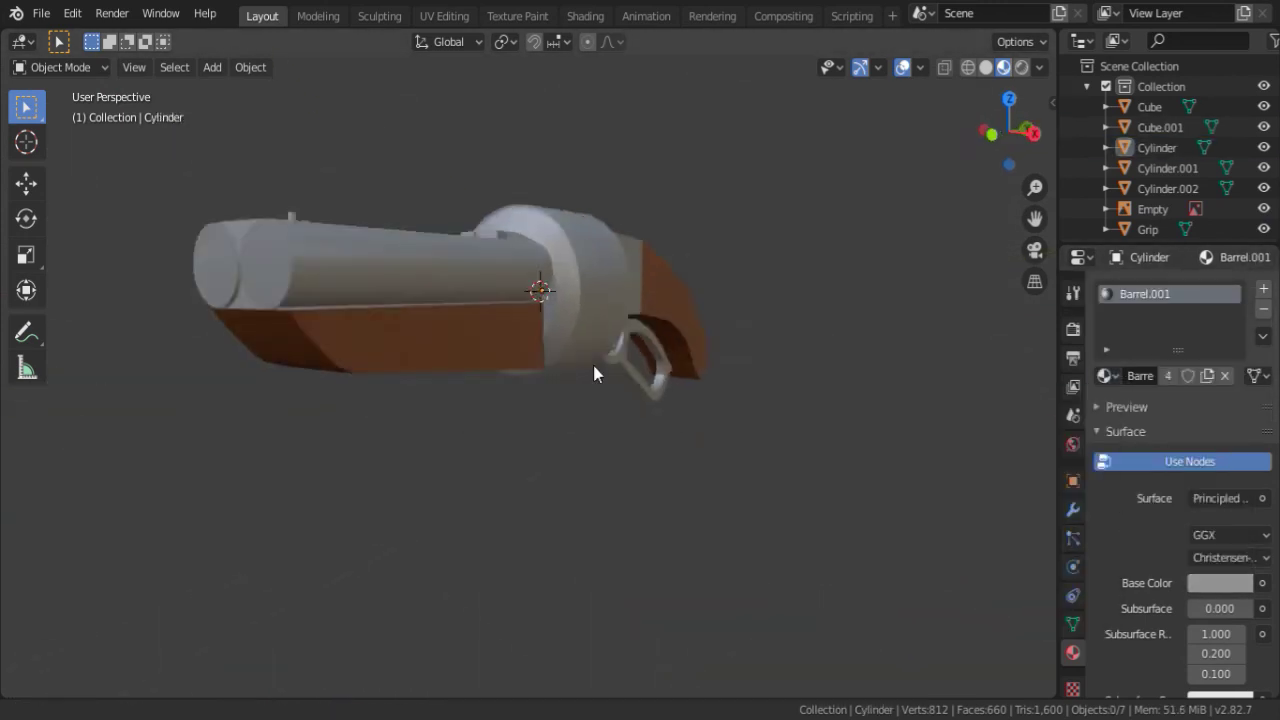
middle_drag(593, 365, 640, 400)
key(alt+a)
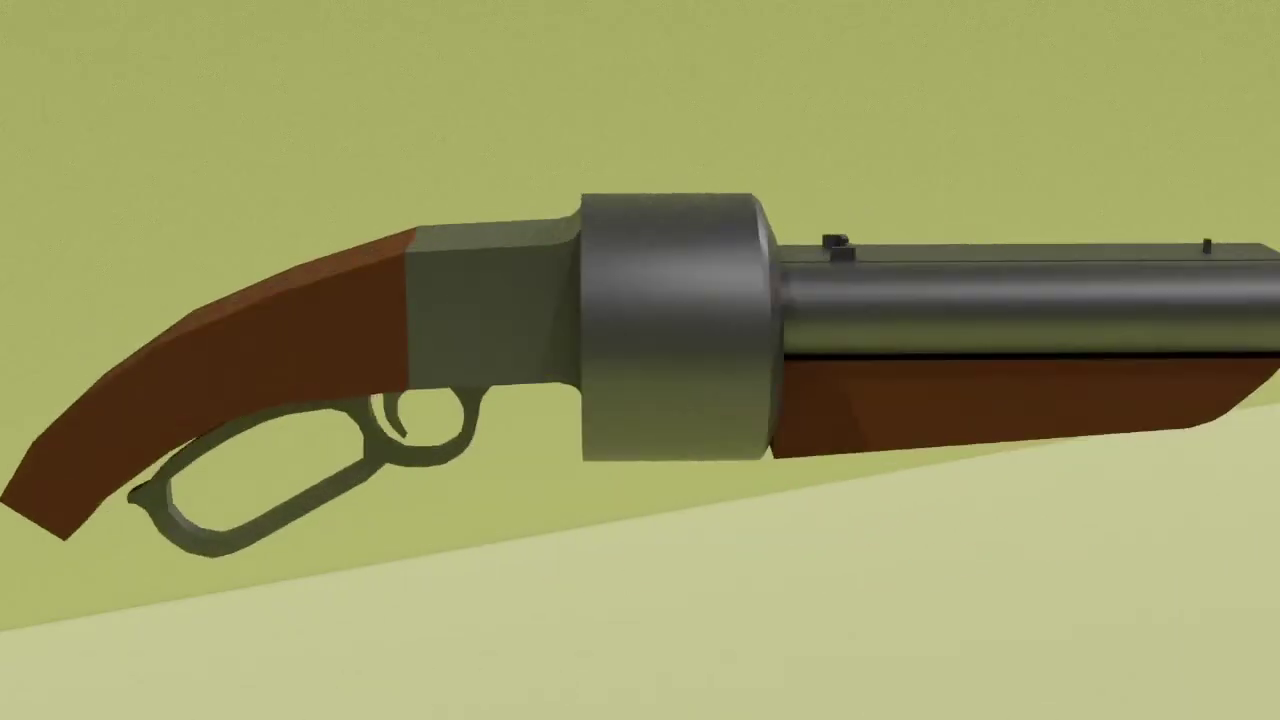